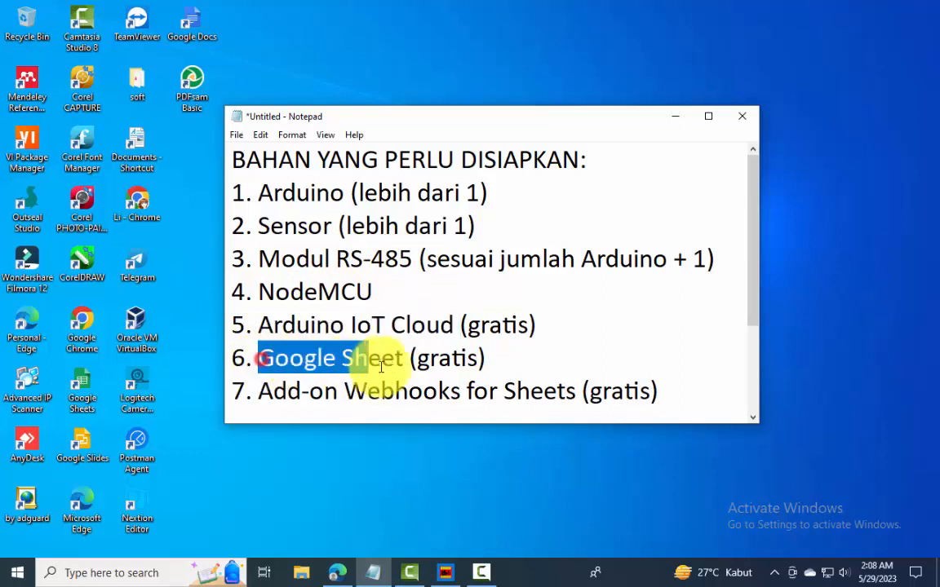
Replace the bracketed notes after Arduino, Sensor and Modul RS-485 in the materials list with "proteus"
{"action": "left_click_drag", "start_coordinate": [260, 391], "coordinate": [575, 392]}
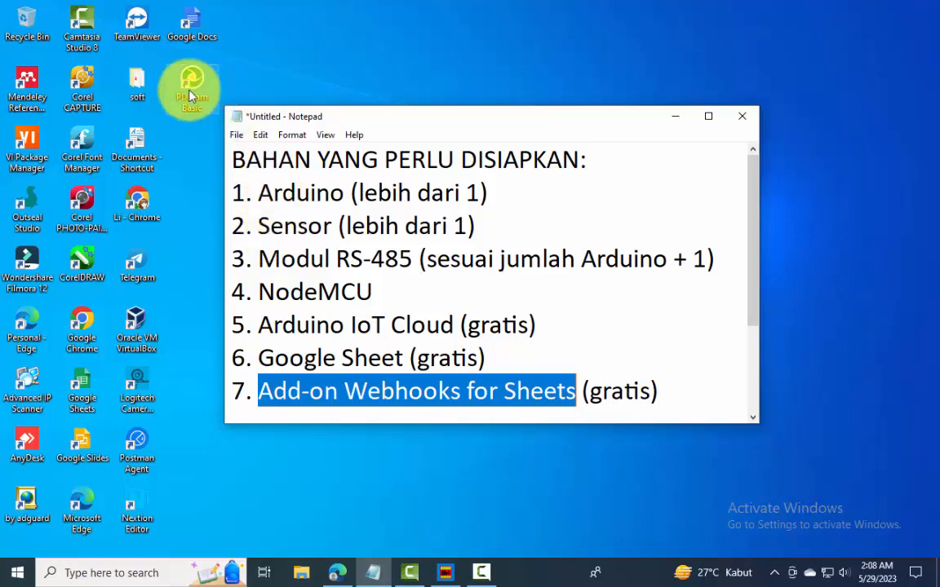
{"action": "left_click_drag", "start_coordinate": [235, 197], "coordinate": [677, 256]}
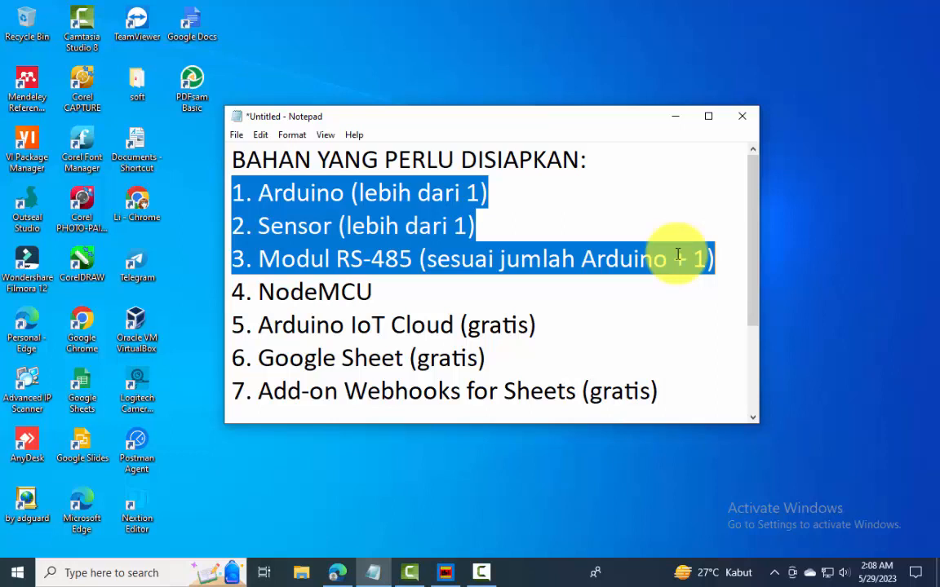
{"action": "left_click", "coordinate": [444, 202]}
{"action": "left_click_drag", "start_coordinate": [482, 193], "coordinate": [361, 187]}
{"action": "type", "text": "proteus"}
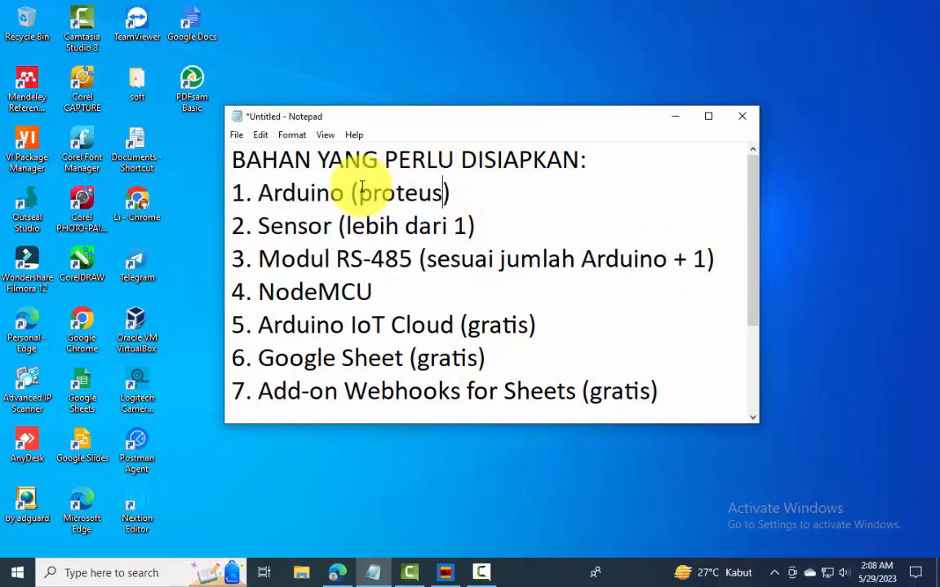
{"action": "left_click_drag", "start_coordinate": [466, 226], "coordinate": [348, 227]}
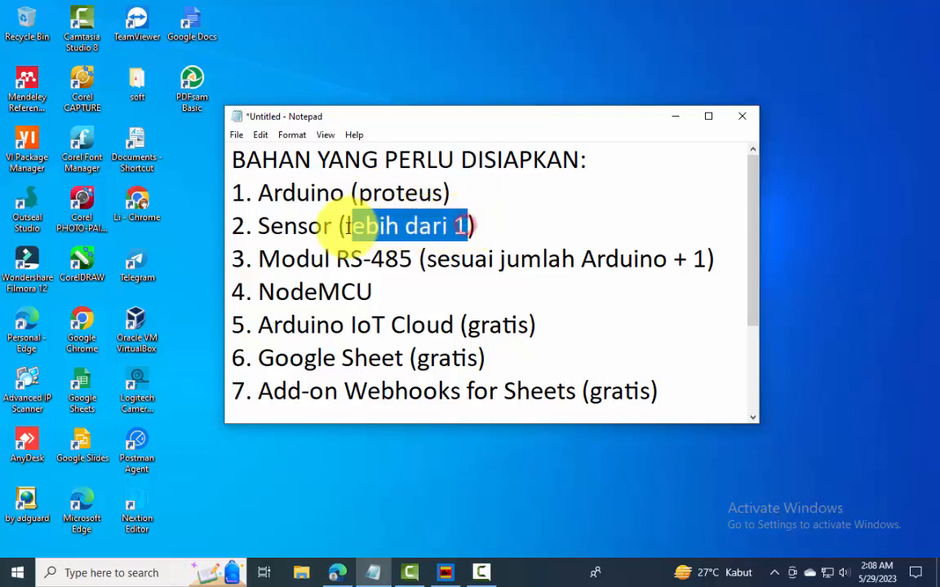
{"action": "type", "text": "proteus"}
{"action": "left_click_drag", "start_coordinate": [706, 259], "coordinate": [425, 262]}
{"action": "type", "text": "pro"}
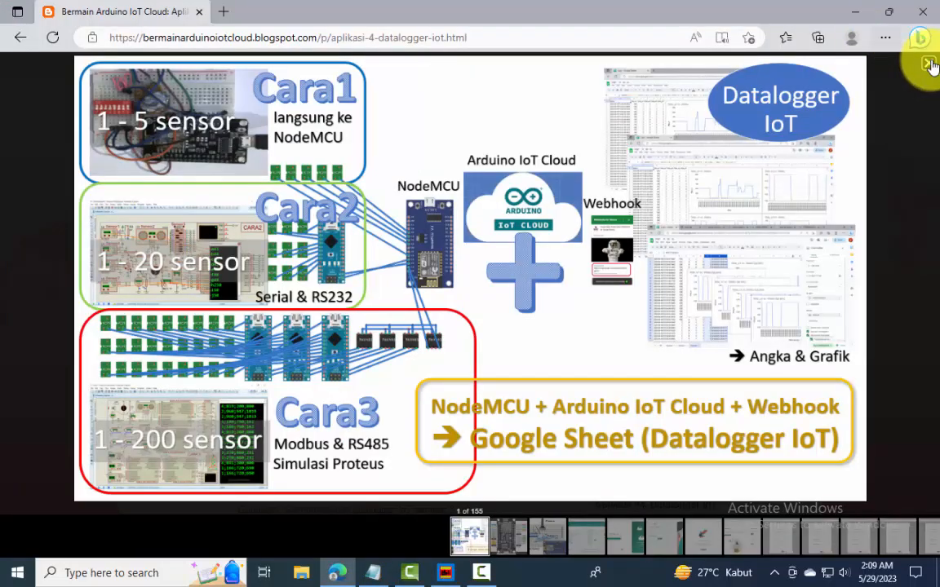
Switch to the Datalogger IoT blog page in Edge and download Datalogger IoT.rar through its File Datalogger IoT link
{"action": "left_click", "coordinate": [927, 63]}
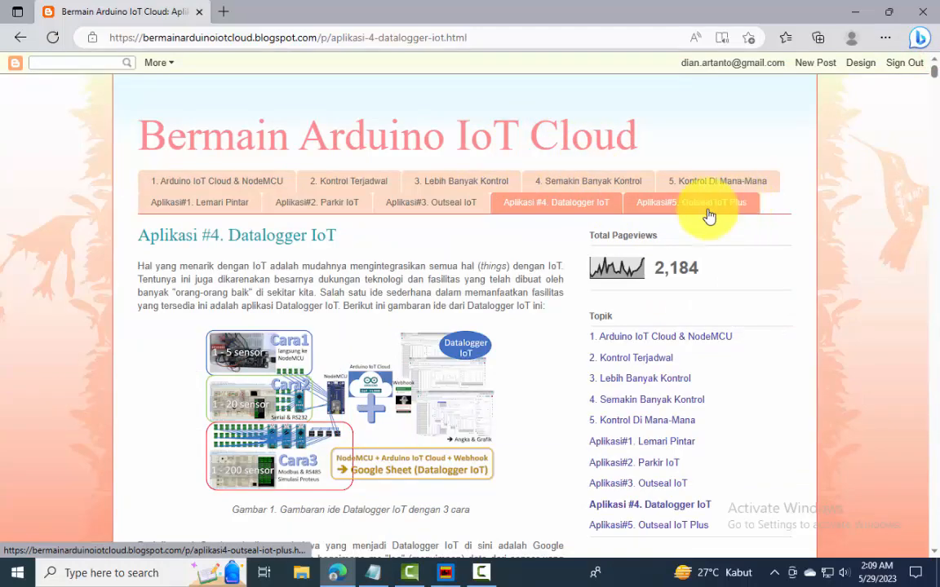
{"action": "left_click_drag", "start_coordinate": [933, 72], "coordinate": [935, 548]}
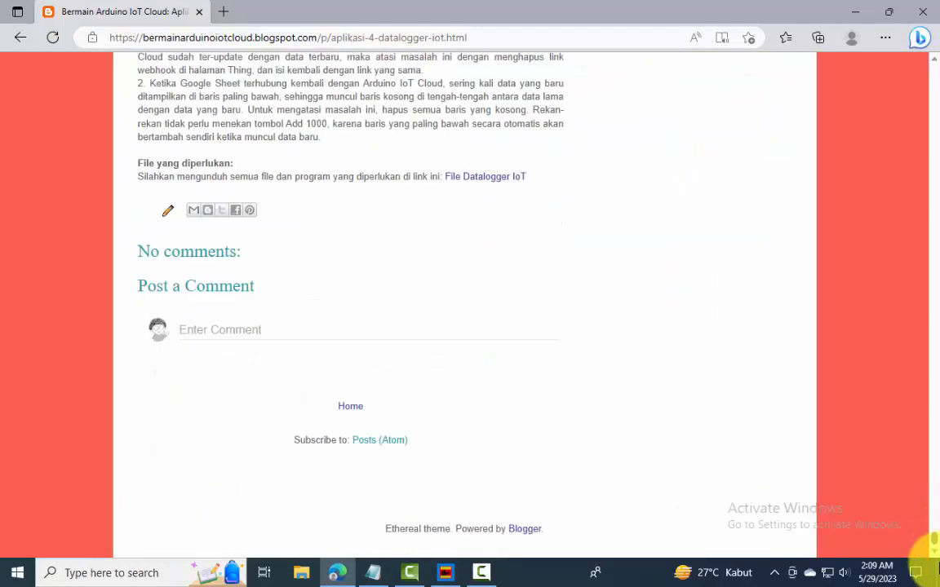
{"action": "left_click", "coordinate": [484, 179]}
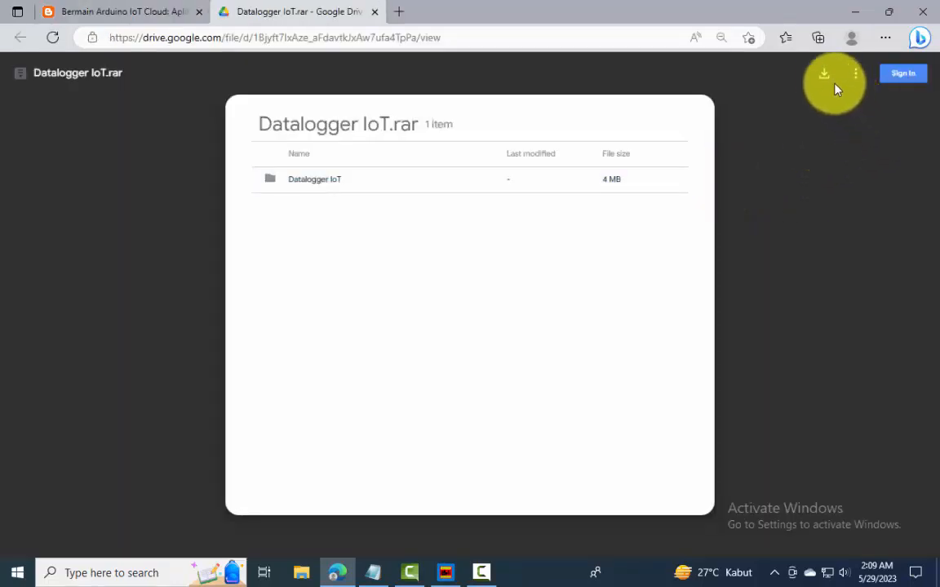
{"action": "left_click", "coordinate": [826, 75]}
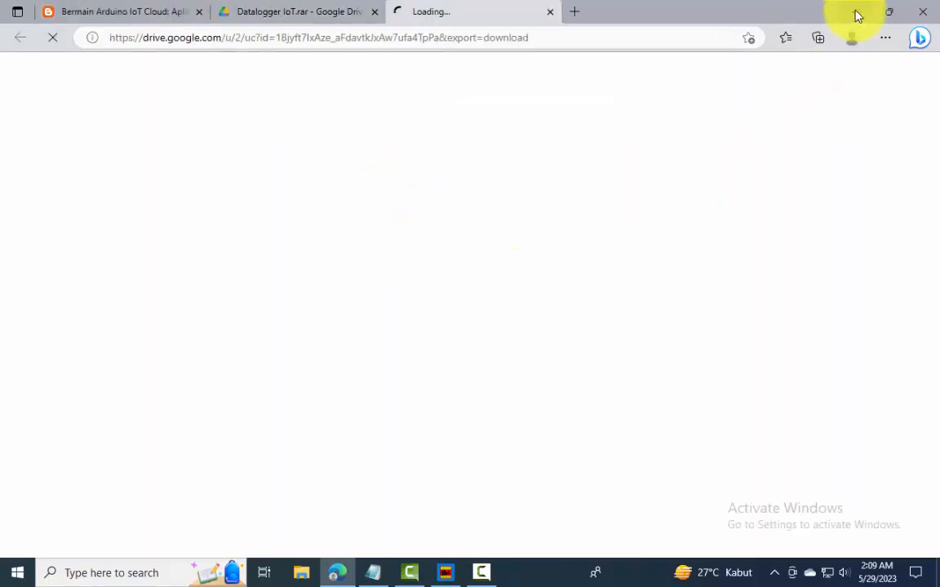
{"action": "left_click", "coordinate": [857, 16]}
Review the materials list in Notepad item group by item group, and view the NodeMCU board in the webcam recorder
{"action": "left_click_drag", "start_coordinate": [530, 264], "coordinate": [216, 196]}
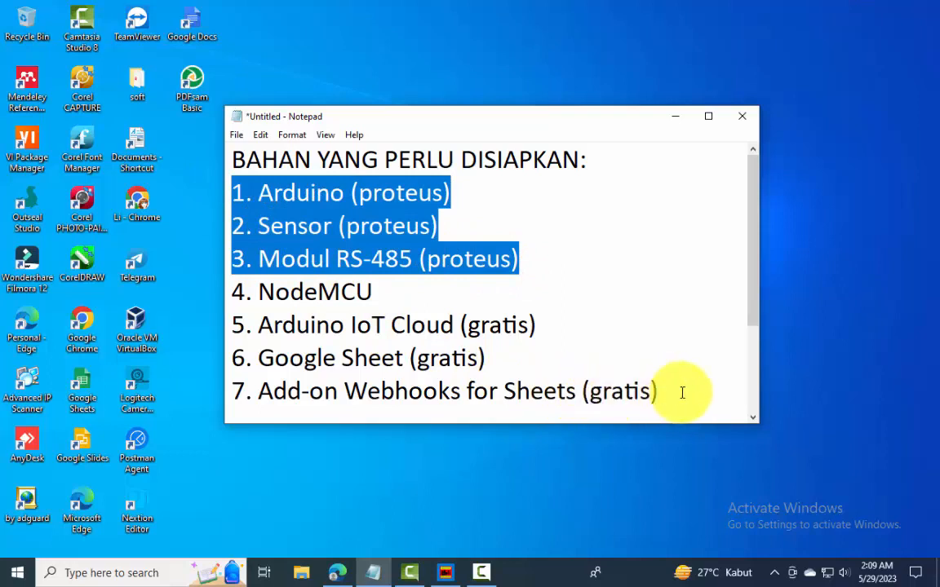
{"action": "left_click_drag", "start_coordinate": [680, 392], "coordinate": [171, 332]}
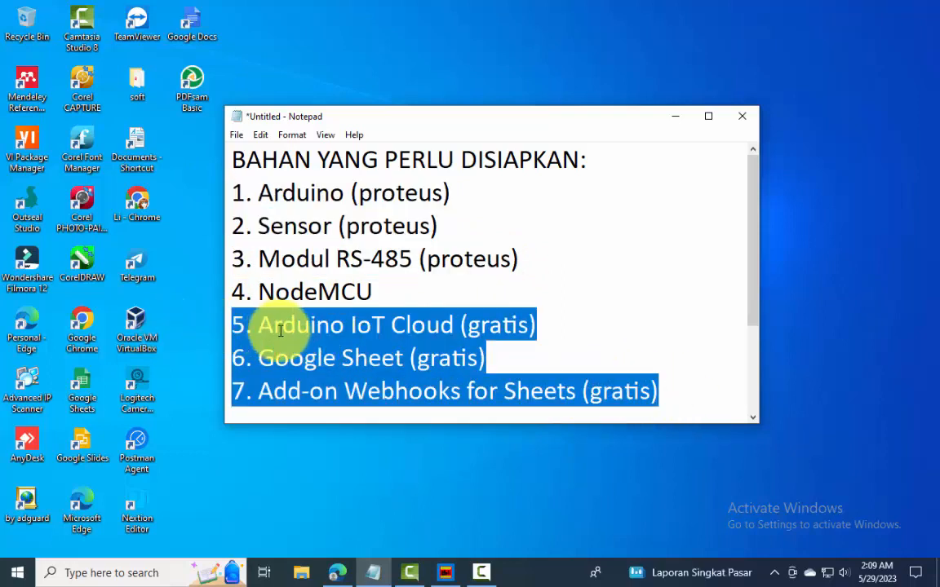
{"action": "left_click_drag", "start_coordinate": [405, 294], "coordinate": [219, 291]}
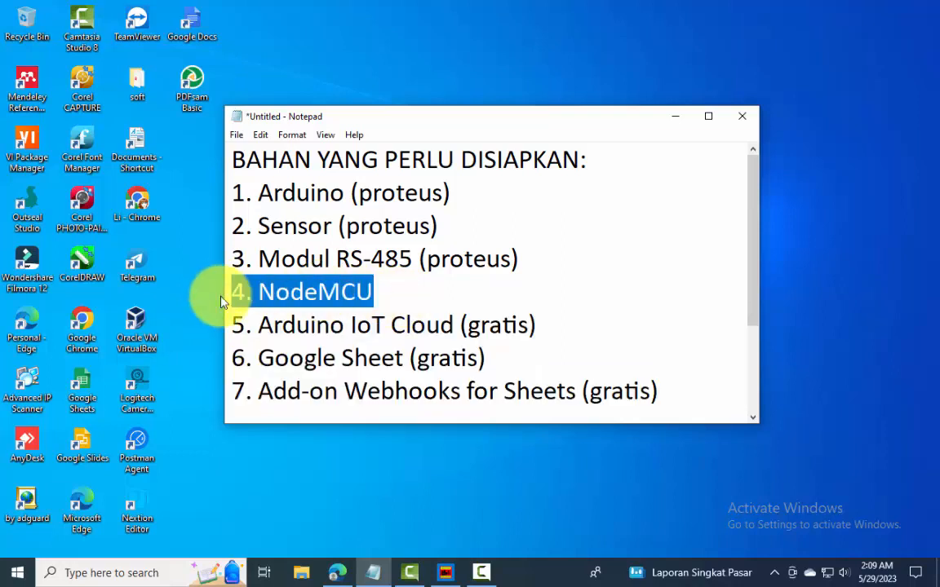
{"action": "left_click", "coordinate": [445, 573]}
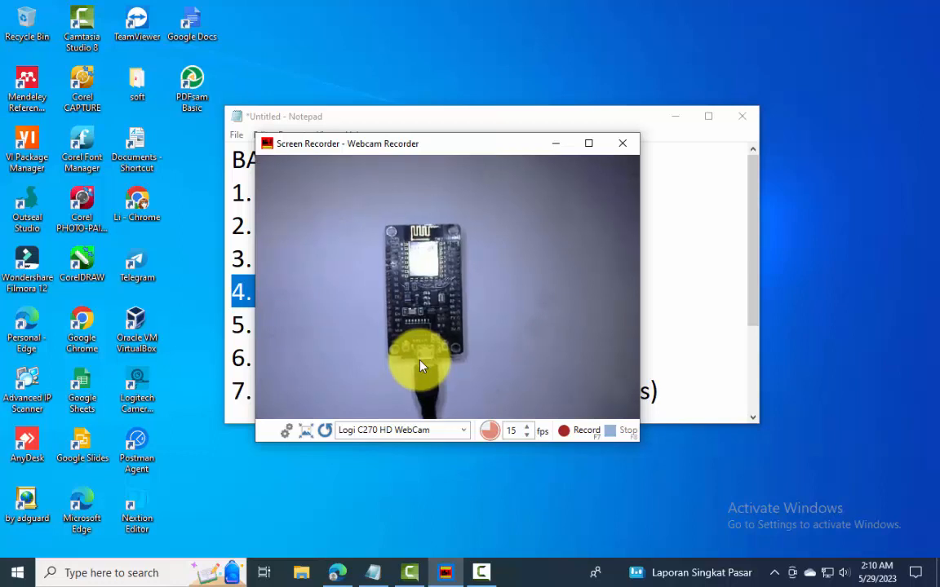
{"action": "left_click", "coordinate": [555, 143]}
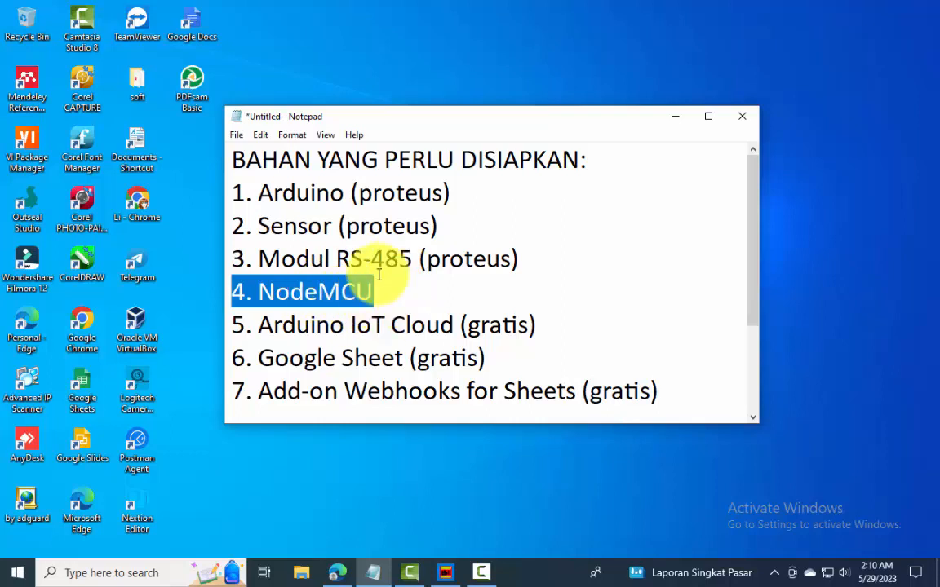
{"action": "left_click_drag", "start_coordinate": [520, 256], "coordinate": [233, 194]}
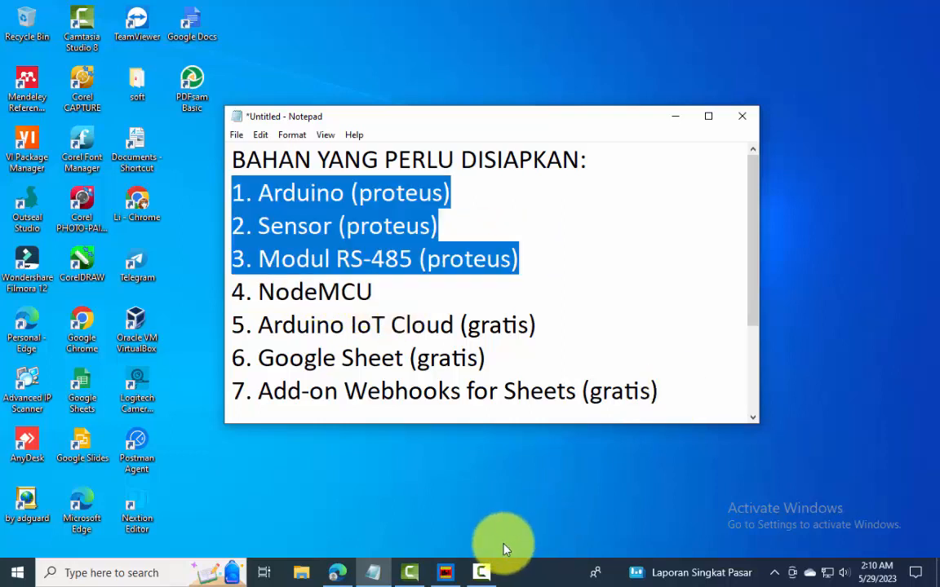
Return to the blog page in Edge and read the descriptions of Tahap 1, 2 and 3 for Datalogger IoT Cara3
{"action": "key", "text": "alt+Tab"}
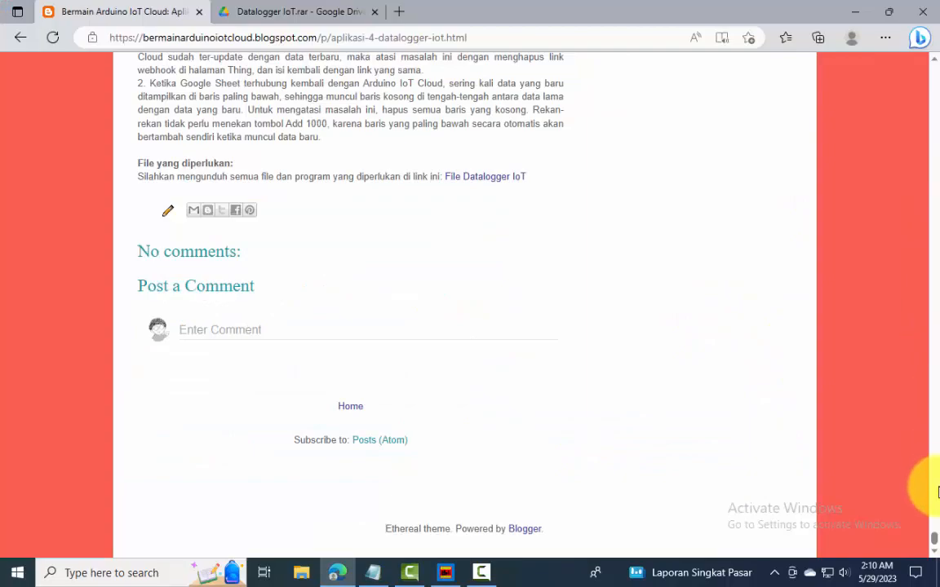
{"action": "left_click_drag", "start_coordinate": [936, 541], "coordinate": [936, 415]}
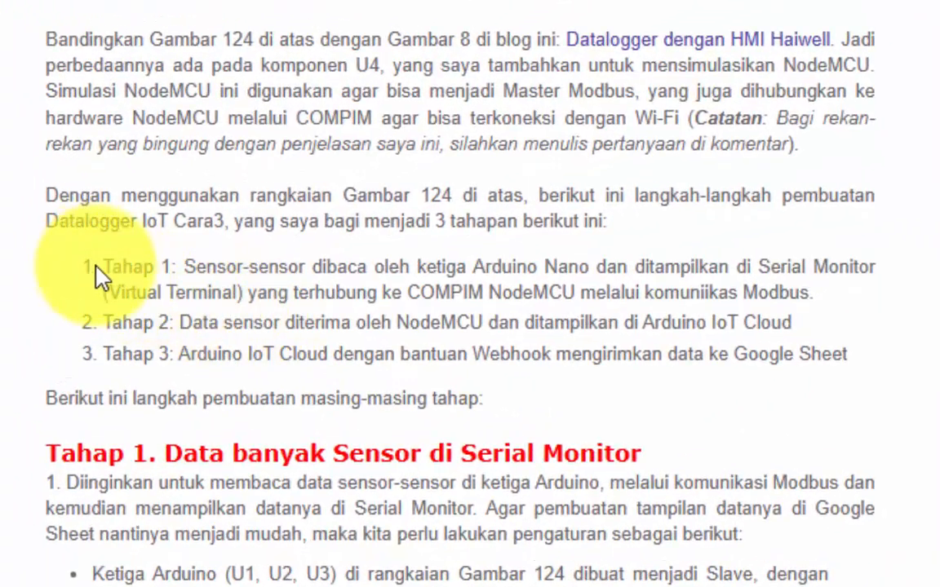
{"action": "left_click_drag", "start_coordinate": [99, 269], "coordinate": [805, 289]}
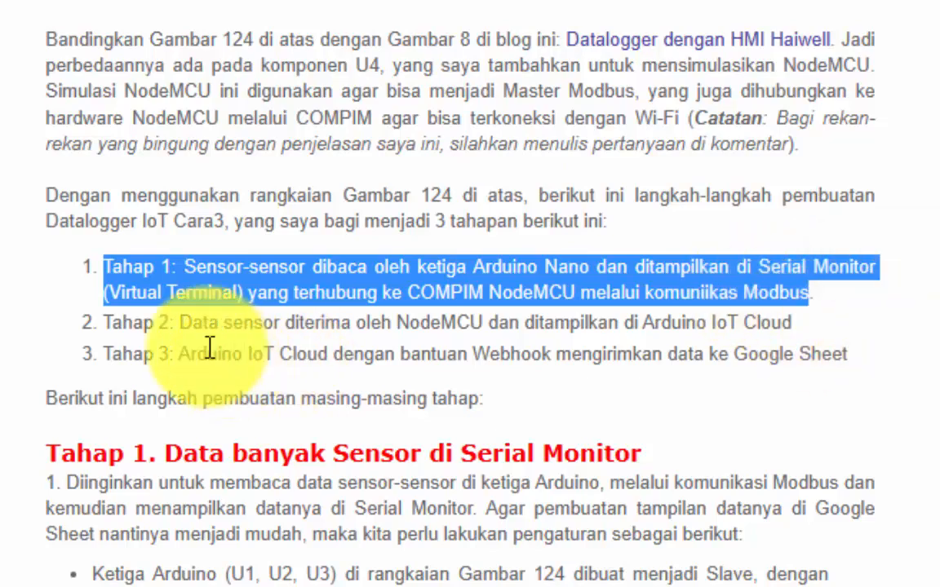
{"action": "left_click_drag", "start_coordinate": [174, 323], "coordinate": [840, 326]}
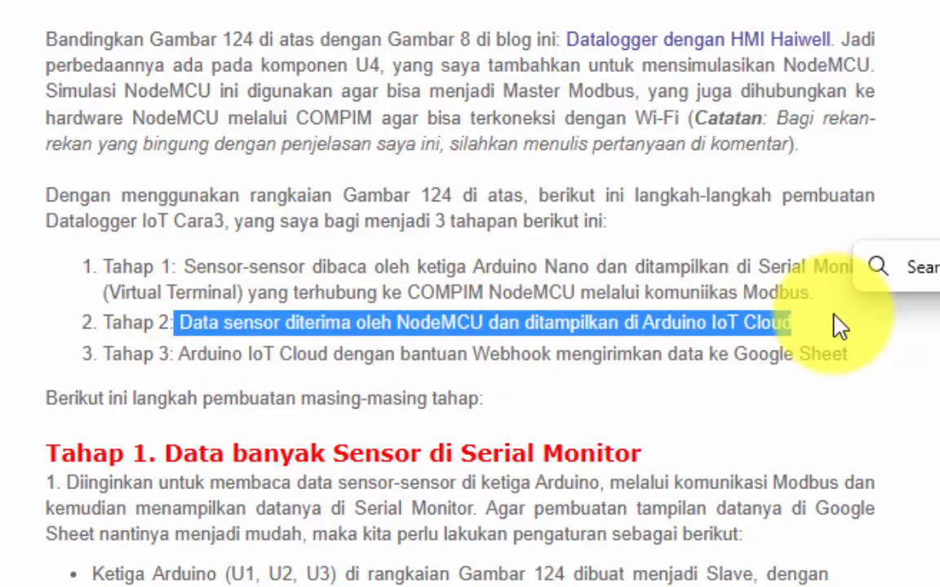
{"action": "left_click", "coordinate": [862, 343]}
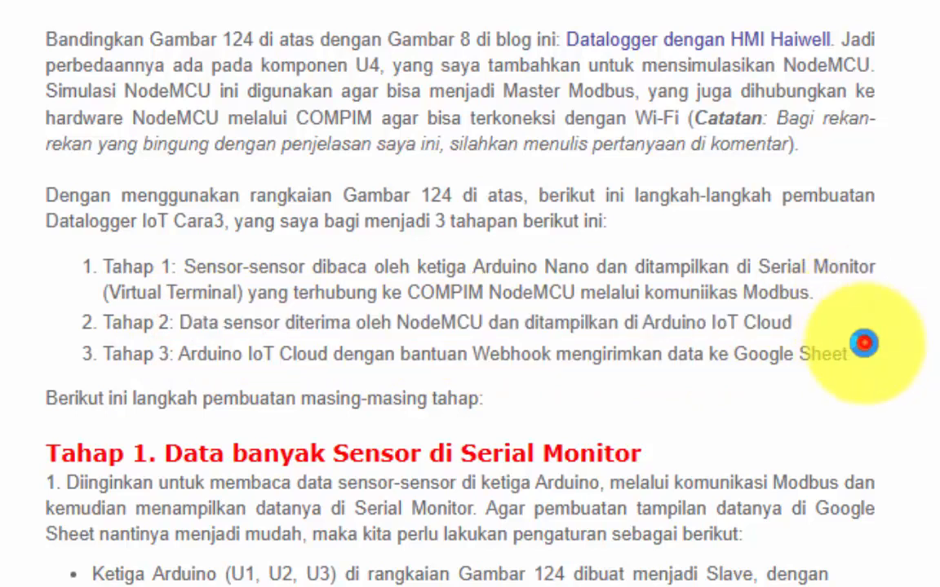
{"action": "left_click_drag", "start_coordinate": [840, 355], "coordinate": [177, 357]}
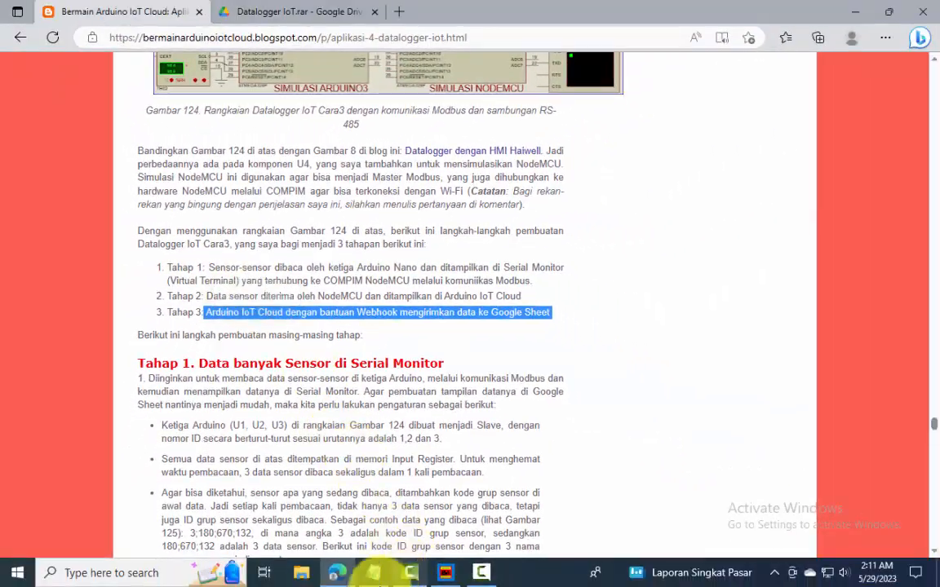
Open the Cara3 folder inside Downloads > Datalogger IoT in File Explorer
{"action": "left_click", "coordinate": [301, 572]}
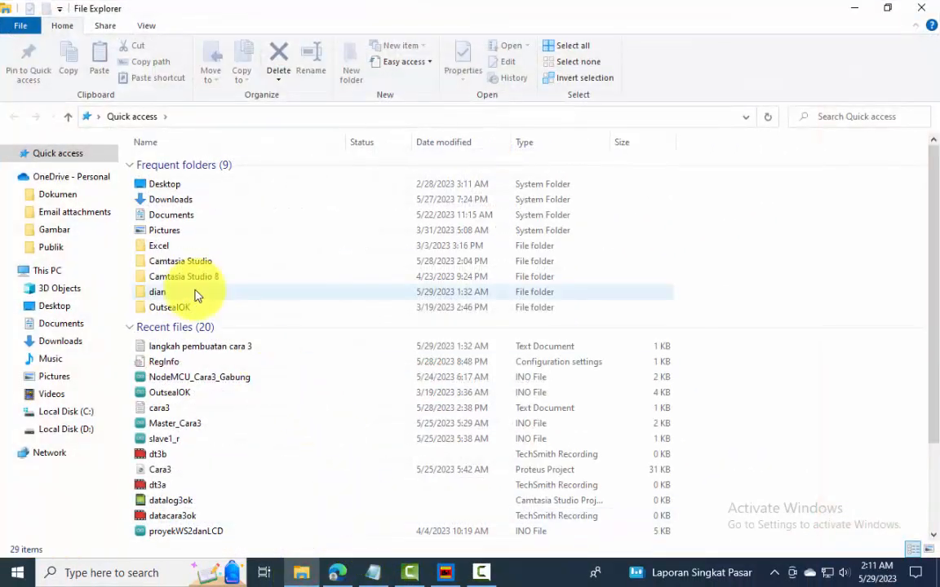
{"action": "left_click", "coordinate": [161, 200]}
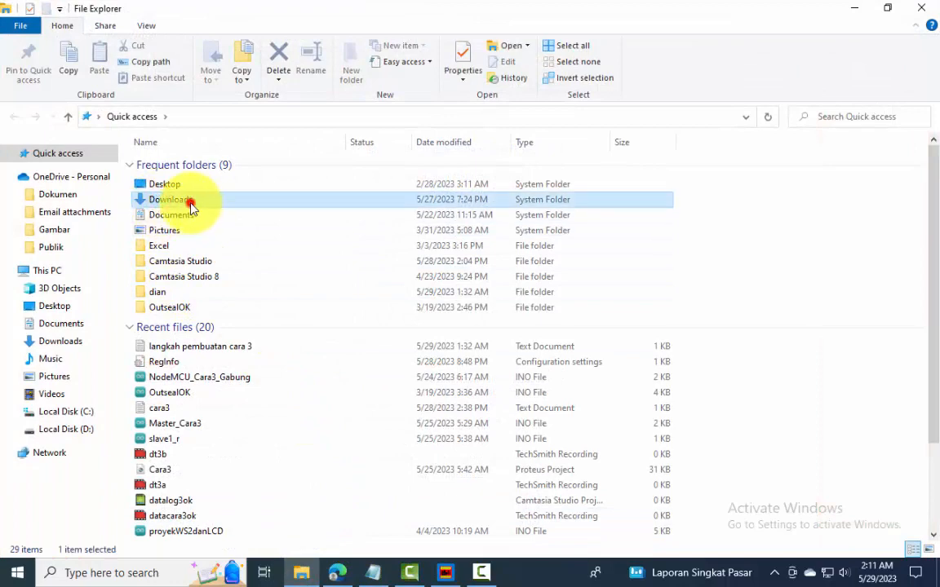
{"action": "double_click", "coordinate": [190, 207]}
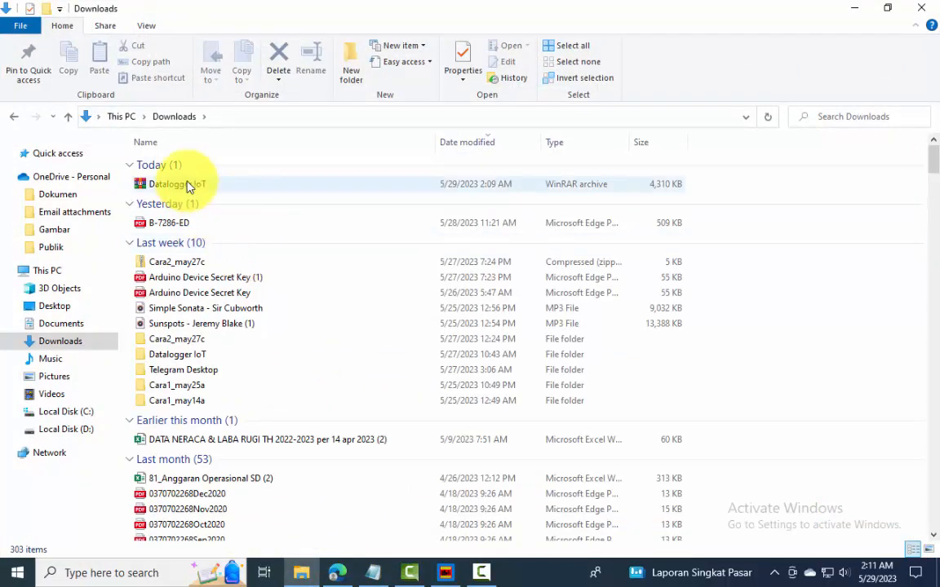
{"action": "double_click", "coordinate": [172, 354]}
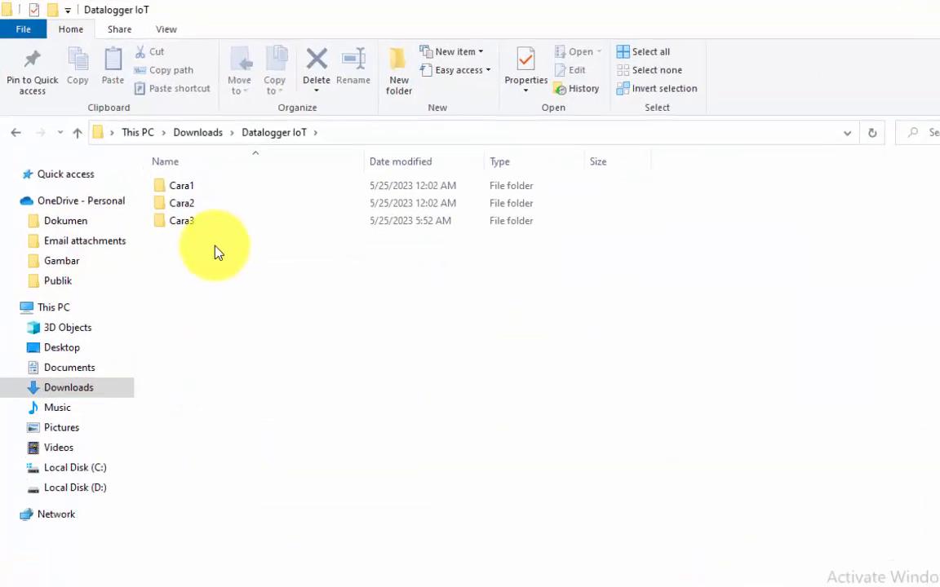
{"action": "left_click", "coordinate": [190, 226]}
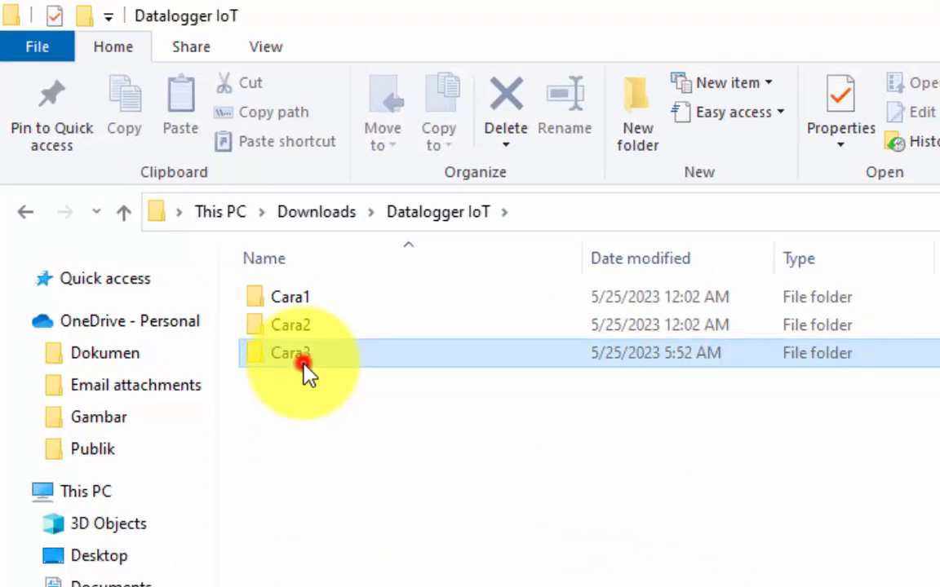
{"action": "double_click", "coordinate": [304, 367]}
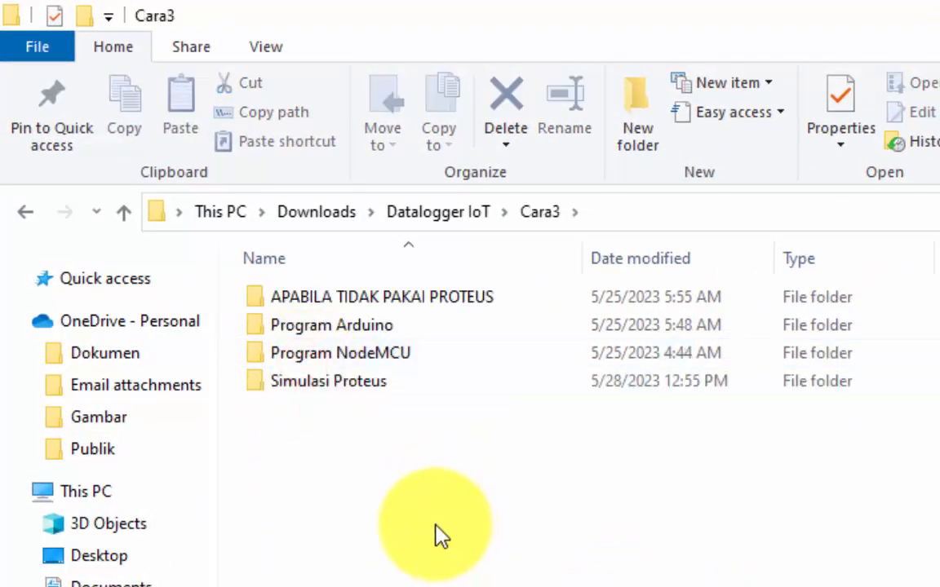
Check the APABILA TIDAK PAKAI PROTEUS folder, and open the Cara3 Proteus project from the Simulasi Proteus folder
{"action": "double_click", "coordinate": [315, 295]}
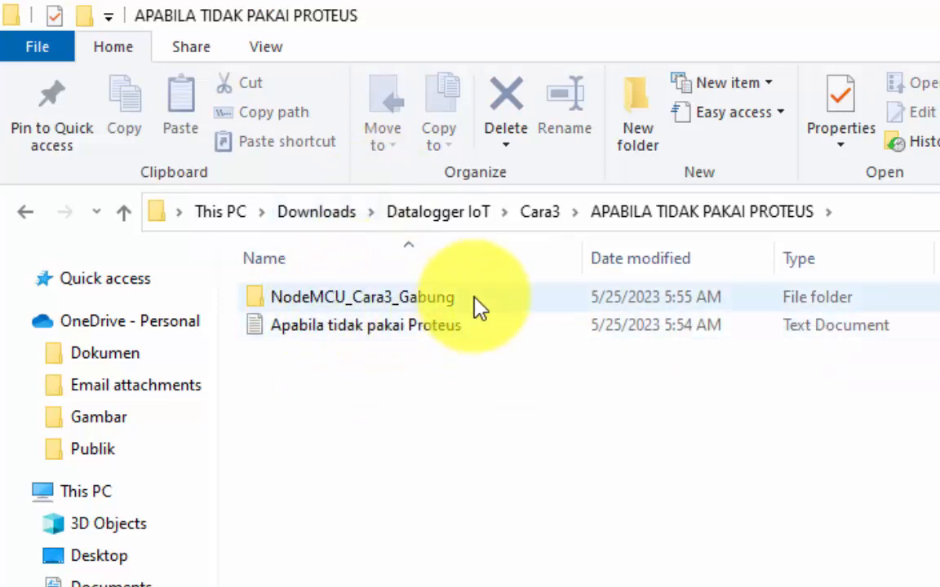
{"action": "left_click", "coordinate": [541, 212]}
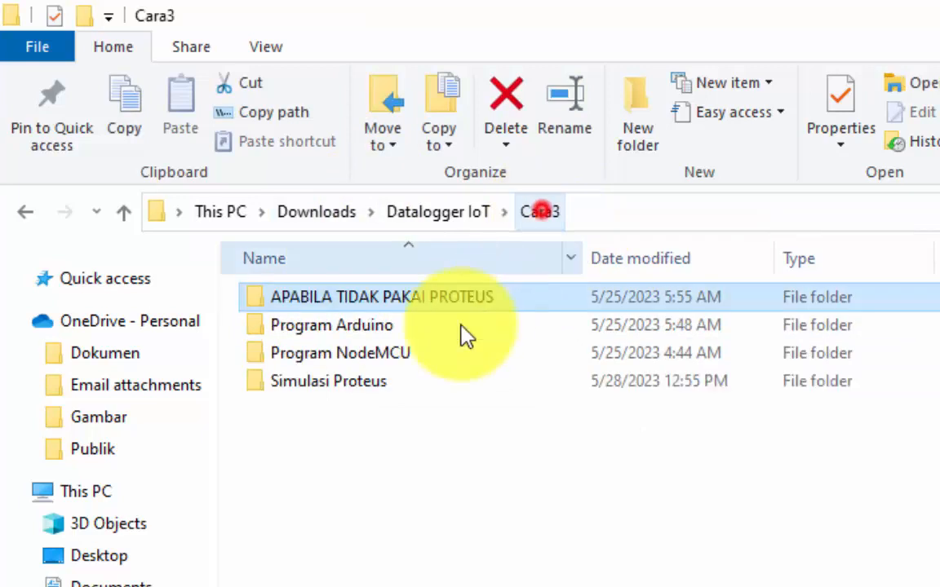
{"action": "double_click", "coordinate": [331, 388]}
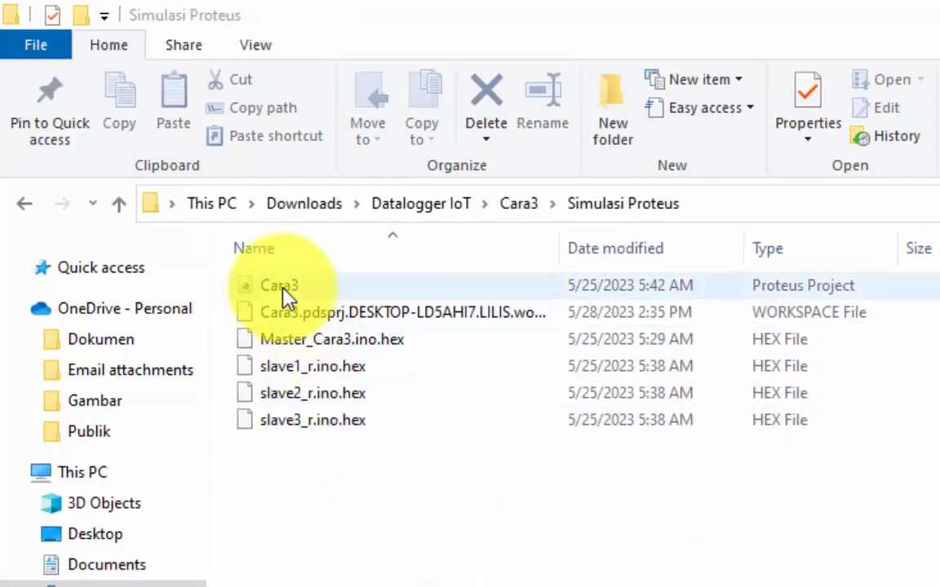
{"action": "double_click", "coordinate": [279, 286]}
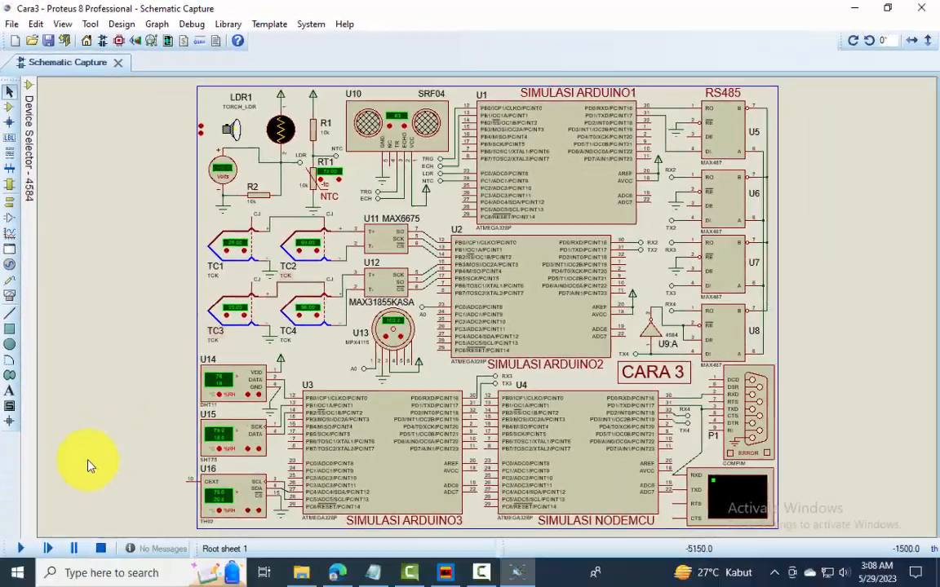
Run the Cara3 simulation and move the Virtual Terminal window clear of the LDR, NTC and ultrasonic sensor circuits
{"action": "left_click", "coordinate": [22, 548]}
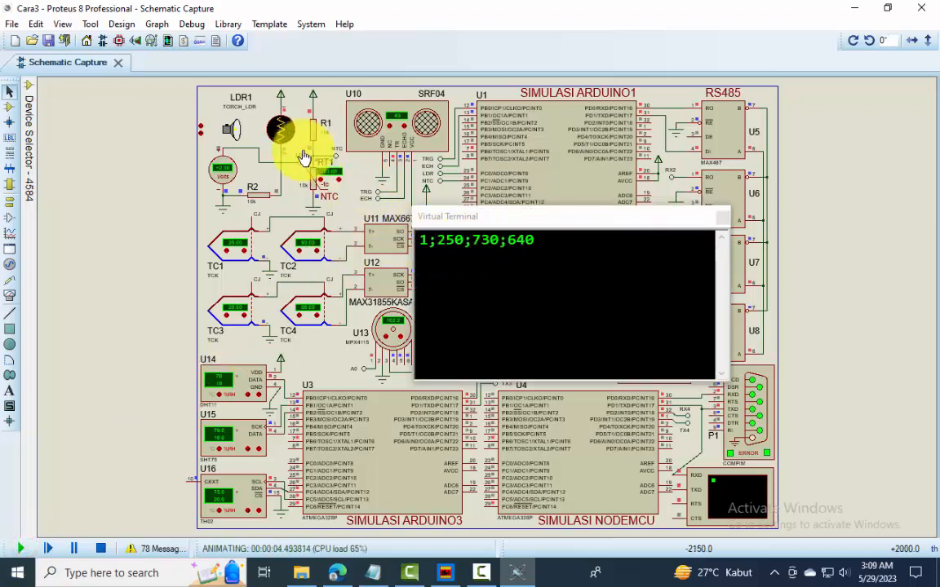
{"action": "scroll", "coordinate": [287, 133], "scroll_direction": "up", "scroll_amount": 1}
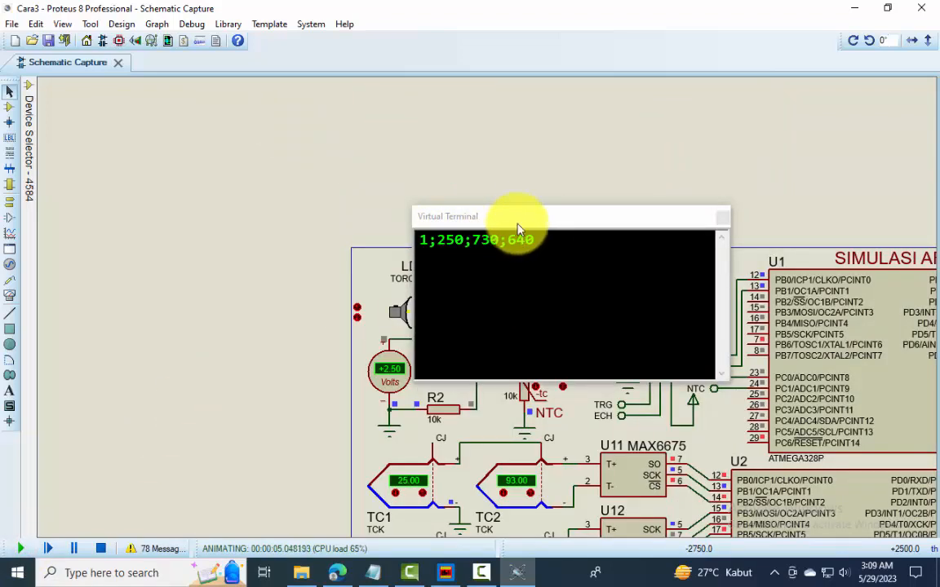
{"action": "left_click_drag", "start_coordinate": [486, 229], "coordinate": [665, 115]}
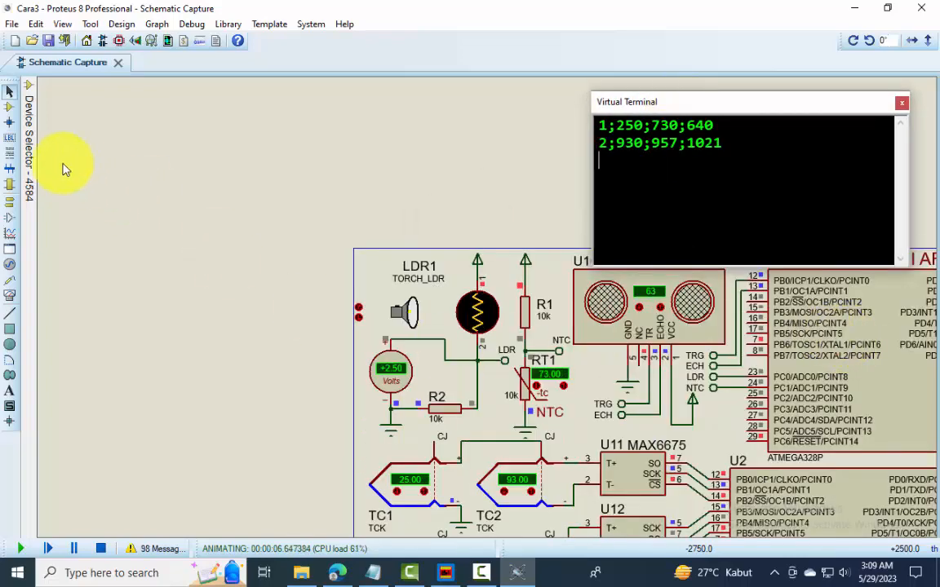
{"action": "mouse_move", "coordinate": [28, 114]}
{"action": "left_click", "coordinate": [57, 95]}
{"action": "left_click", "coordinate": [58, 96]}
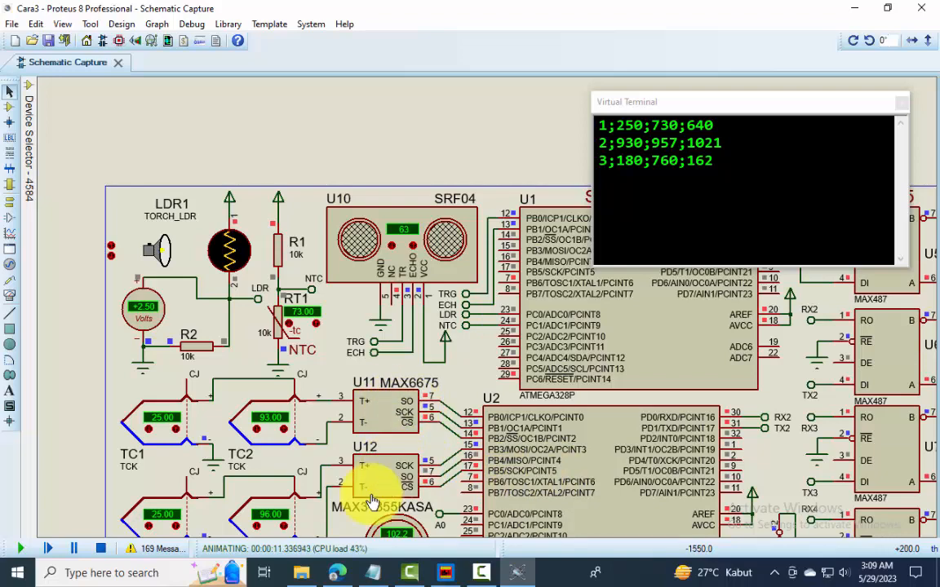
Examine the thermocouple, pressure and humidity sensor circuits and the NodeMCU section of the running Cara3 simulation
{"action": "scroll", "coordinate": [367, 498], "scroll_direction": "down", "scroll_amount": 1}
{"action": "scroll", "coordinate": [420, 440], "scroll_direction": "up", "scroll_amount": 1}
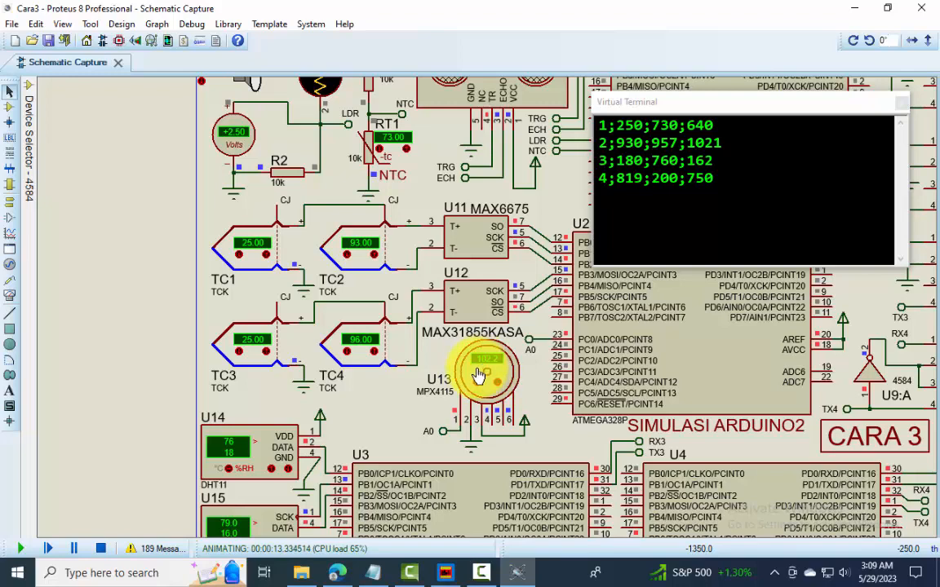
{"action": "scroll", "coordinate": [522, 335], "scroll_direction": "down", "scroll_amount": 1}
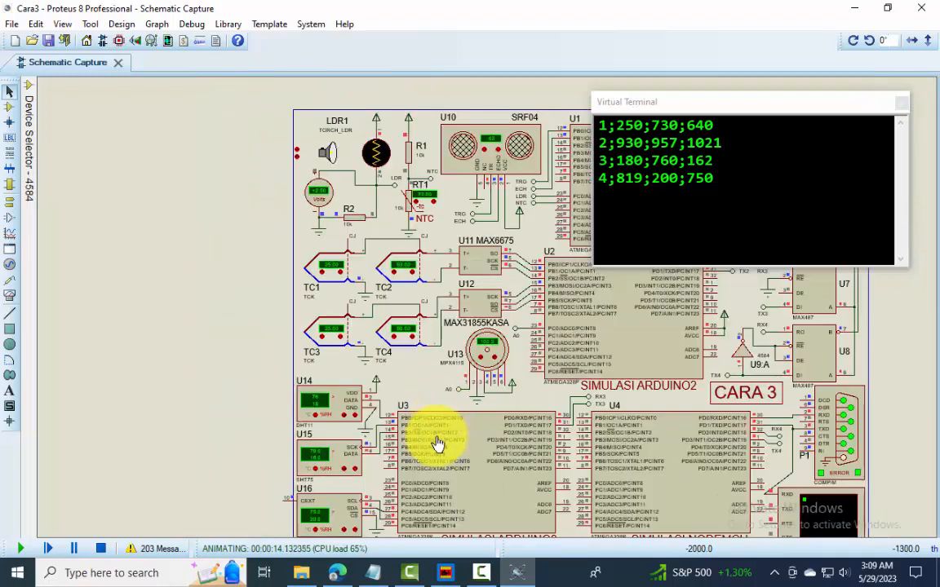
{"action": "scroll", "coordinate": [482, 315], "scroll_direction": "up", "scroll_amount": 1}
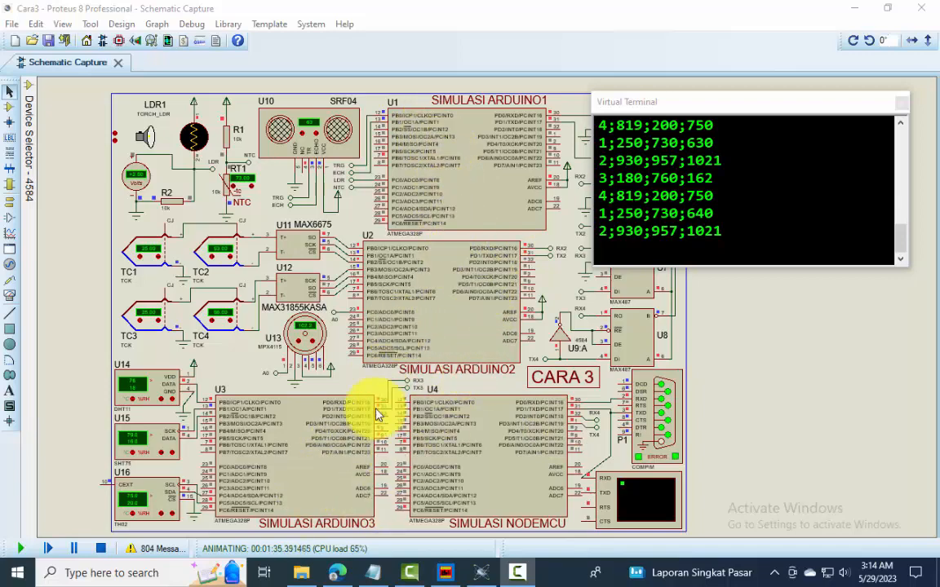
Check the Program Arduino folder inside Cara3 in File Explorer and return to the running Proteus simulation
{"action": "left_click", "coordinate": [301, 573]}
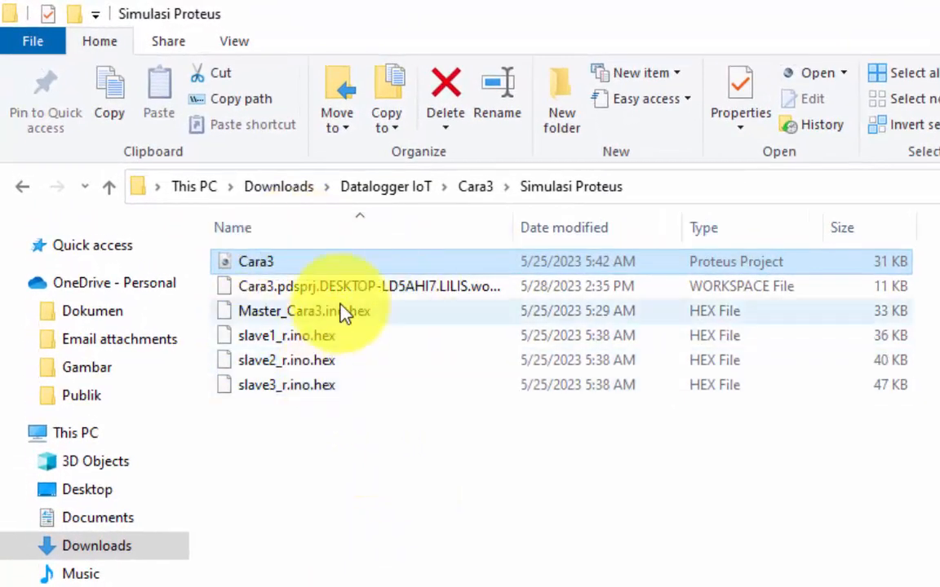
{"action": "left_click", "coordinate": [477, 189]}
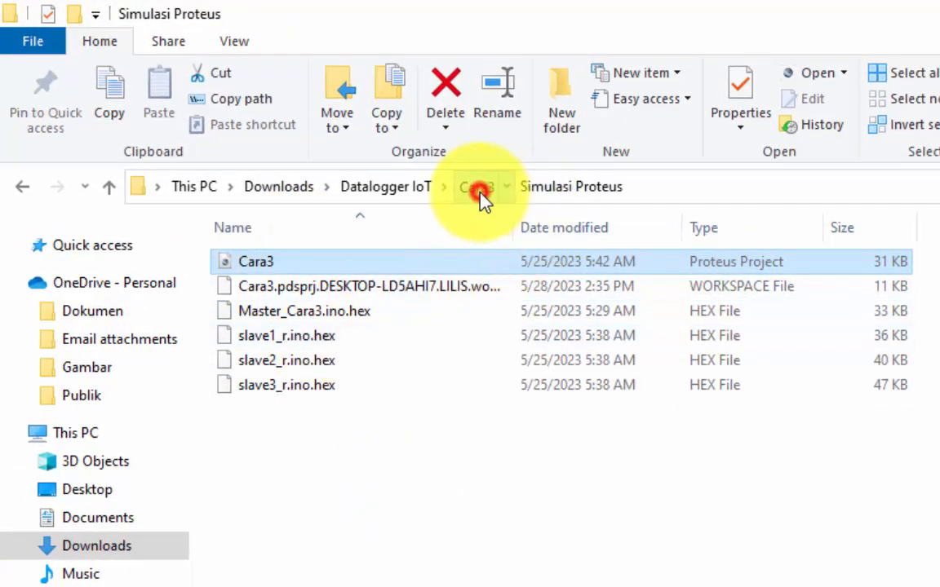
{"action": "double_click", "coordinate": [330, 296]}
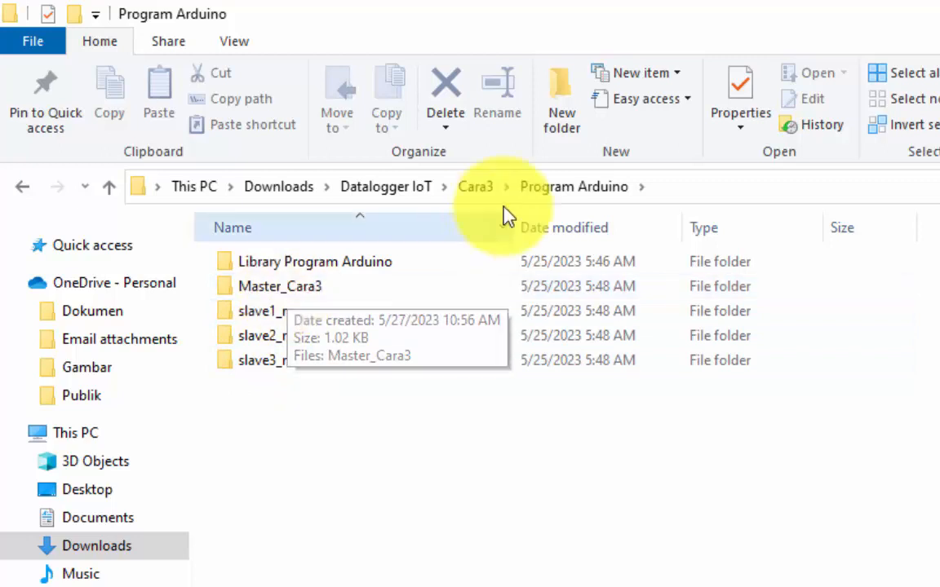
{"action": "left_click", "coordinate": [477, 186]}
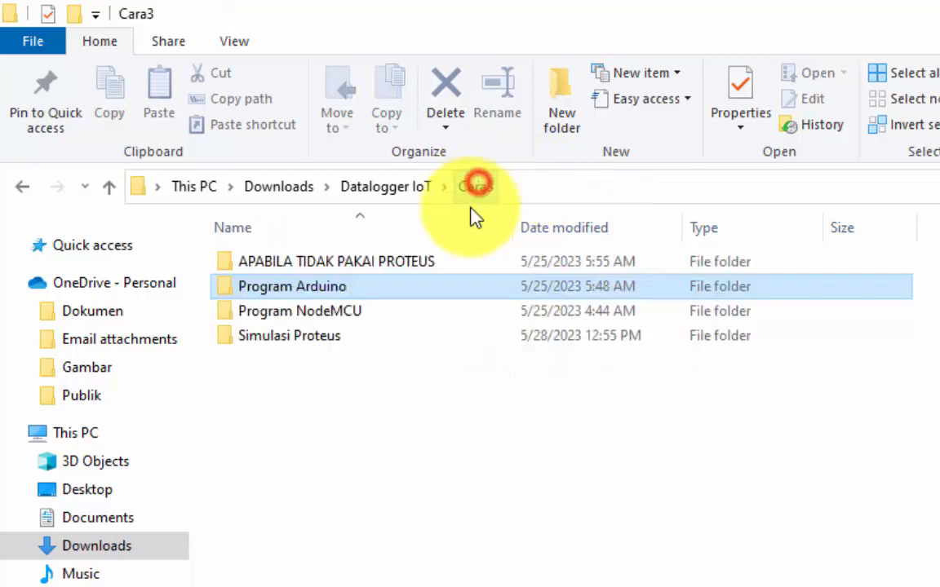
{"action": "left_click", "coordinate": [357, 315]}
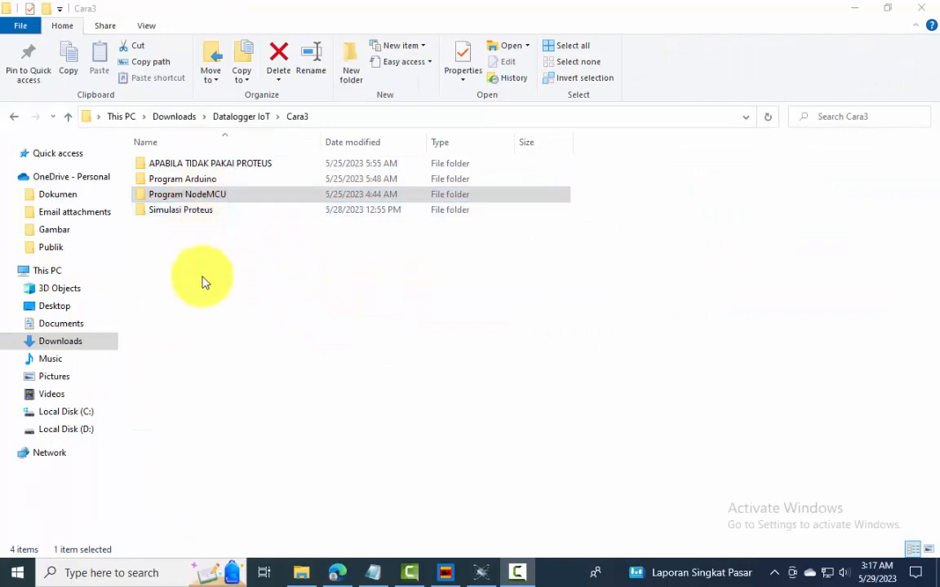
{"action": "double_click", "coordinate": [206, 179]}
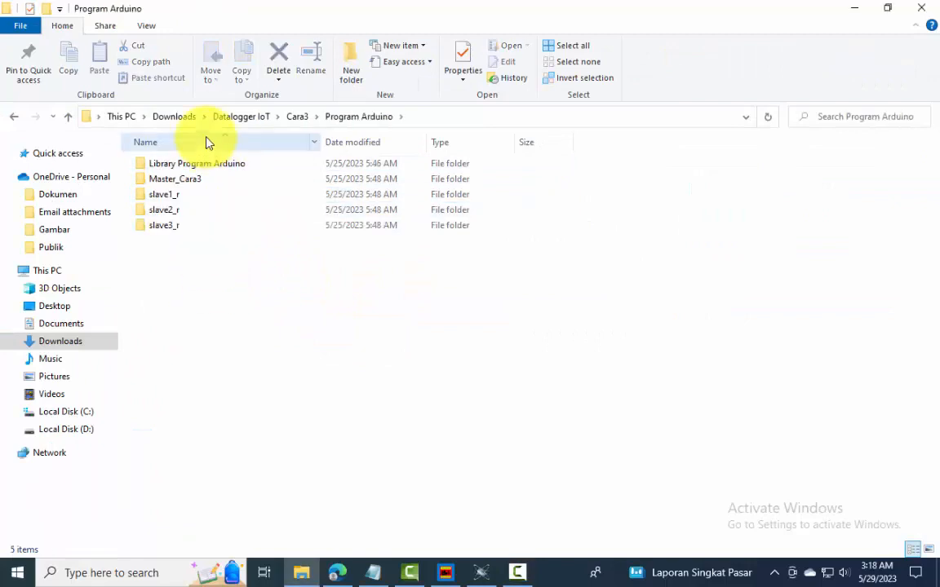
{"action": "left_click", "coordinate": [299, 118]}
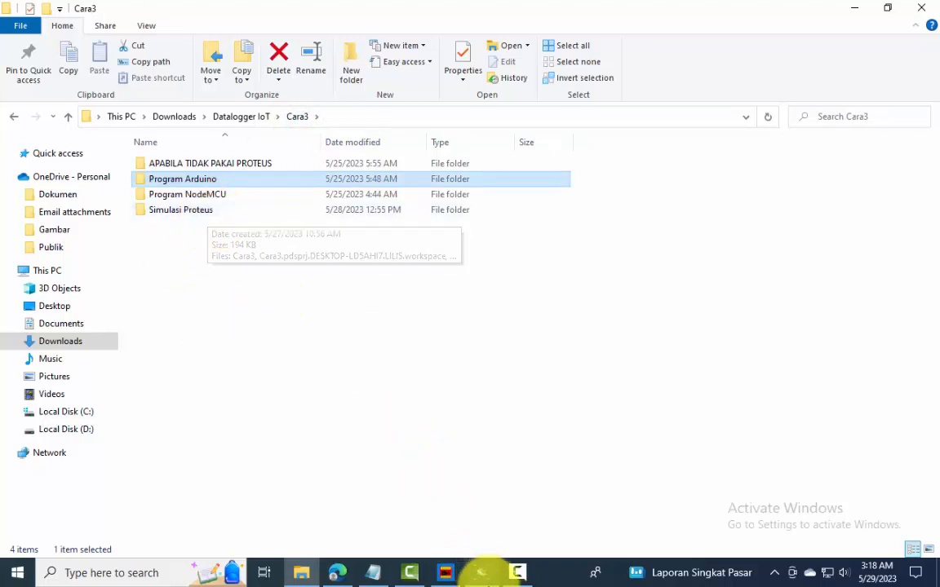
{"action": "left_click", "coordinate": [483, 575]}
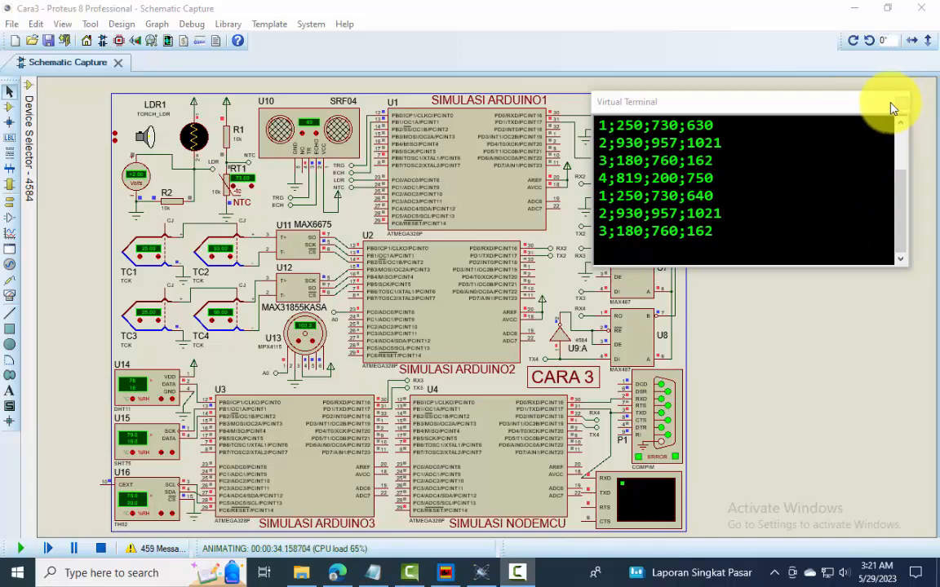
Switch to the blog page in Edge and review the Tahap 1 programs for Arduino Slave1, Slave2, Slave3 and Master NodeMCU
{"action": "left_click", "coordinate": [340, 576]}
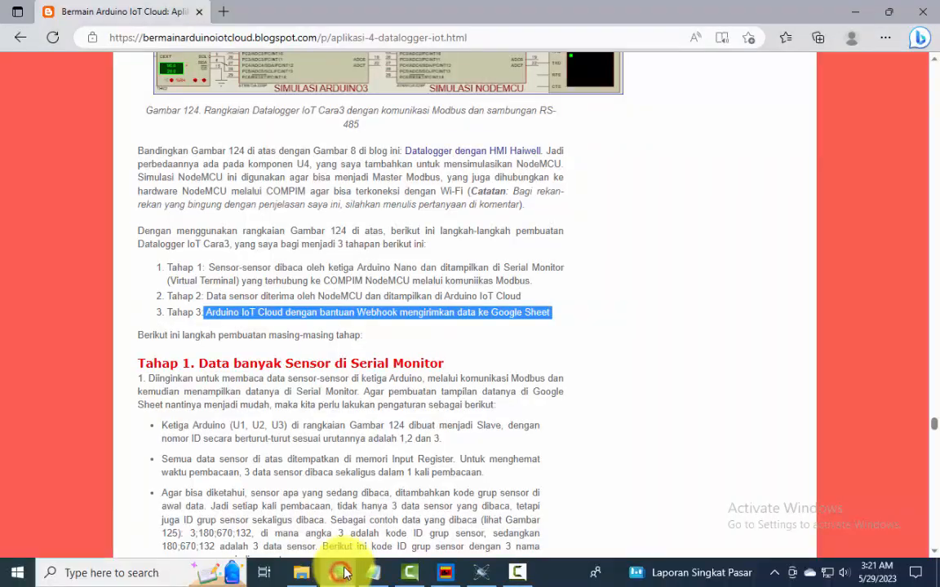
{"action": "scroll", "coordinate": [452, 384], "scroll_direction": "down", "scroll_amount": 15}
{"action": "scroll", "coordinate": [476, 366], "scroll_direction": "down", "scroll_amount": 20}
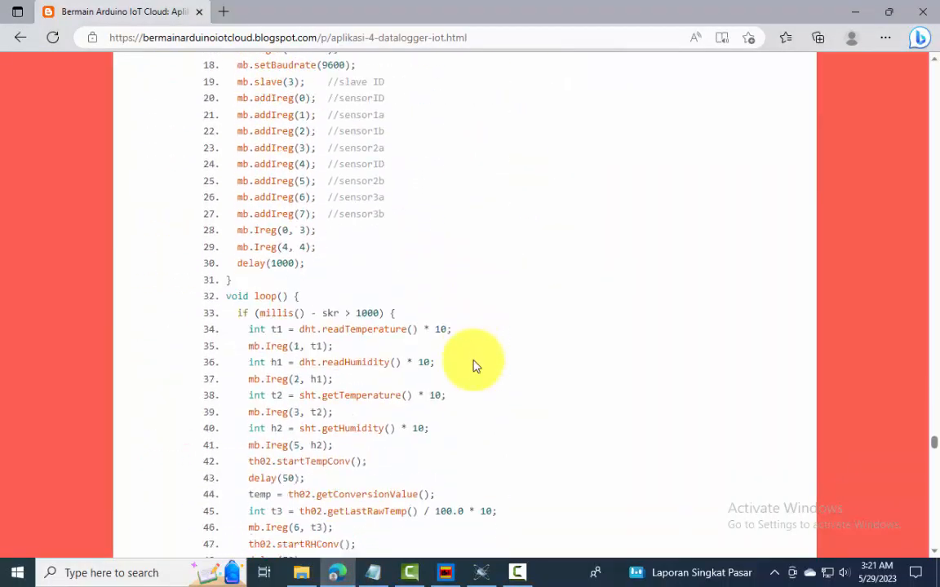
{"action": "scroll", "coordinate": [476, 365], "scroll_direction": "up", "scroll_amount": 15}
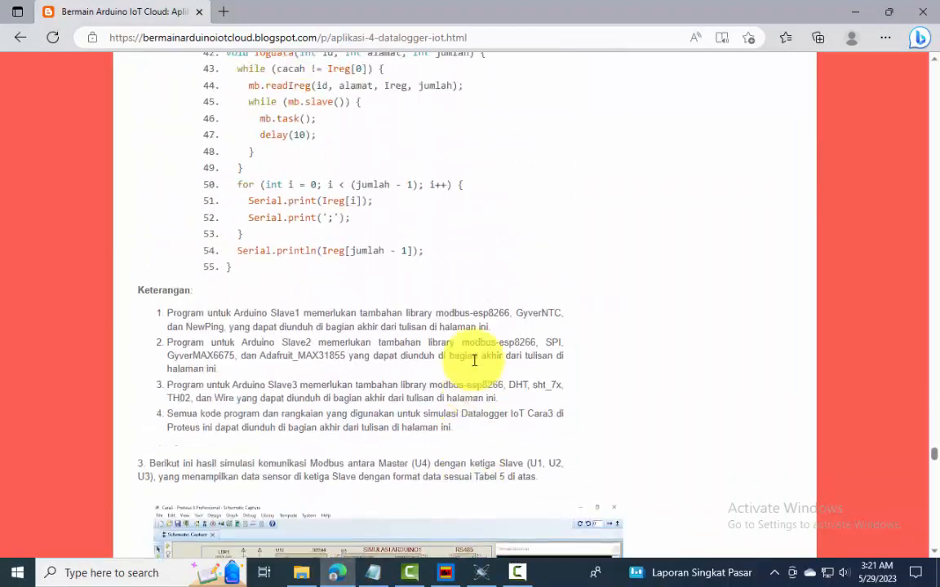
{"action": "scroll", "coordinate": [474, 360], "scroll_direction": "up", "scroll_amount": 10}
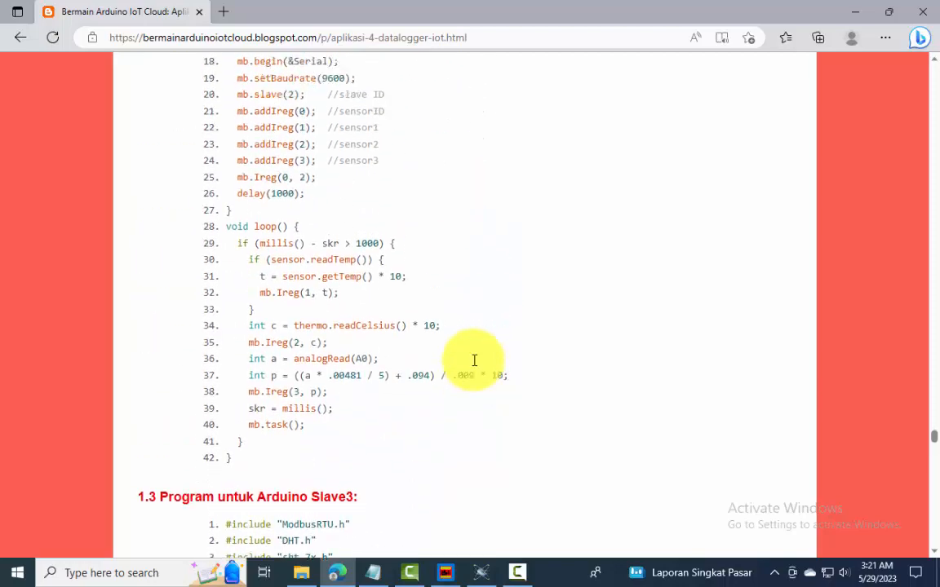
{"action": "scroll", "coordinate": [476, 365], "scroll_direction": "up", "scroll_amount": 10}
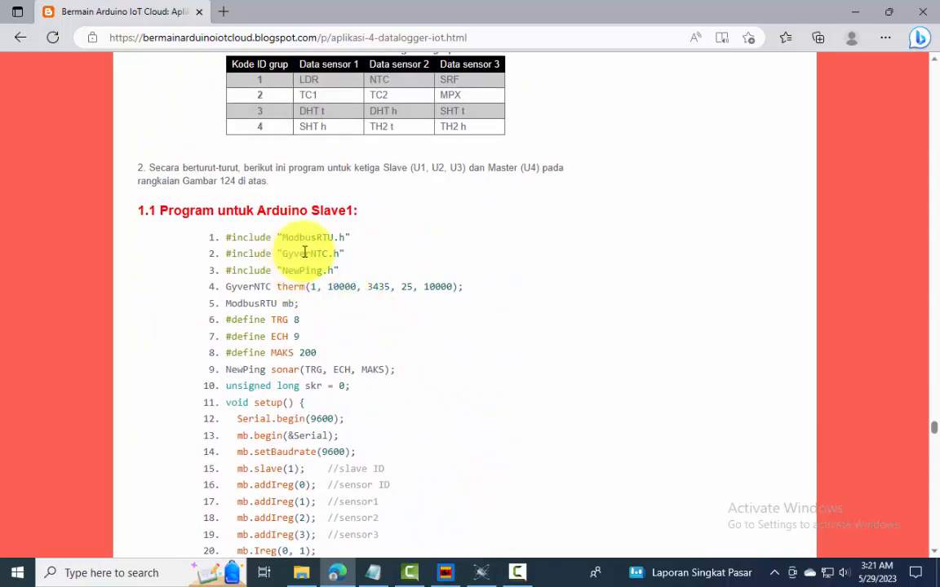
{"action": "scroll", "coordinate": [322, 249], "scroll_direction": "down", "scroll_amount": 9}
{"action": "scroll", "coordinate": [322, 248], "scroll_direction": "up", "scroll_amount": 1}
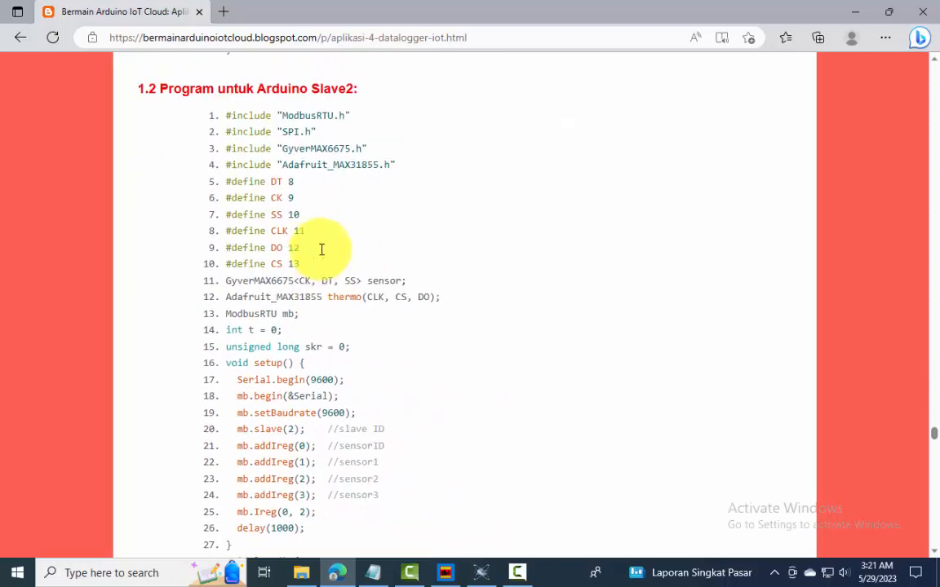
{"action": "scroll", "coordinate": [321, 251], "scroll_direction": "down", "scroll_amount": 5}
{"action": "scroll", "coordinate": [322, 255], "scroll_direction": "down", "scroll_amount": 5}
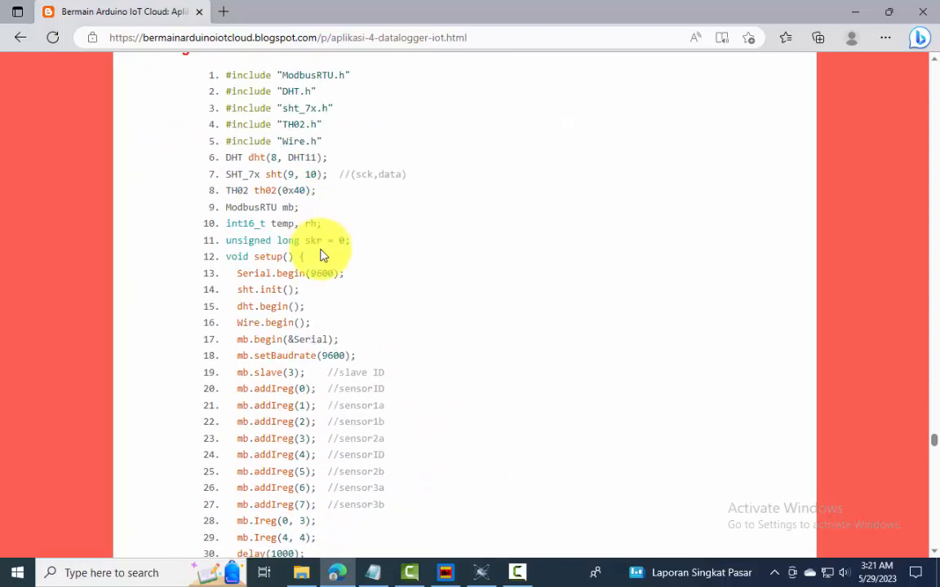
{"action": "scroll", "coordinate": [321, 255], "scroll_direction": "up", "scroll_amount": 1}
{"action": "scroll", "coordinate": [321, 255], "scroll_direction": "down", "scroll_amount": 10}
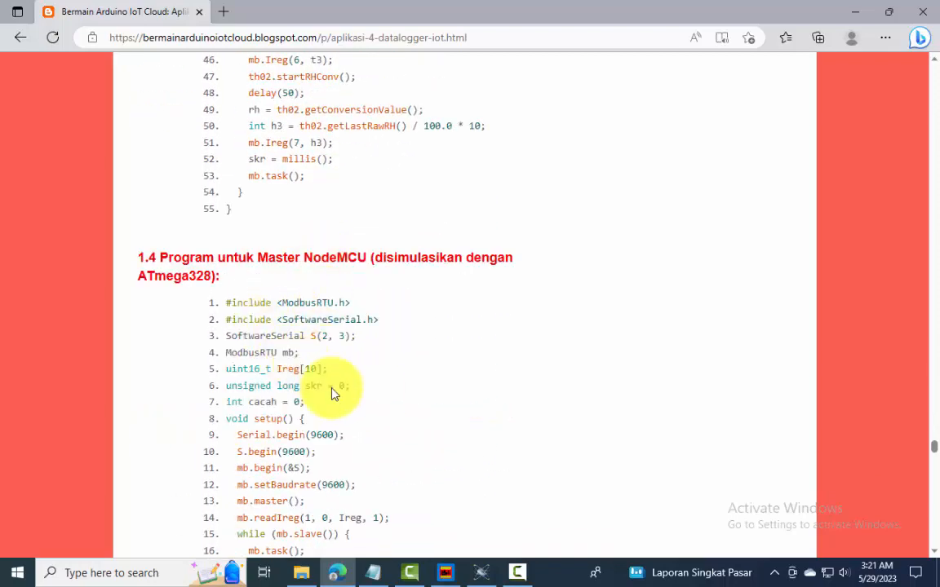
Read the Tahap 2 section about showing the sensor data in Arduino IoT Cloud, including Gambar 125 and Gambar 126
{"action": "scroll", "coordinate": [342, 400], "scroll_direction": "down", "scroll_amount": 15}
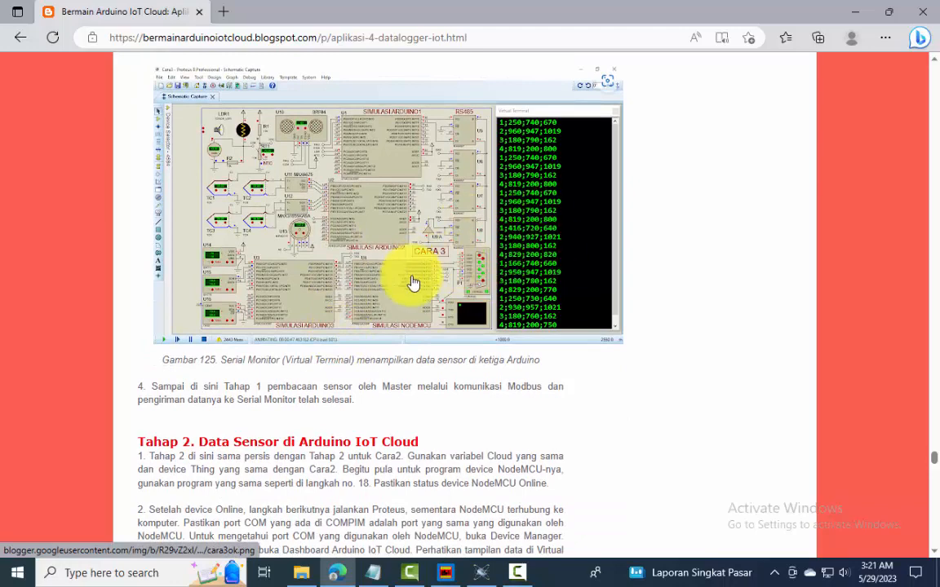
{"action": "scroll", "coordinate": [310, 331], "scroll_direction": "down", "scroll_amount": 3}
{"action": "scroll", "coordinate": [363, 322], "scroll_direction": "down", "scroll_amount": 2}
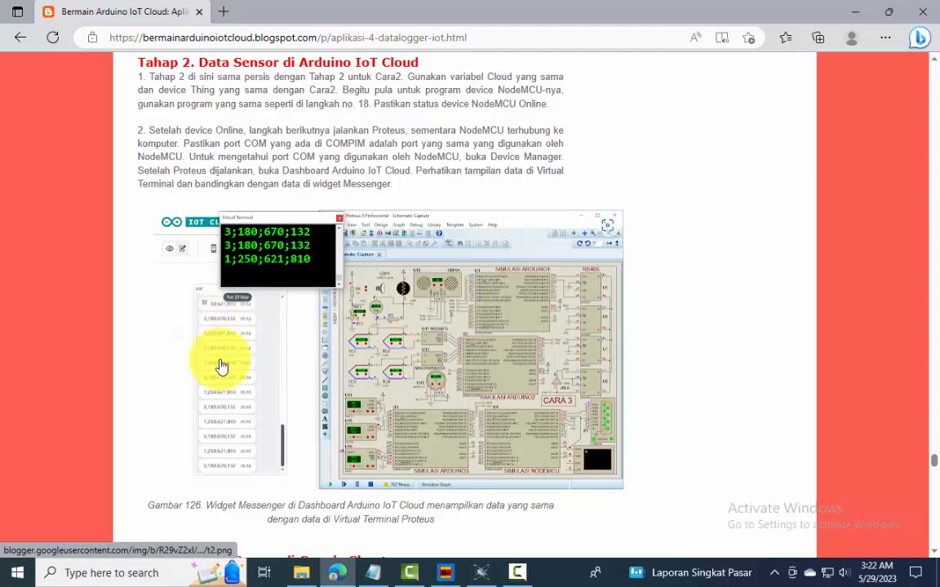
{"action": "scroll", "coordinate": [287, 367], "scroll_direction": "down", "scroll_amount": 3}
{"action": "scroll", "coordinate": [293, 363], "scroll_direction": "up", "scroll_amount": 5}
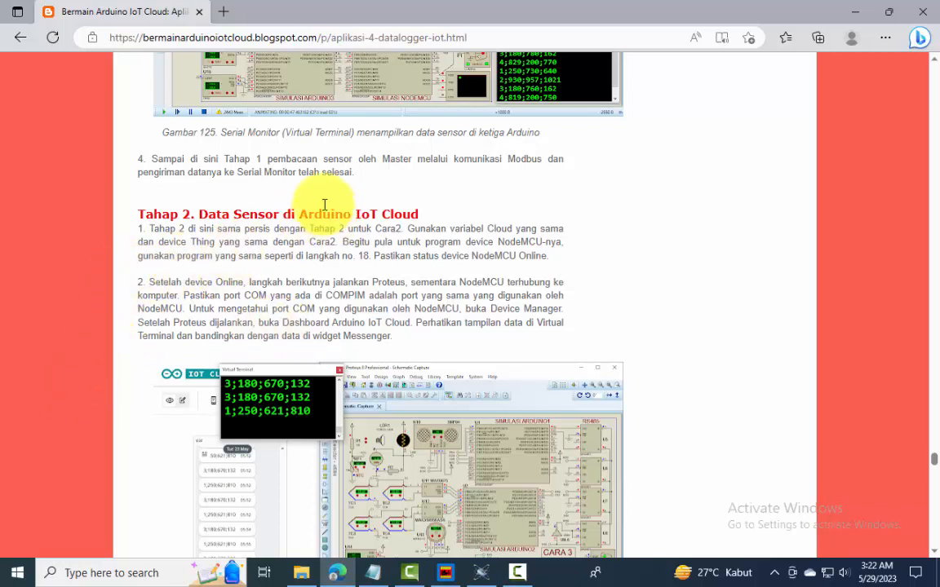
Search for arduino iot cloud in a new browser tab, enter Arduino IoT Cloud and open the Cara2 Thing
{"action": "left_click", "coordinate": [222, 12]}
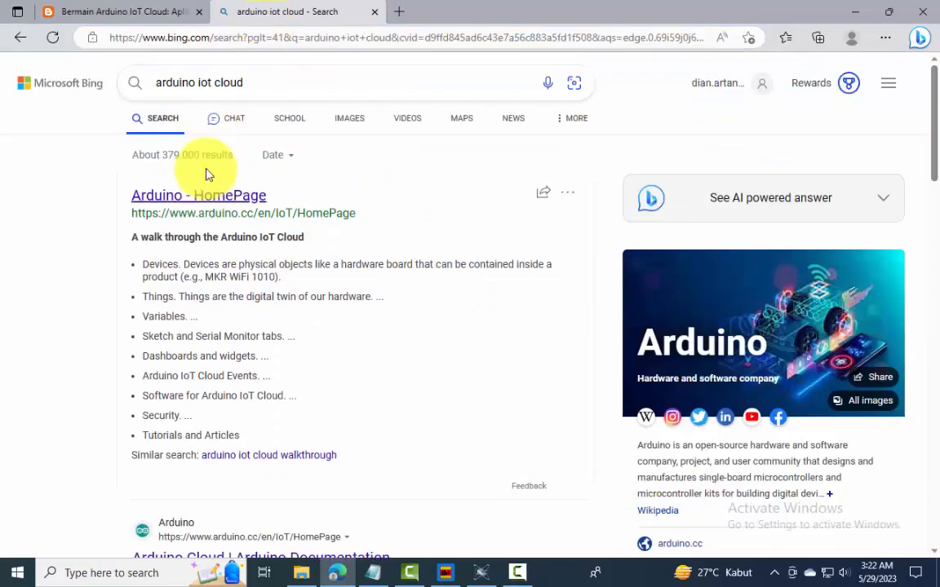
{"action": "left_click", "coordinate": [210, 195]}
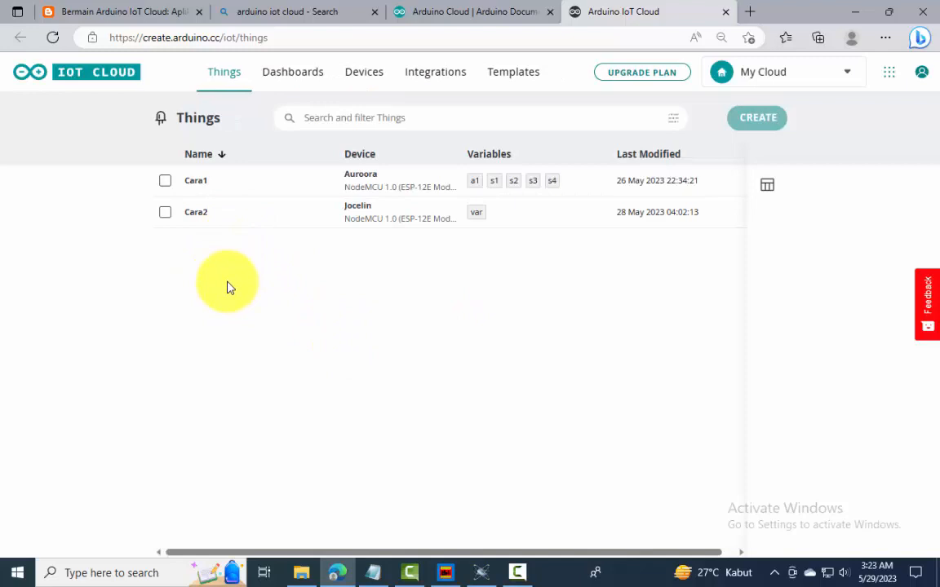
{"action": "left_click", "coordinate": [196, 215]}
{"action": "key", "text": "ctrl+a"}
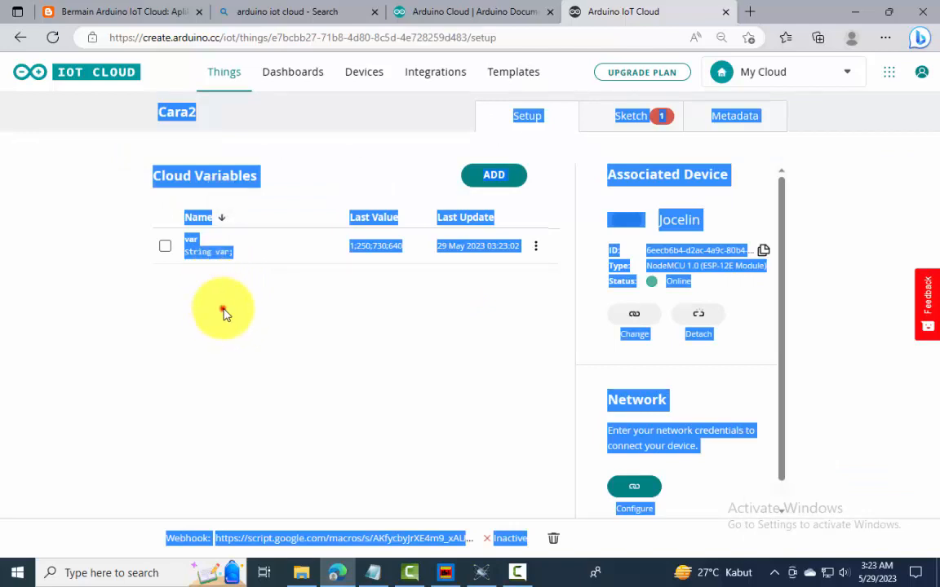
{"action": "left_click", "coordinate": [225, 306]}
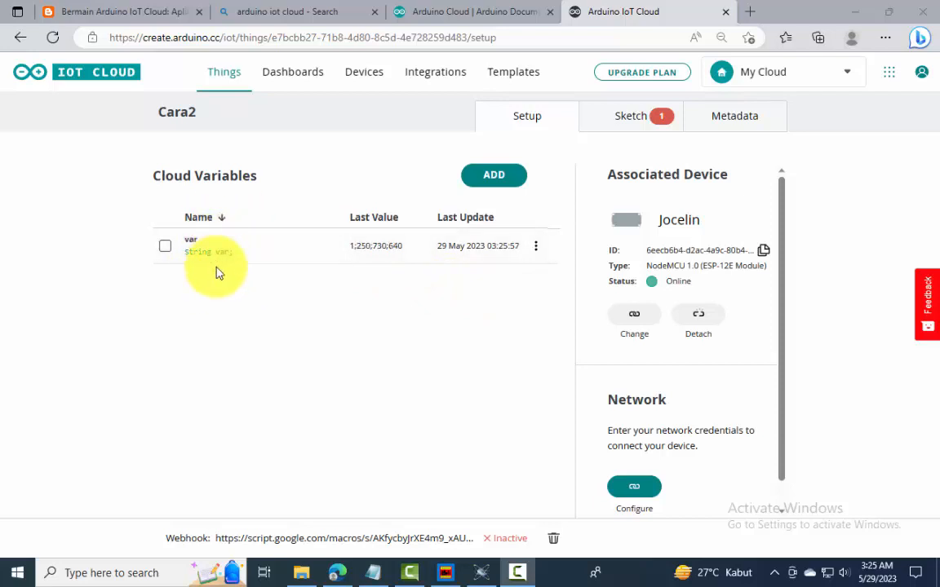
Check the status of the device associated with Cara2 and view the NodeMCU board in the Webcam Recorder window
{"action": "mouse_move", "coordinate": [652, 283]}
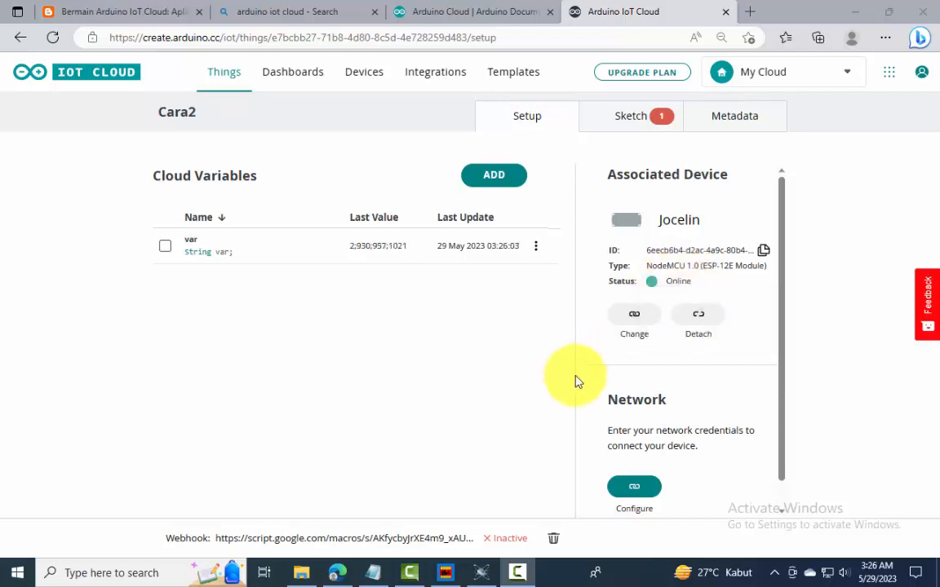
{"action": "left_click", "coordinate": [444, 573]}
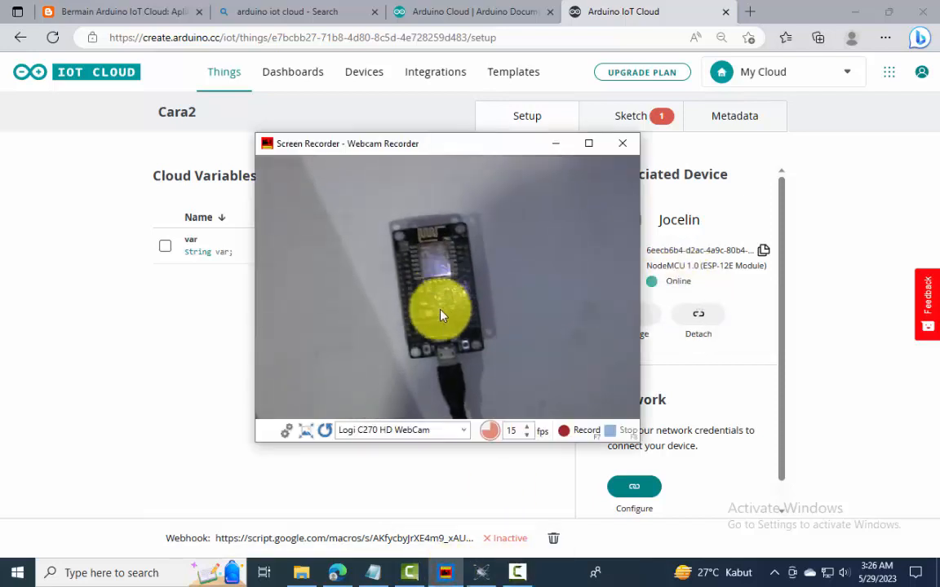
{"action": "left_click", "coordinate": [555, 144]}
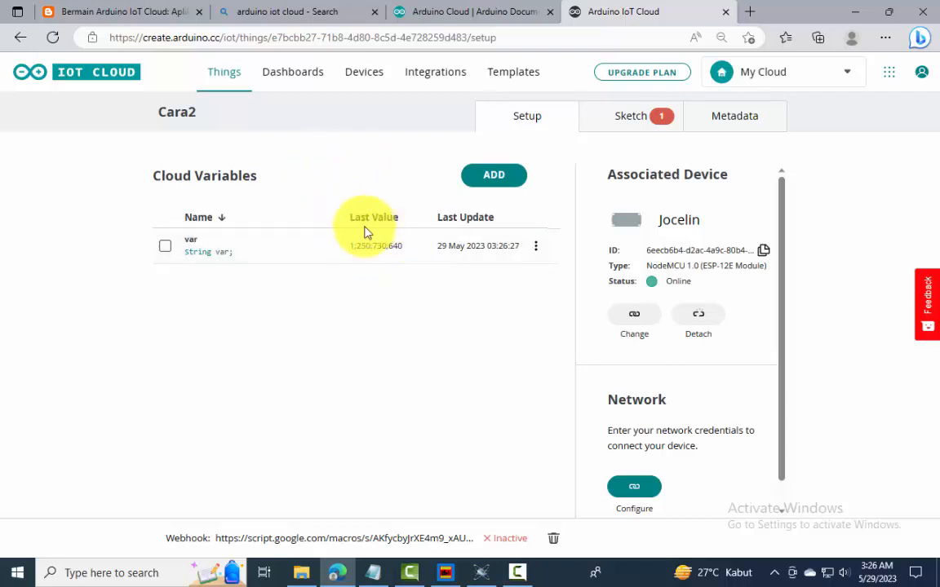
Open the Cara2 dashboard in Arduino IoT Cloud and glance at the Proteus simulation
{"action": "left_click", "coordinate": [292, 82]}
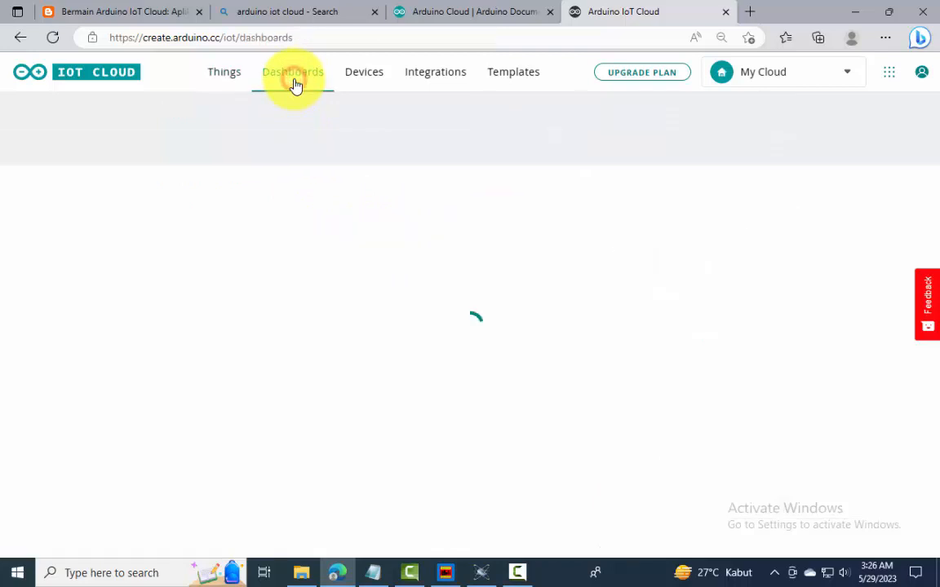
{"action": "left_click", "coordinate": [198, 221]}
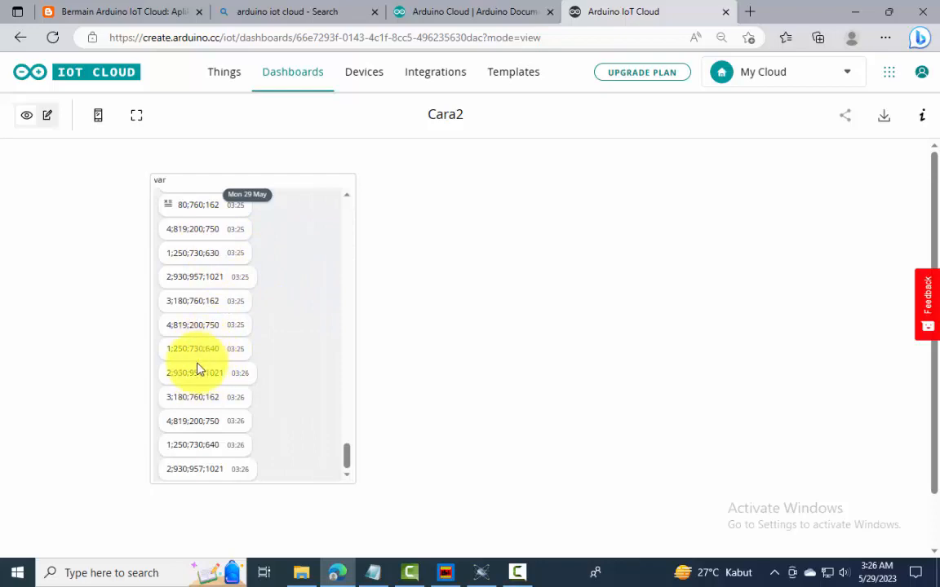
{"action": "left_click", "coordinate": [481, 574]}
{"action": "left_click", "coordinate": [849, 10]}
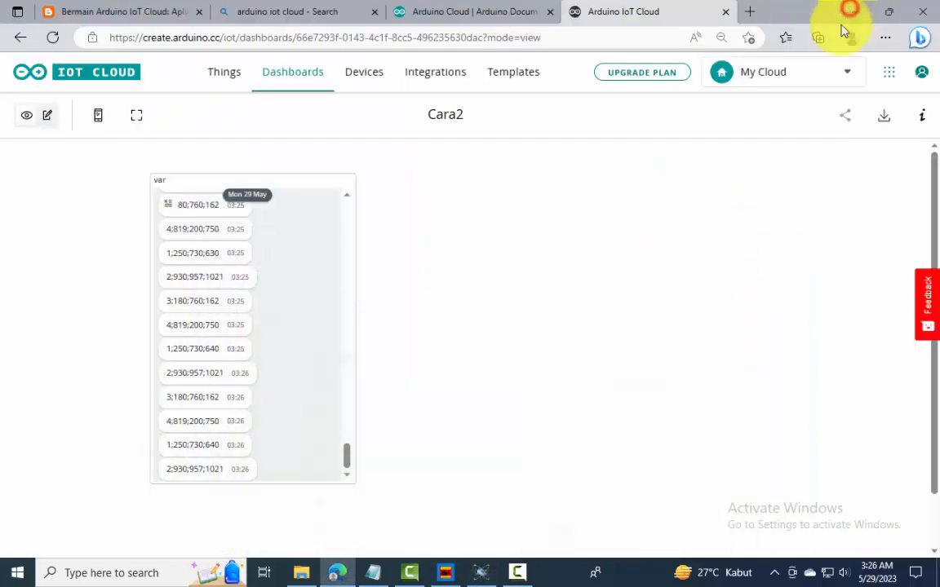
Arrange the Proteus window, its Virtual Terminal and the browser with the Cara2 dashboard side by side, showing the latest var messages
{"action": "left_click", "coordinate": [481, 573]}
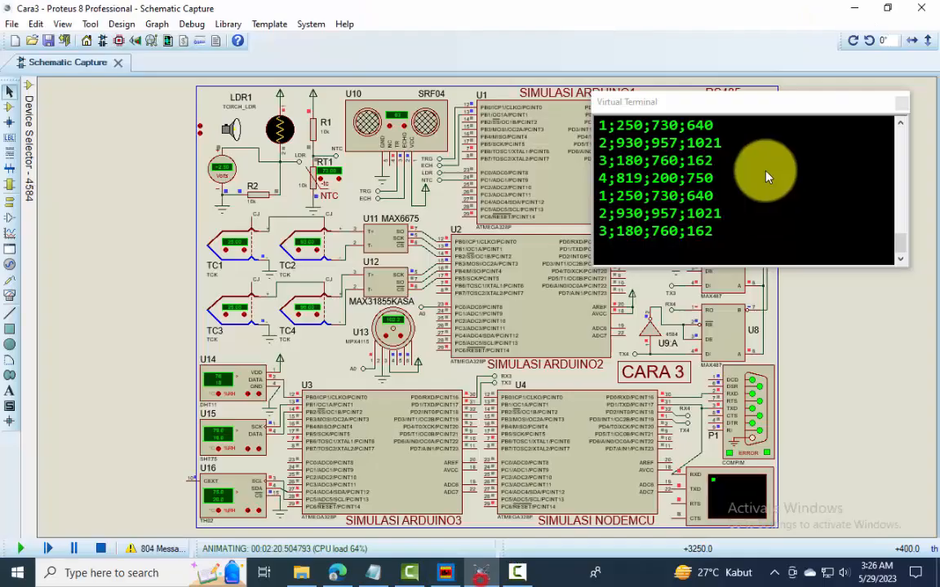
{"action": "left_click", "coordinate": [887, 8]}
{"action": "left_click_drag", "start_coordinate": [712, 111], "coordinate": [479, 281]}
{"action": "left_click", "coordinate": [347, 459]}
{"action": "left_click_drag", "start_coordinate": [347, 454], "coordinate": [347, 489]}
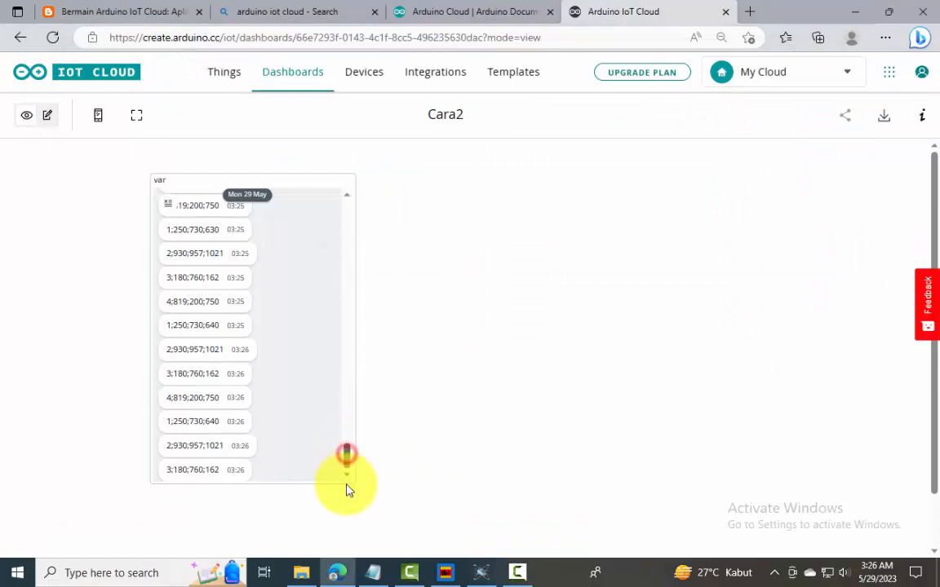
{"action": "left_click", "coordinate": [888, 11]}
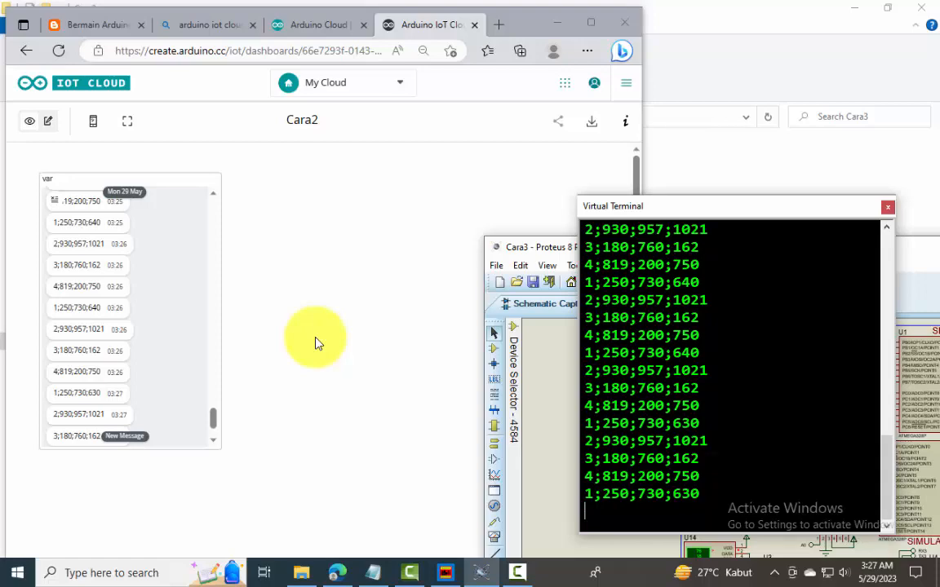
Read the Tahap 3 section of the blog guide on sending sensor data to Google Sheet
{"action": "left_click", "coordinate": [377, 548]}
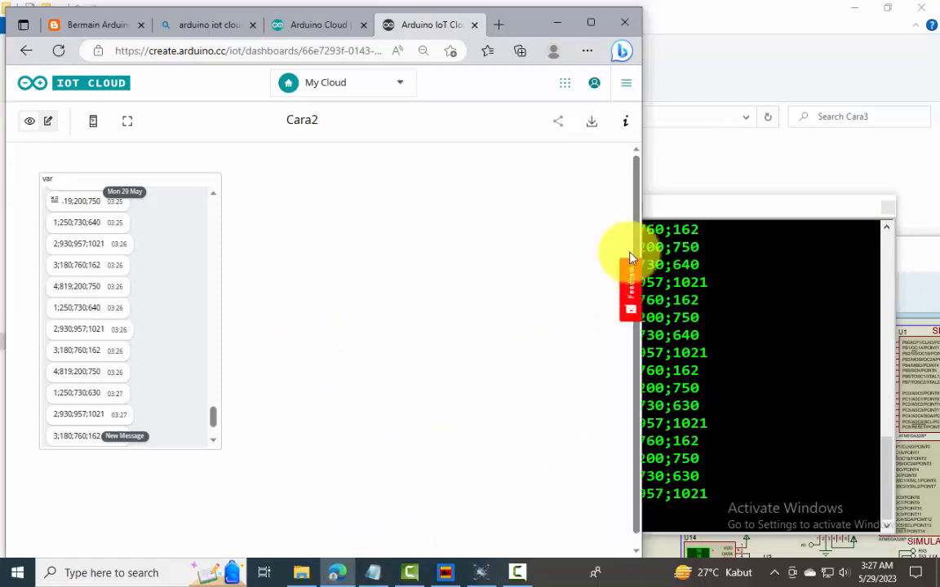
{"action": "left_click", "coordinate": [77, 18]}
{"action": "scroll", "coordinate": [310, 283], "scroll_direction": "down", "scroll_amount": 5}
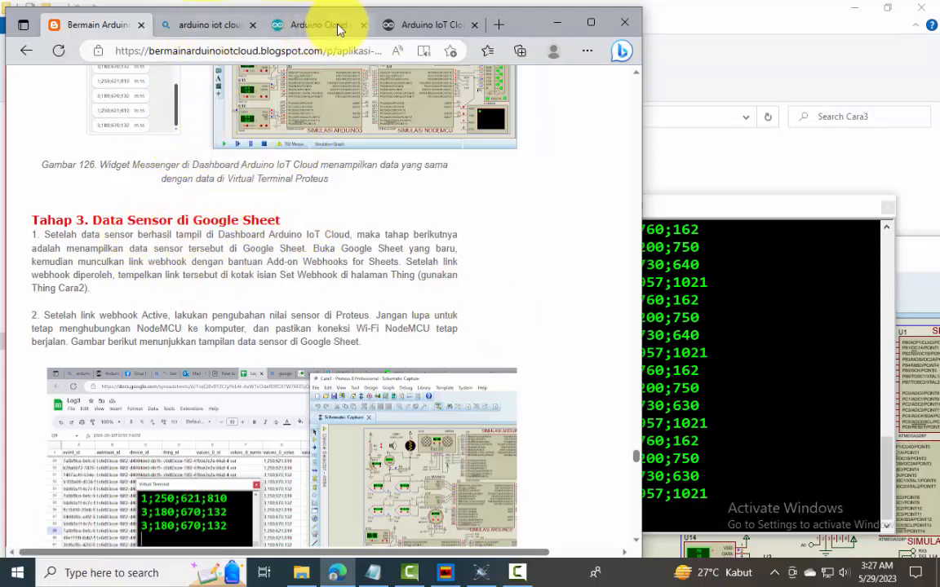
{"action": "left_click", "coordinate": [399, 25]}
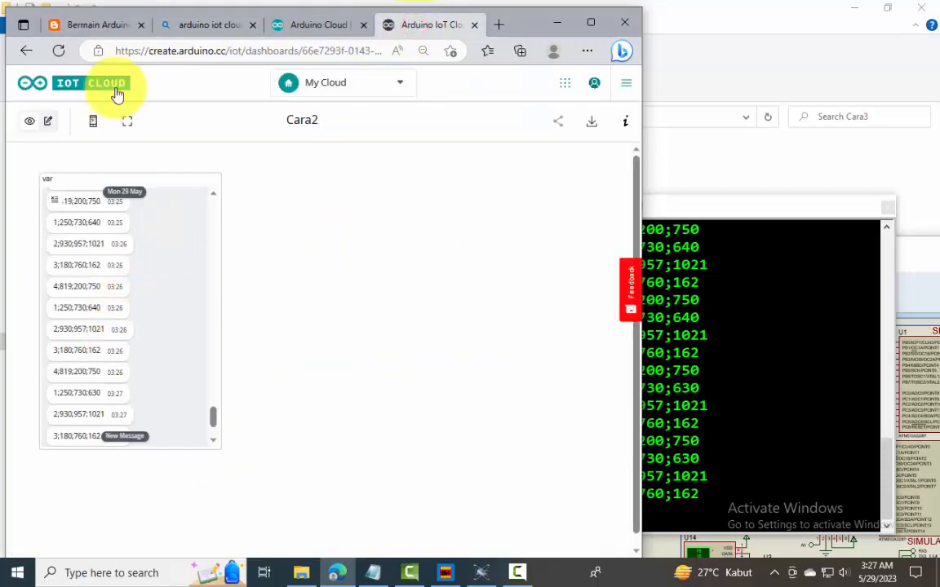
{"action": "left_click", "coordinate": [98, 24]}
{"action": "scroll", "coordinate": [224, 330], "scroll_direction": "down", "scroll_amount": 2}
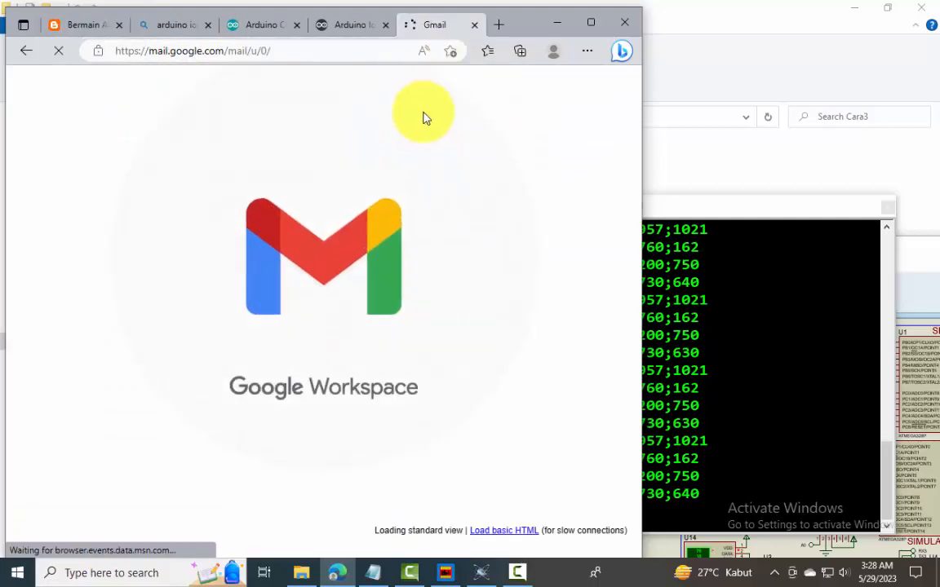
Switch Gmail to the account for the log, create a blank Google Sheets spreadsheet from it and maximize the browser window
{"action": "left_click", "coordinate": [616, 88]}
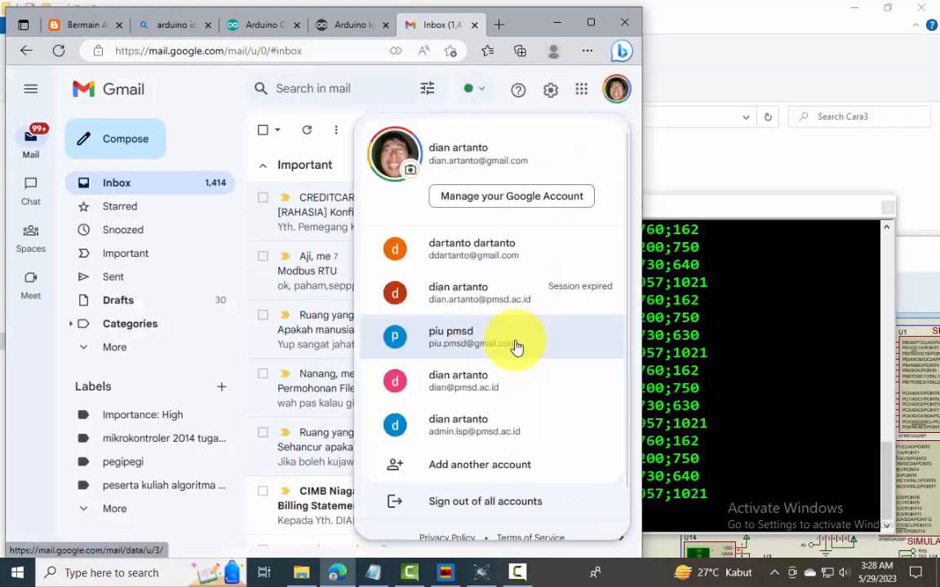
{"action": "left_click", "coordinate": [497, 383]}
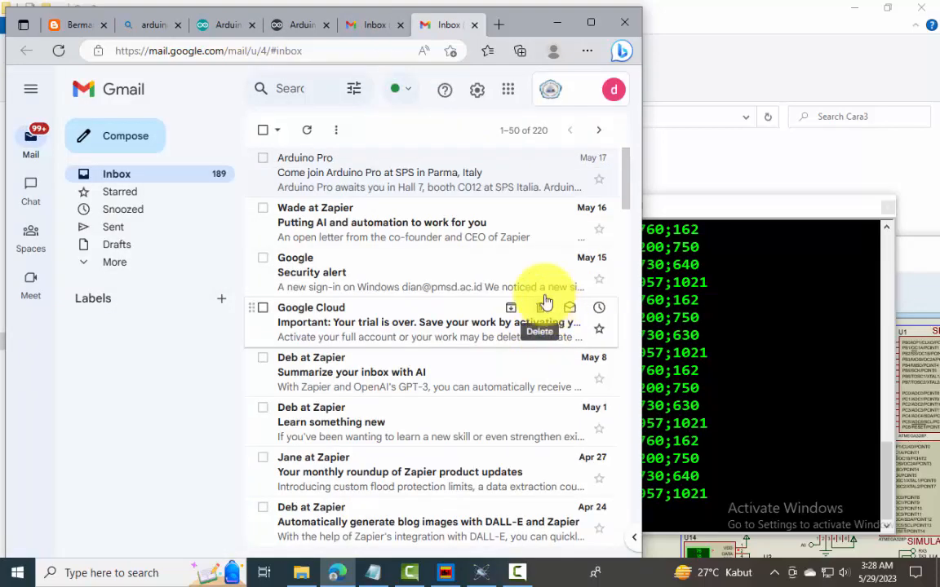
{"action": "left_click", "coordinate": [508, 93]}
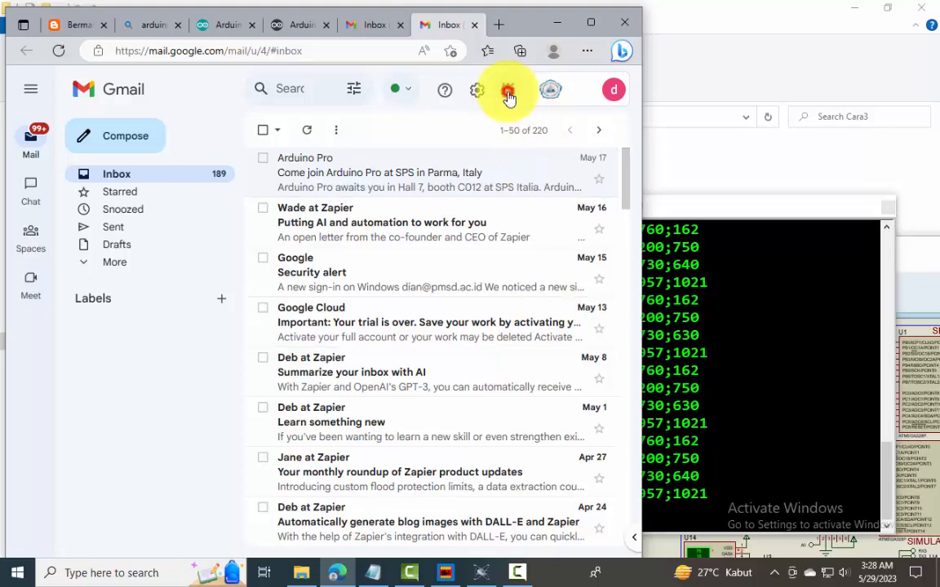
{"action": "left_click", "coordinate": [594, 224]}
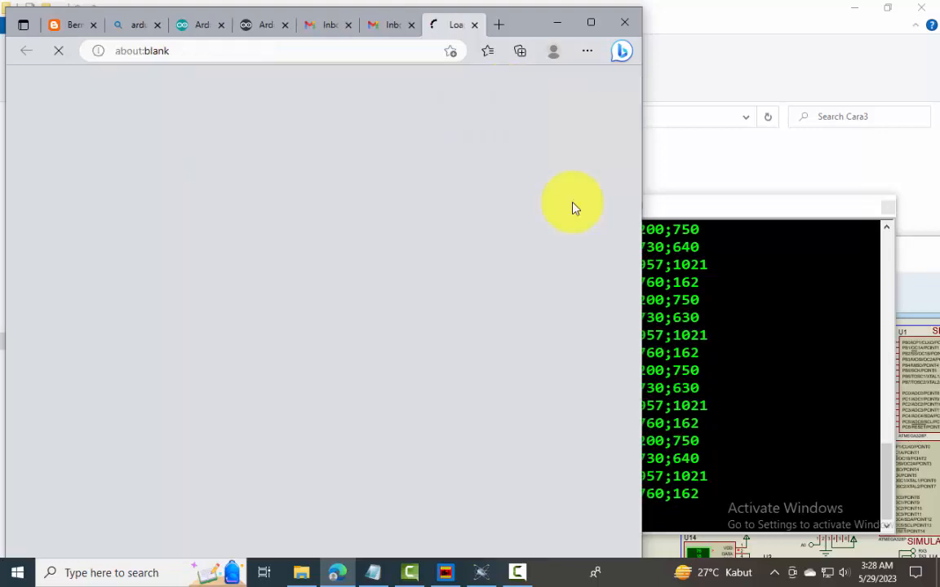
{"action": "left_click", "coordinate": [115, 220]}
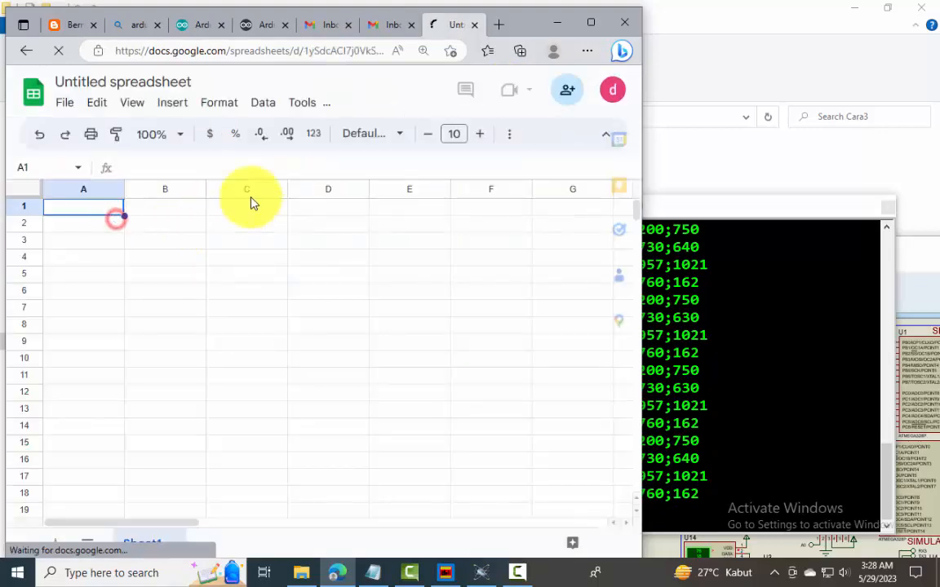
{"action": "left_click", "coordinate": [591, 22]}
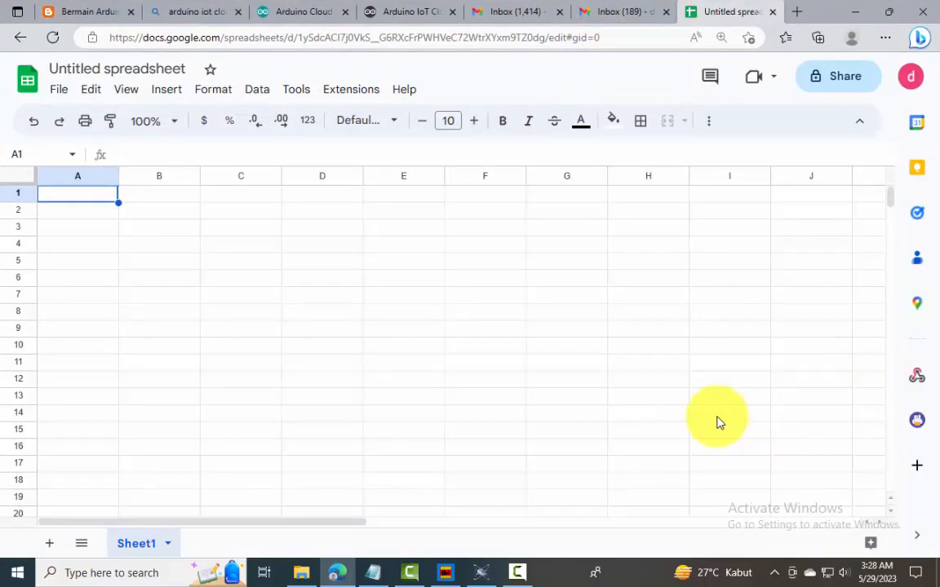
Return to Arduino IoT Cloud and open the setup page of the Cara2 Thing
{"action": "left_click", "coordinate": [410, 12]}
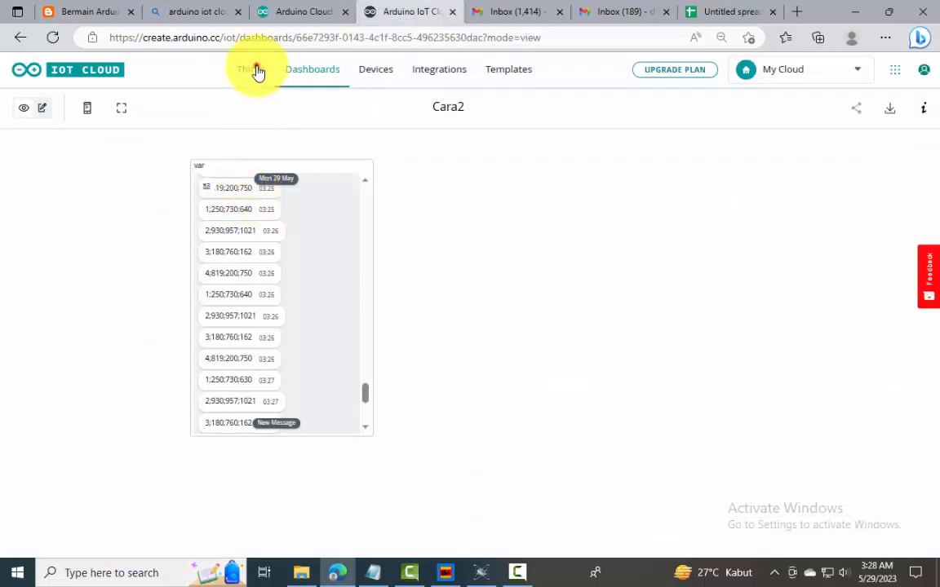
{"action": "left_click", "coordinate": [256, 67]}
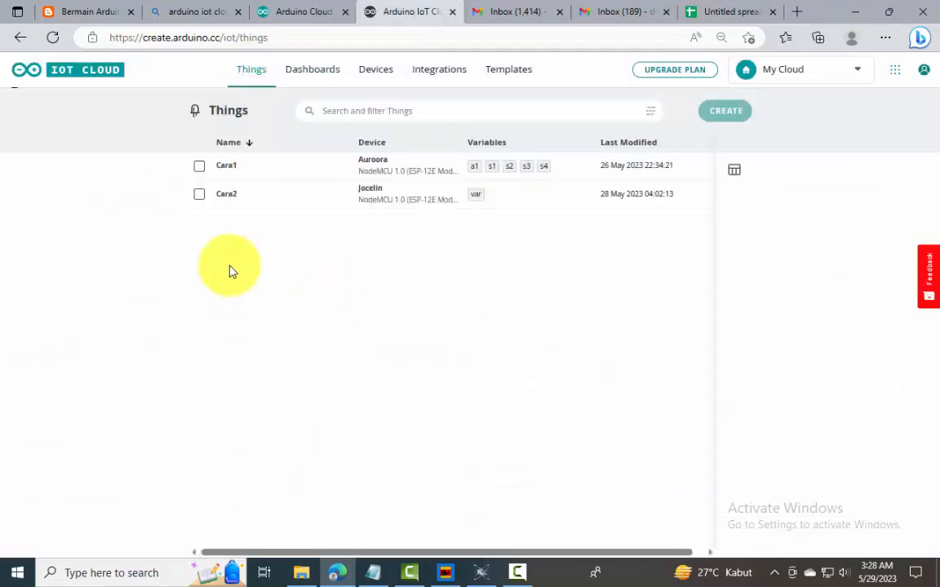
{"action": "left_click", "coordinate": [226, 198]}
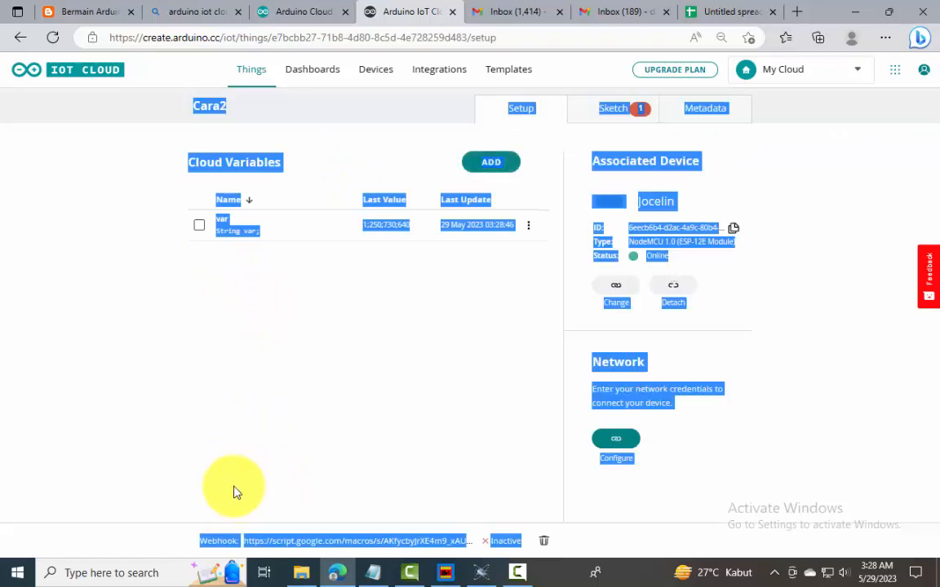
{"action": "left_click", "coordinate": [233, 486]}
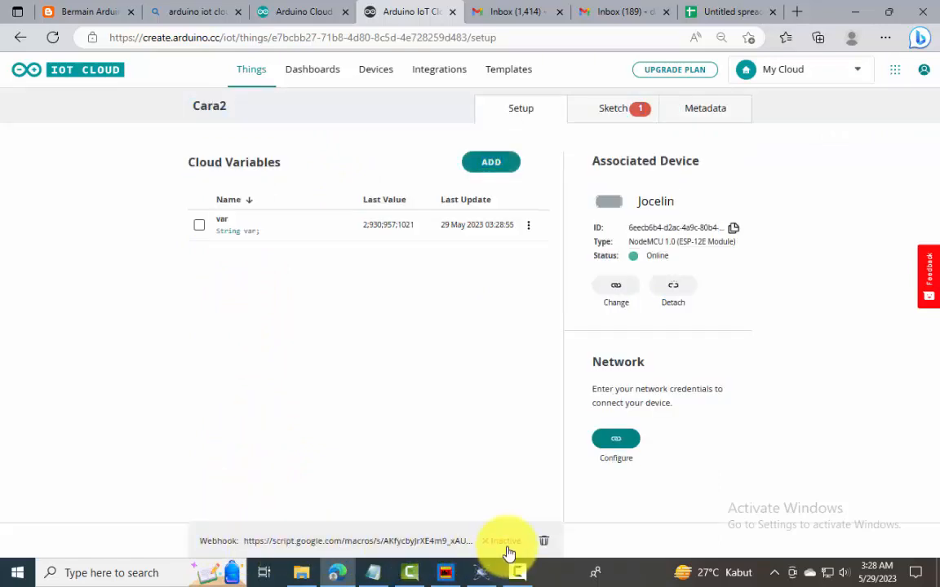
Delete the inactive webhook of Cara2 and open Set webhook with the empty Webhook URL field ready for input
{"action": "left_click", "coordinate": [543, 541]}
{"action": "left_click", "coordinate": [545, 370]}
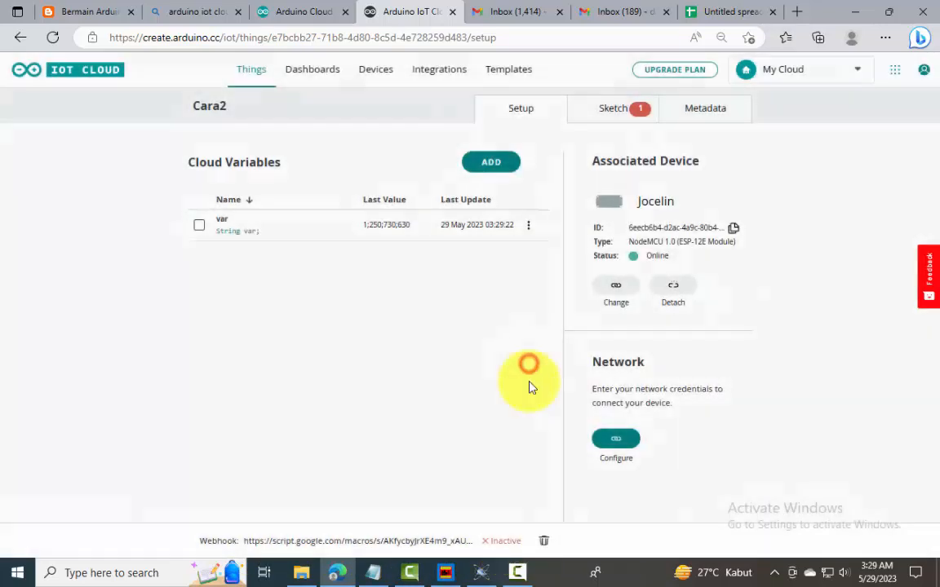
{"action": "left_click", "coordinate": [226, 543]}
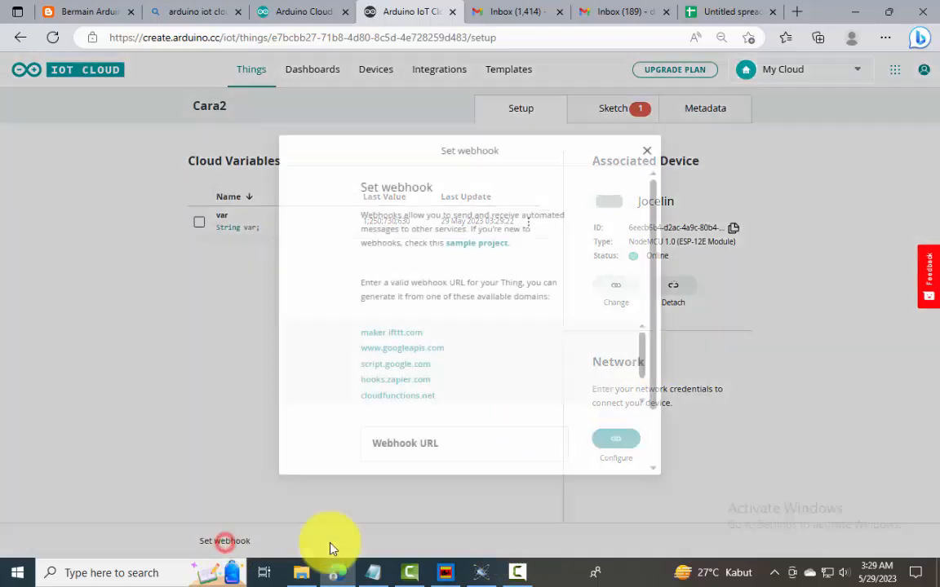
{"action": "left_click", "coordinate": [414, 444]}
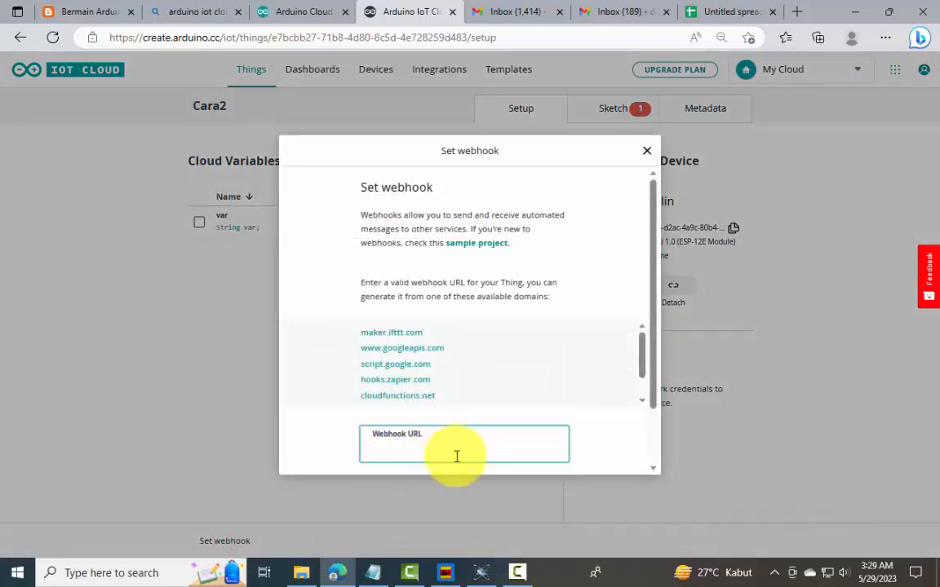
Open the Webhooks for Sheets add-on in the untitled spreadsheet and rename the spreadsheet Datalog3
{"action": "left_click", "coordinate": [722, 13]}
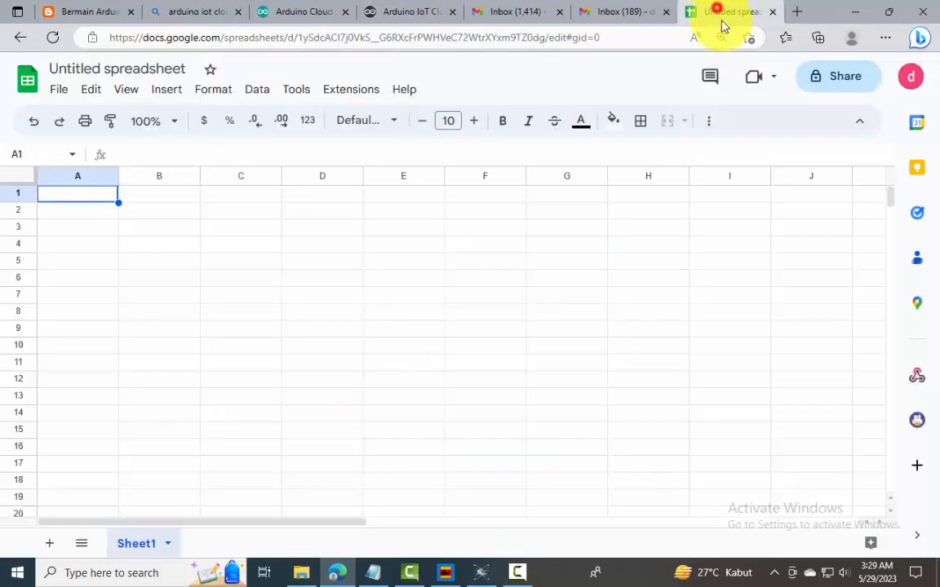
{"action": "left_click", "coordinate": [918, 378]}
{"action": "left_click", "coordinate": [126, 70]}
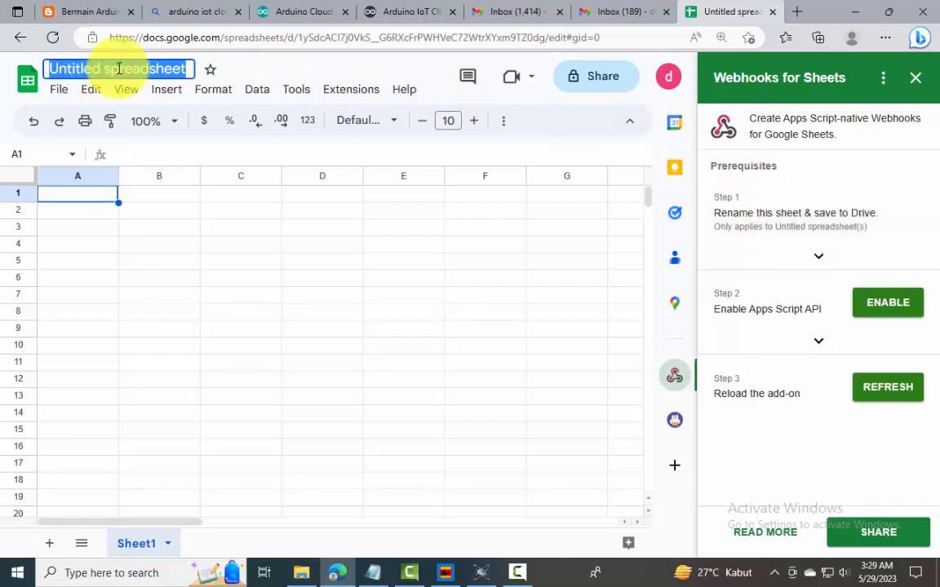
{"action": "type", "text": "Datalog3"}
{"action": "key", "text": "Return"}
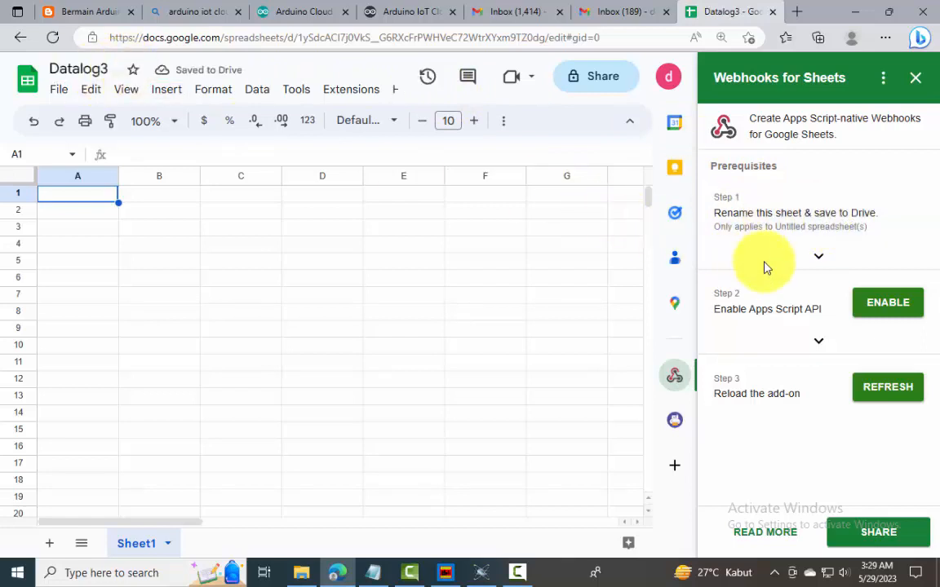
Check the Google Apps Script API setting requested by the add-on and close the Apps Script page
{"action": "left_click", "coordinate": [878, 309]}
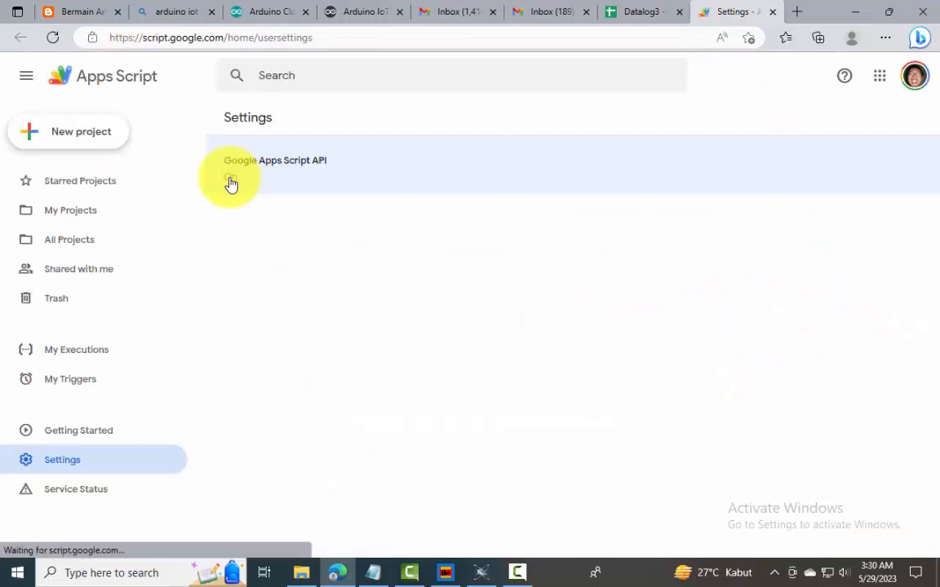
{"action": "left_click", "coordinate": [231, 185]}
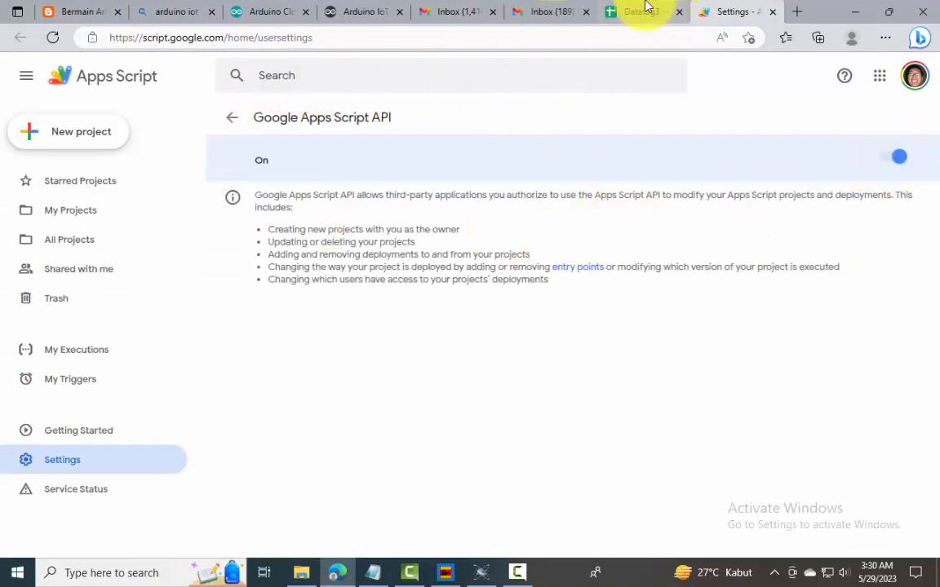
{"action": "key", "text": "ctrl+w"}
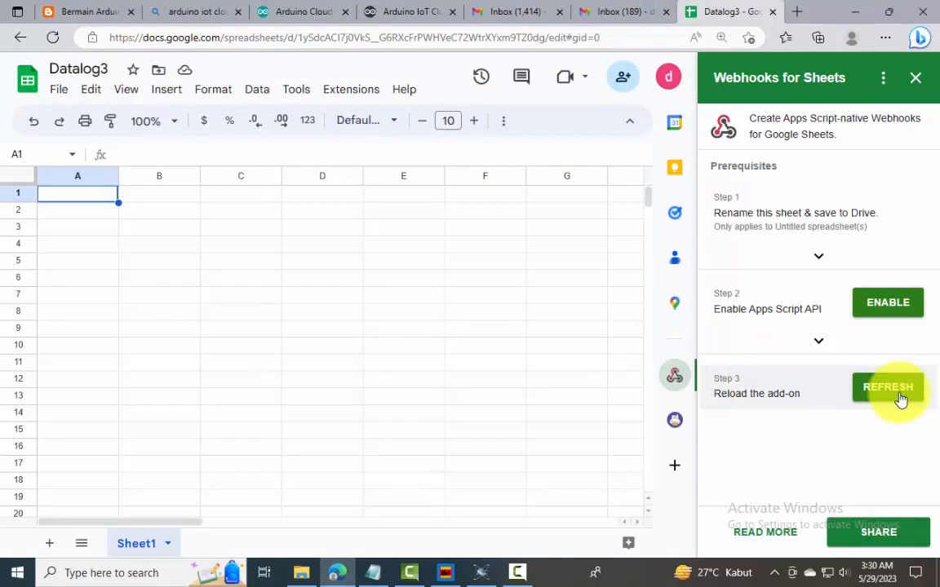
Reload the Webhooks for Sheets add-on and create a webhook for Datalog3 with the default options
{"action": "left_click", "coordinate": [900, 399]}
{"action": "scroll", "coordinate": [904, 465], "scroll_direction": "down", "scroll_amount": 2}
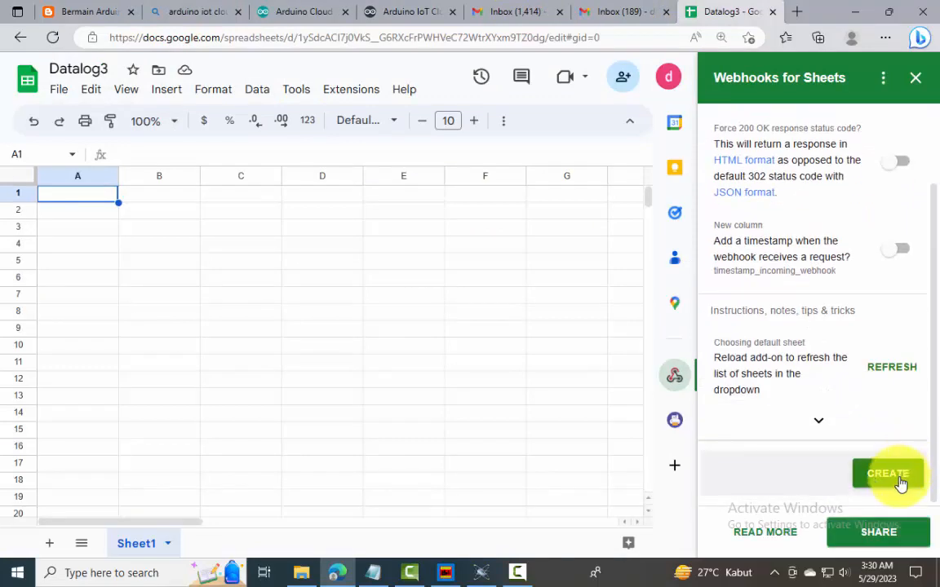
{"action": "left_click", "coordinate": [895, 478]}
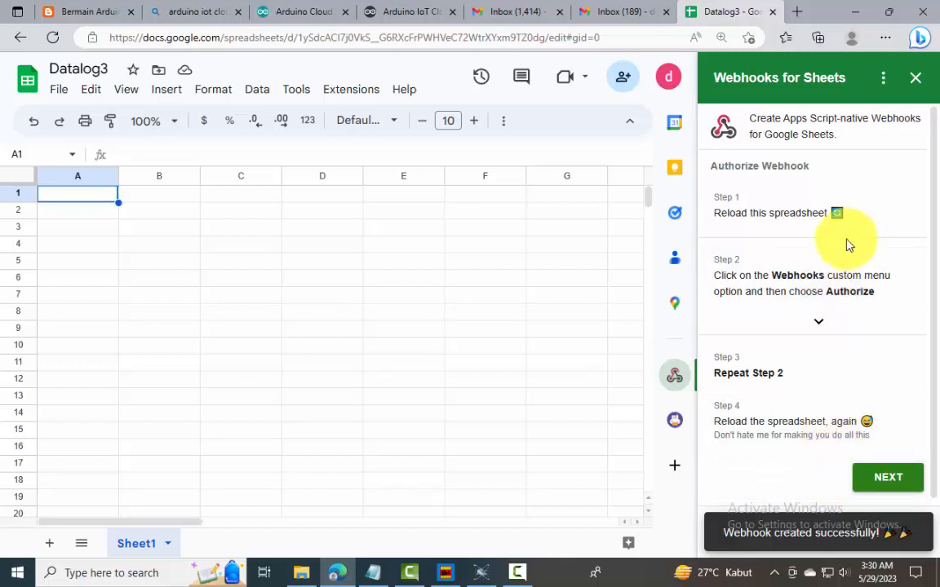
Reload the Datalog3 spreadsheet and authorize Webhooks for Sheets with the current Google account, allowing it to manage the spreadsheet
{"action": "left_click", "coordinate": [52, 38]}
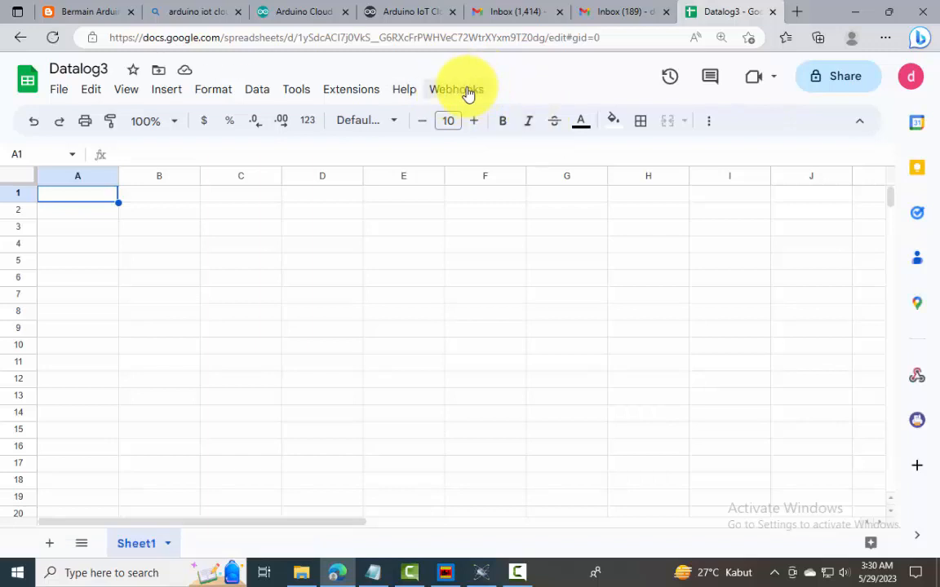
{"action": "left_click", "coordinate": [463, 89]}
{"action": "left_click", "coordinate": [468, 116]}
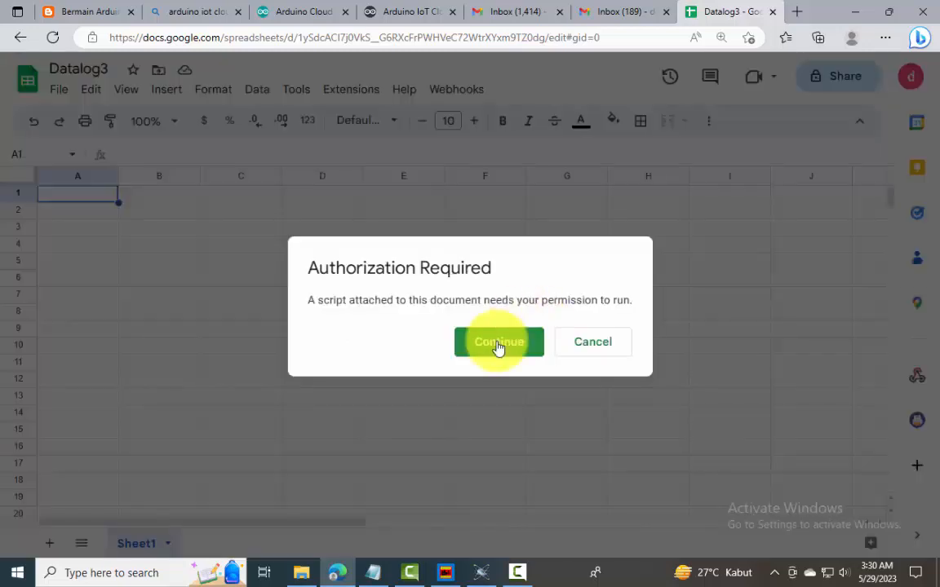
{"action": "left_click", "coordinate": [498, 343]}
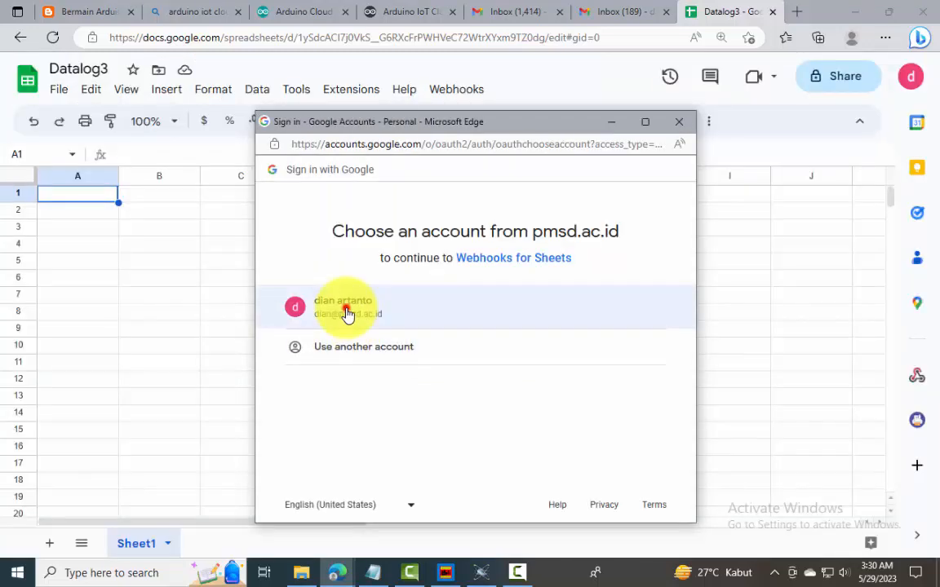
{"action": "left_click", "coordinate": [348, 309]}
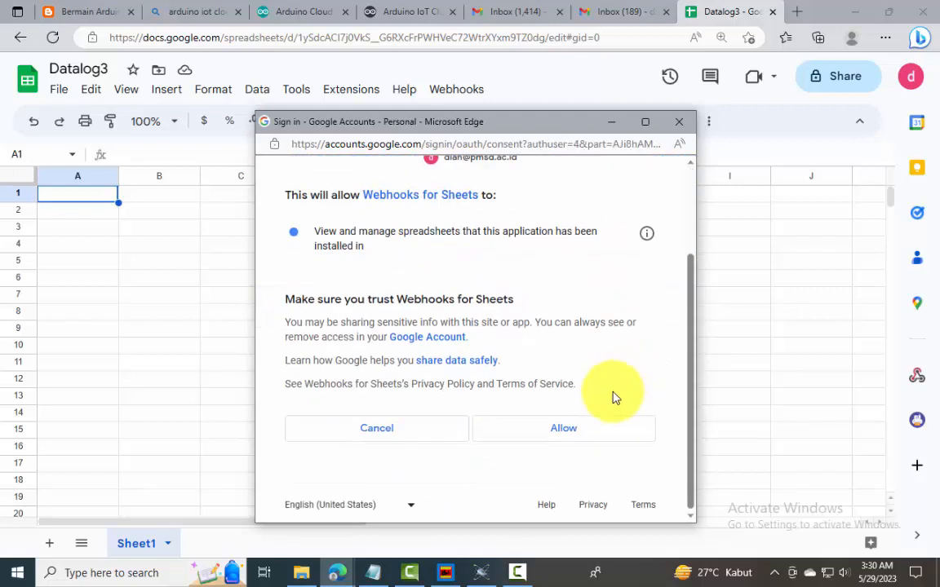
{"action": "left_click", "coordinate": [578, 432]}
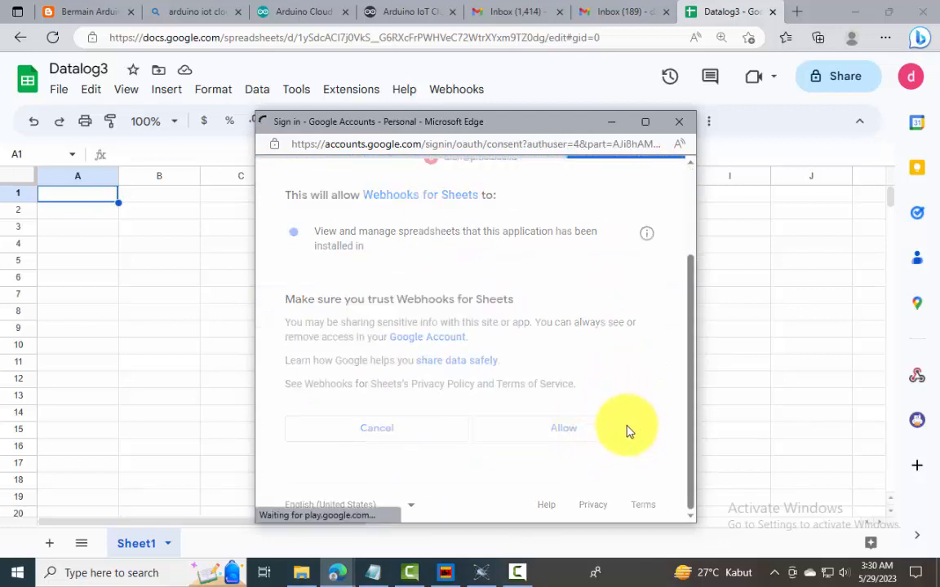
Run the webhook authorization a second time and reload the Datalog3 spreadsheet
{"action": "left_click", "coordinate": [459, 89]}
{"action": "left_click", "coordinate": [471, 121]}
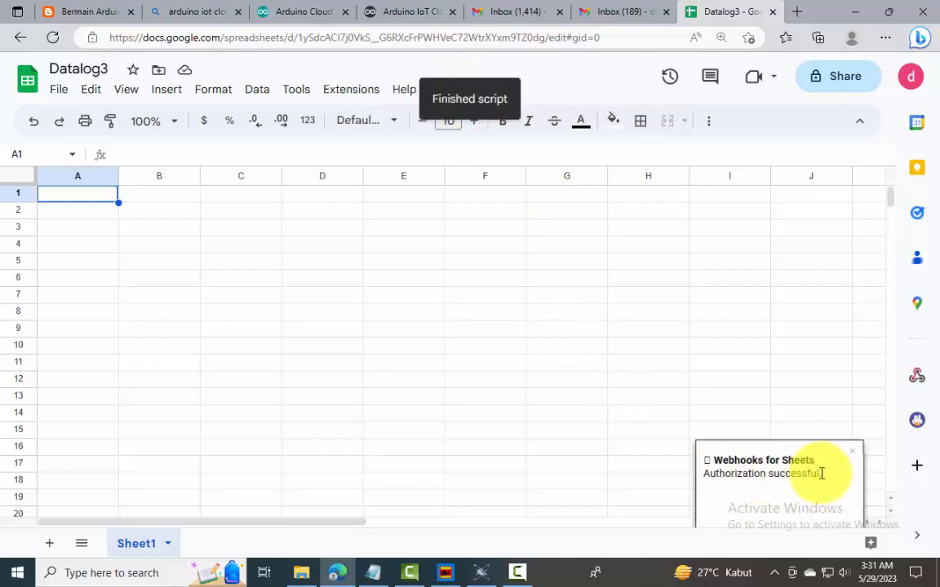
{"action": "left_click", "coordinate": [917, 376]}
{"action": "left_click", "coordinate": [53, 38]}
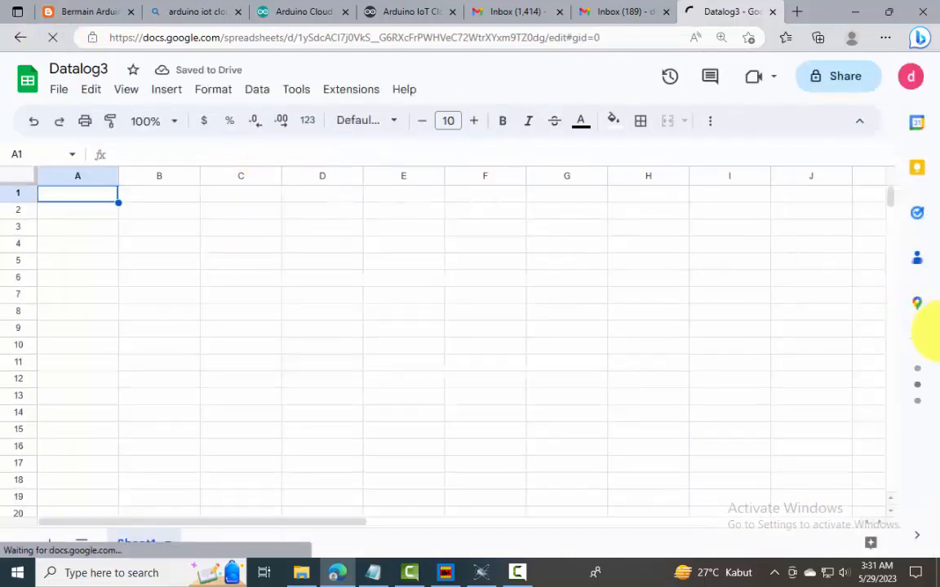
Complete the webhook authorization in the Webhooks for Sheets add-on and copy the generated webhook URL
{"action": "left_click", "coordinate": [917, 376]}
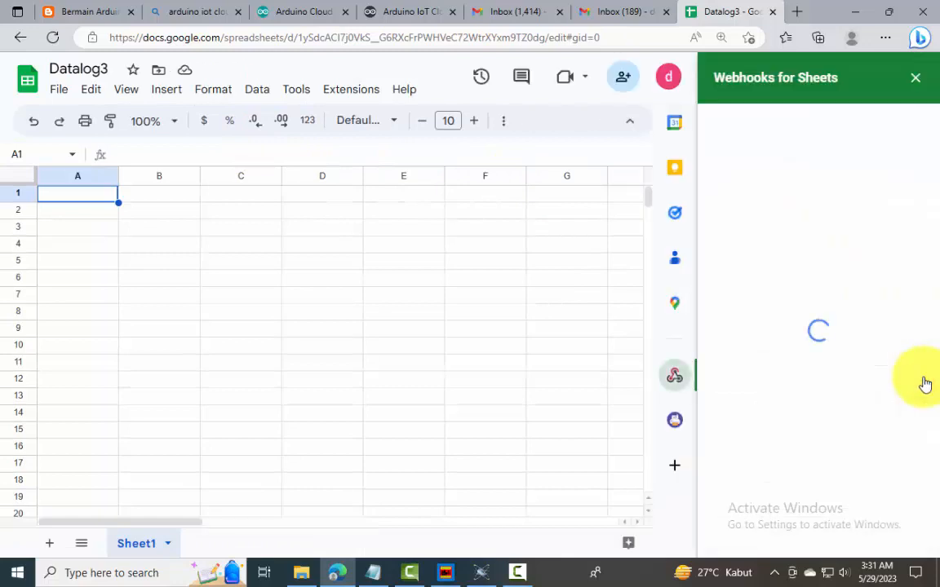
{"action": "left_click", "coordinate": [907, 480]}
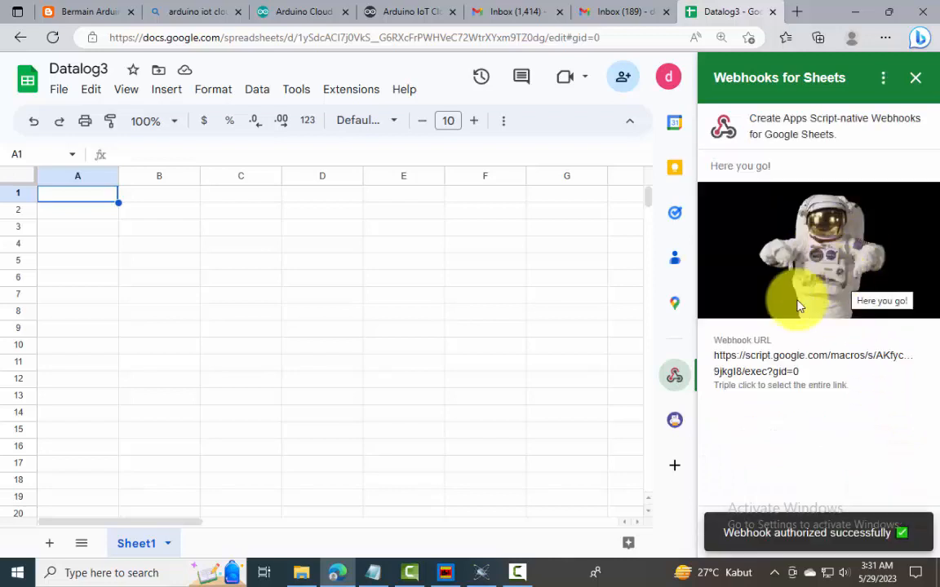
{"action": "left_click", "coordinate": [773, 356]}
{"action": "triple_click", "coordinate": [774, 356]}
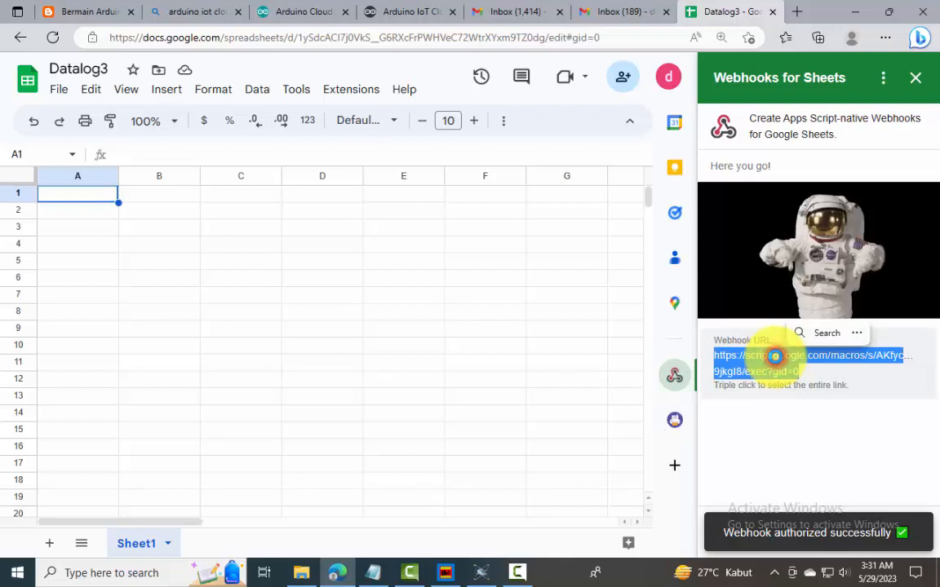
{"action": "key", "text": "ctrl+c"}
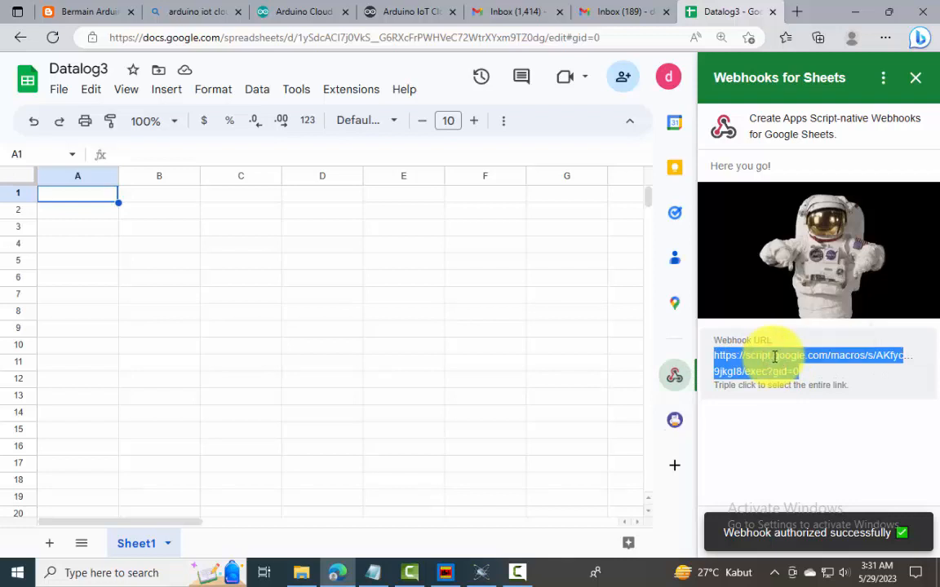
Set the copied Google Sheets URL as the webhook of the Cara2 Thing in Arduino IoT Cloud
{"action": "left_click", "coordinate": [403, 11]}
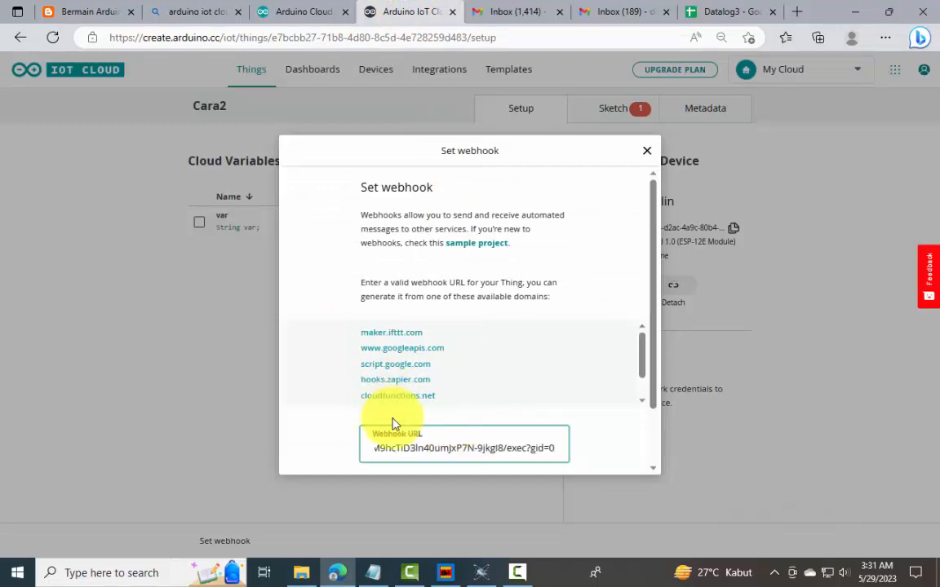
{"action": "scroll", "coordinate": [393, 424], "scroll_direction": "down", "scroll_amount": 2}
{"action": "left_click", "coordinate": [503, 426]}
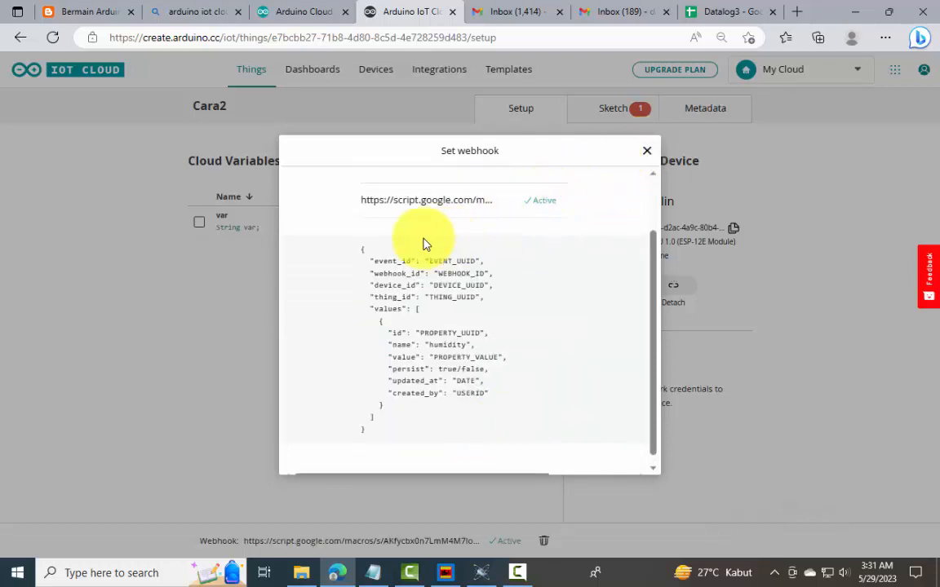
Return to the Datalog3 spreadsheet and close the Webhooks for Sheets add-on
{"action": "left_click", "coordinate": [714, 11]}
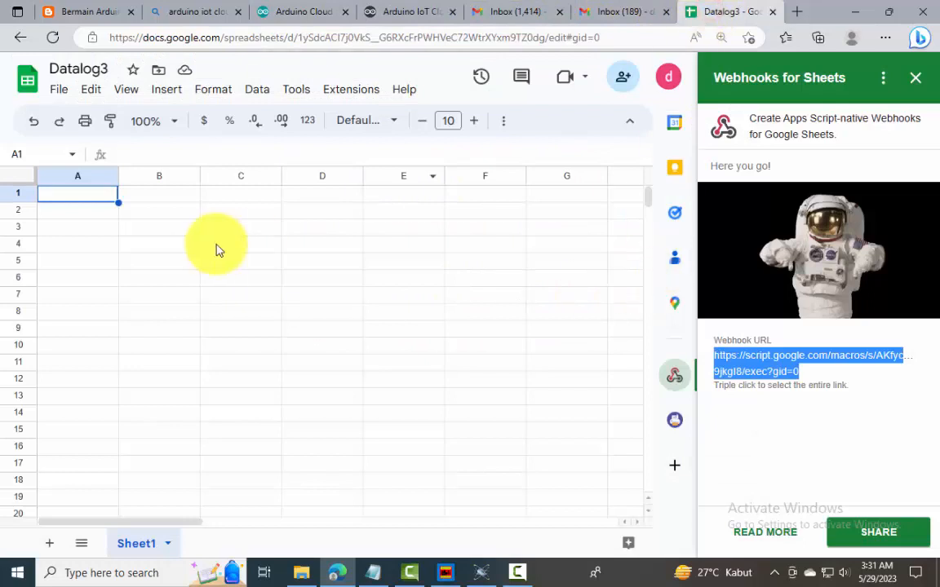
{"action": "left_click", "coordinate": [678, 380]}
{"action": "left_click", "coordinate": [572, 316]}
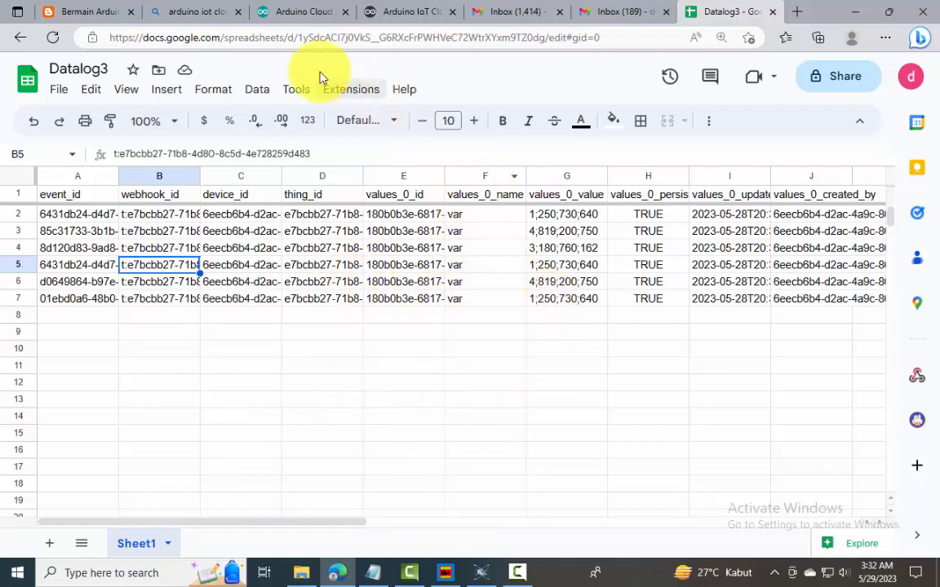
Check the column cleanup instructions in the Tahap 3 guide and delete columns A-F from the Datalog3 sheet
{"action": "left_click", "coordinate": [90, 11]}
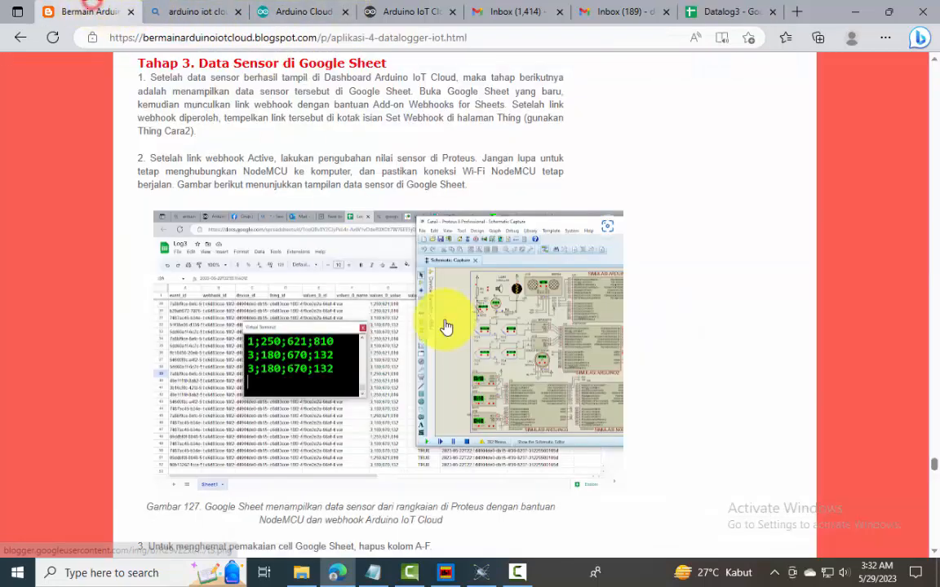
{"action": "scroll", "coordinate": [399, 369], "scroll_direction": "down", "scroll_amount": 10}
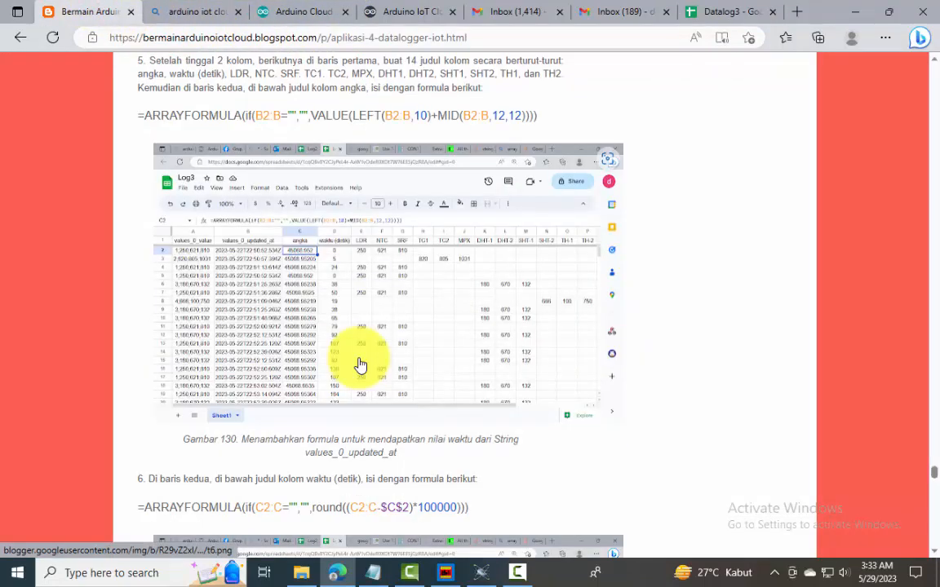
{"action": "scroll", "coordinate": [361, 365], "scroll_direction": "up", "scroll_amount": 10}
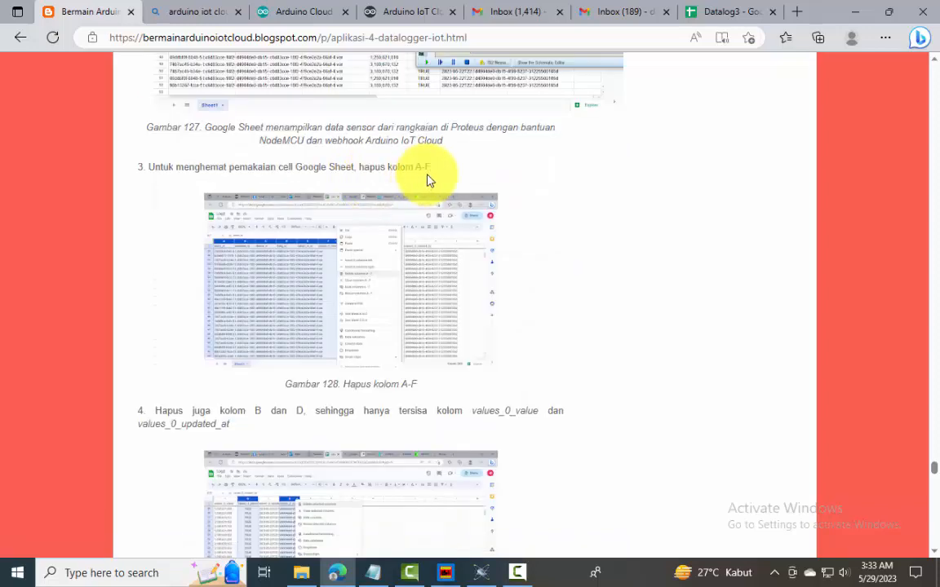
{"action": "left_click", "coordinate": [728, 12]}
{"action": "left_click_drag", "start_coordinate": [72, 176], "coordinate": [461, 174]}
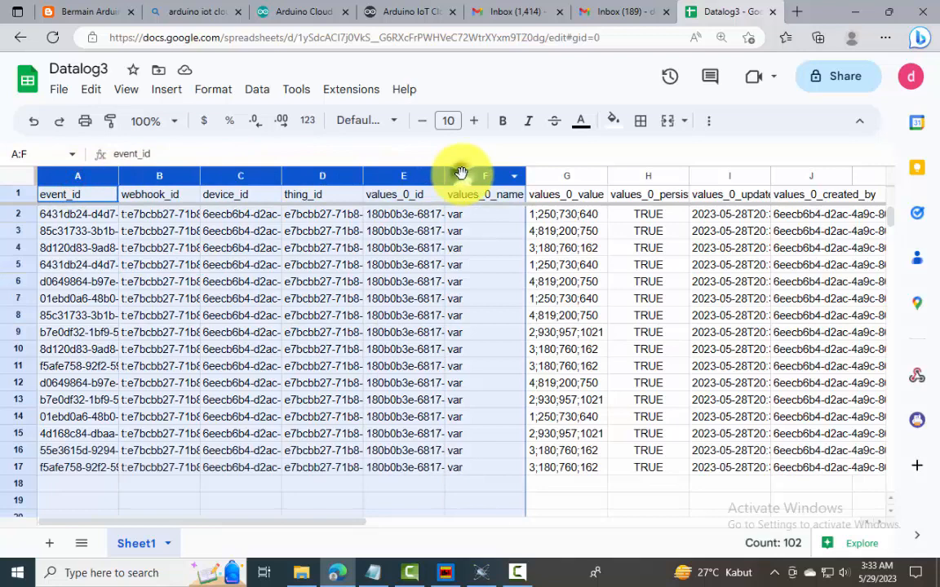
{"action": "right_click", "coordinate": [461, 174]}
{"action": "left_click", "coordinate": [488, 306]}
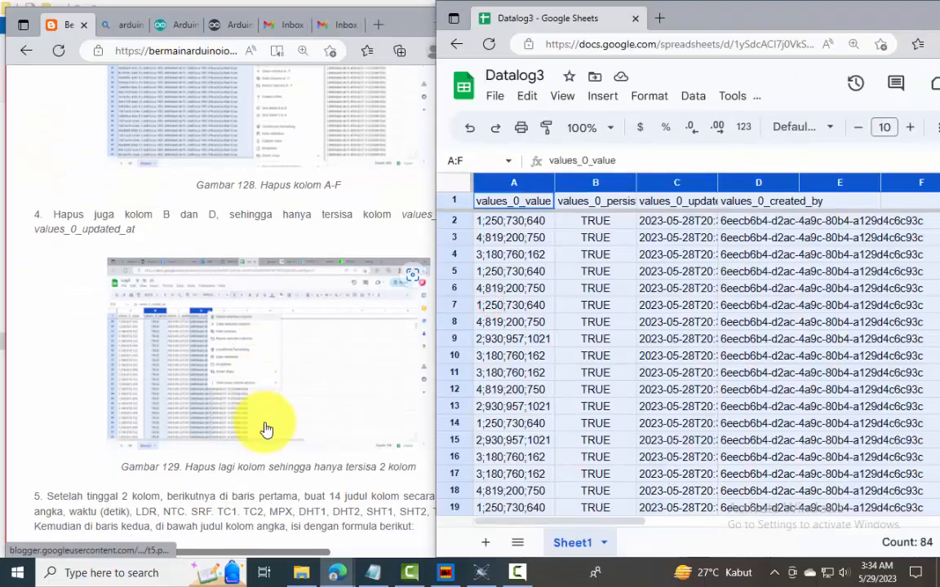
Delete the values_0_persist and values_0_created_by columns, keeping only values_0_value and values_0_updated_at
{"action": "right_click", "coordinate": [604, 182]}
{"action": "left_click", "coordinate": [701, 259]}
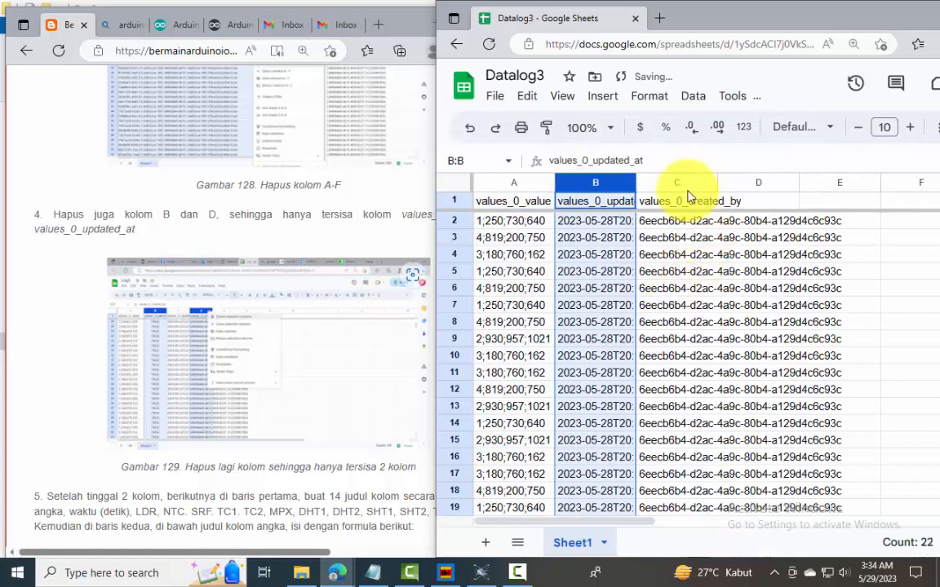
{"action": "left_click", "coordinate": [680, 182]}
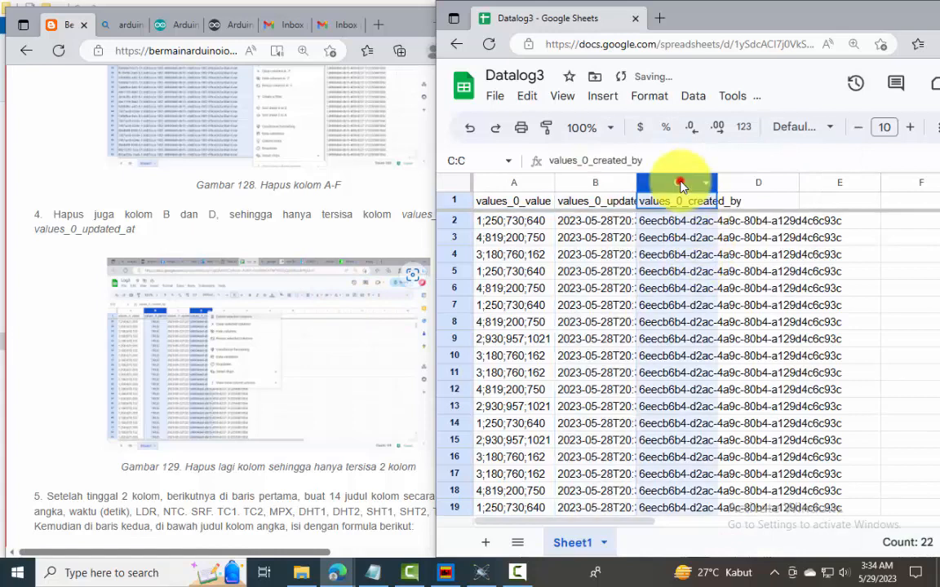
{"action": "right_click", "coordinate": [680, 185]}
{"action": "left_click", "coordinate": [705, 303]}
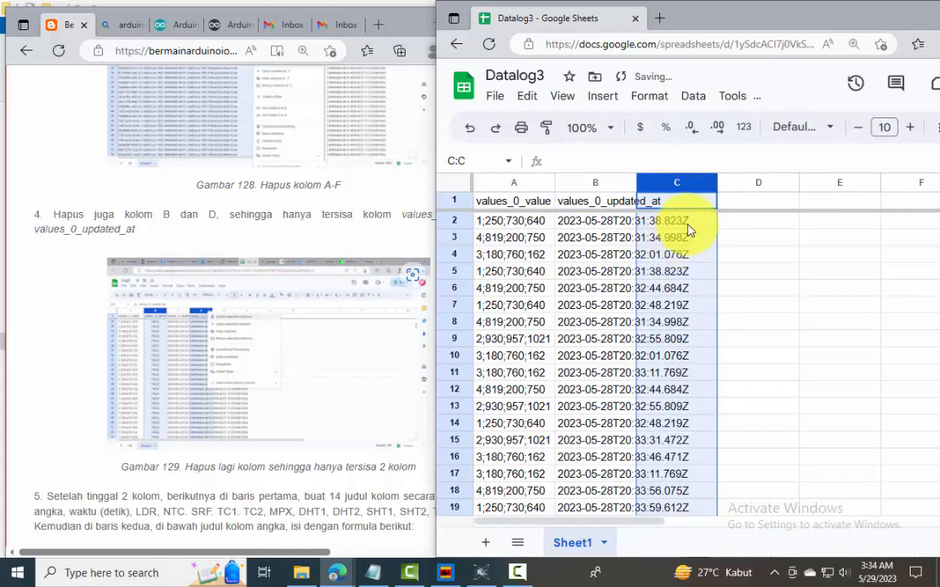
Auto-fit the widths of columns A and B to their contents
{"action": "left_click_drag", "start_coordinate": [514, 182], "coordinate": [604, 183]}
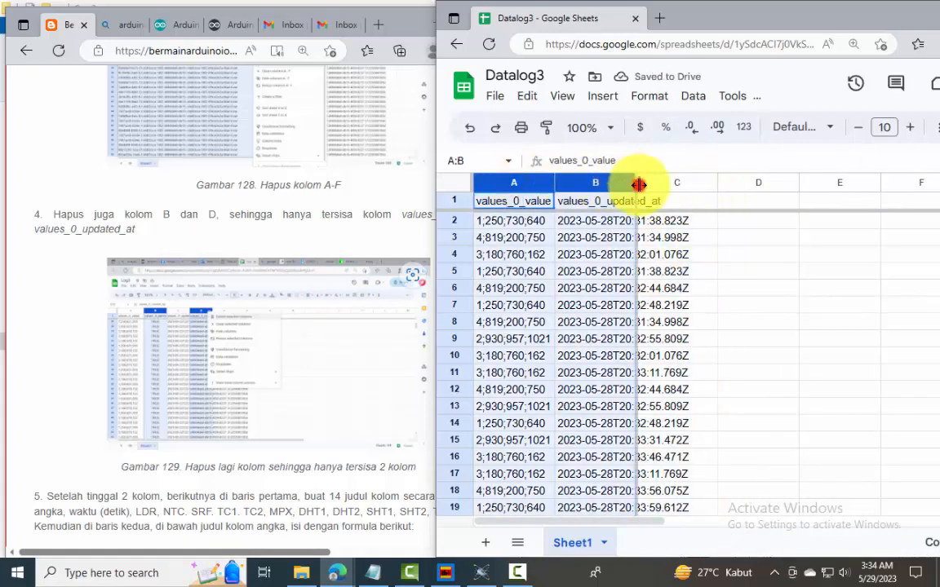
{"action": "double_click", "coordinate": [638, 184]}
{"action": "left_click", "coordinate": [529, 238]}
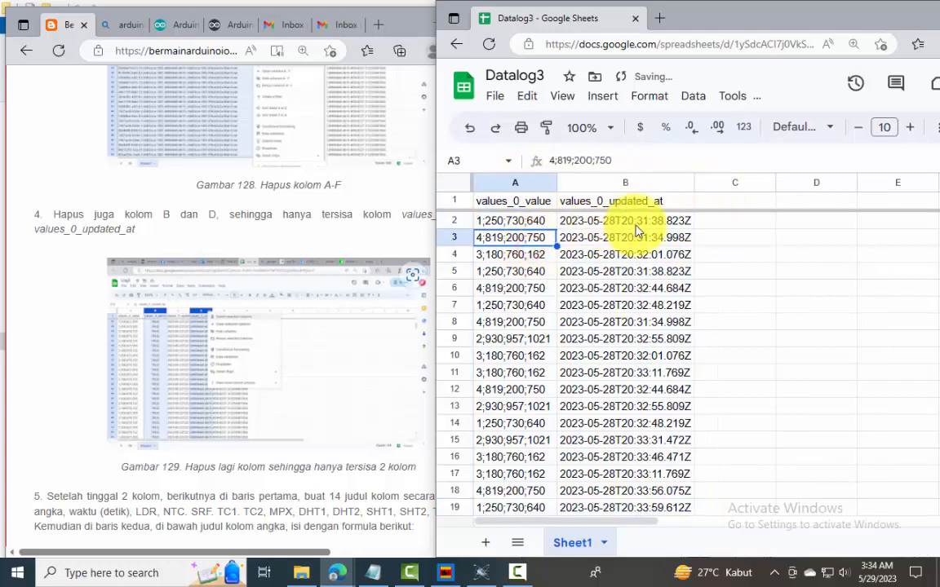
Head C1 "angka" and enter the guide's formula =ARRAYFORMULA(if(B2:B="","",VALUE(LEFT(B2:B,10)+MID(B2:B,12,12)))) in C2
{"action": "scroll", "coordinate": [335, 389], "scroll_direction": "down", "scroll_amount": 3}
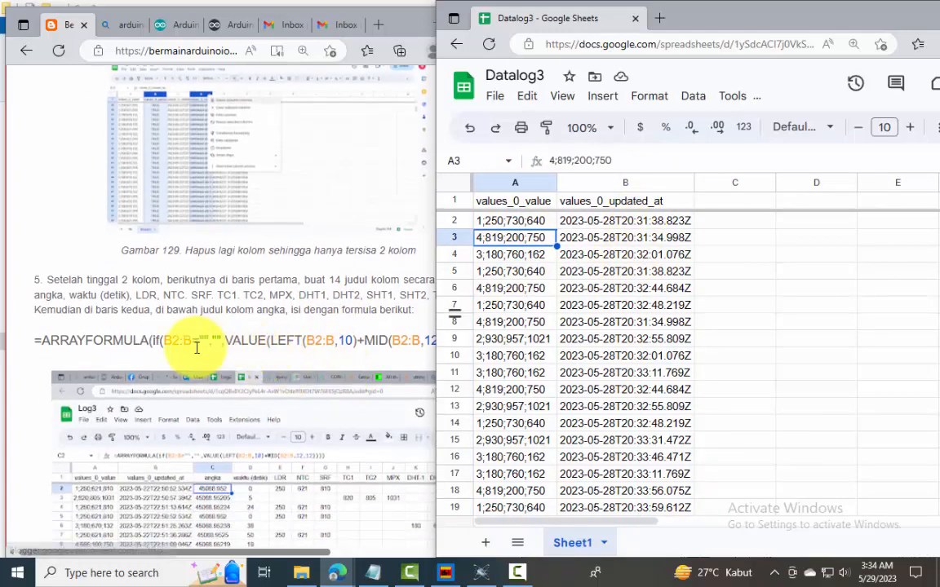
{"action": "left_click", "coordinate": [16, 340]}
{"action": "left_click_drag", "start_coordinate": [34, 340], "coordinate": [463, 342]}
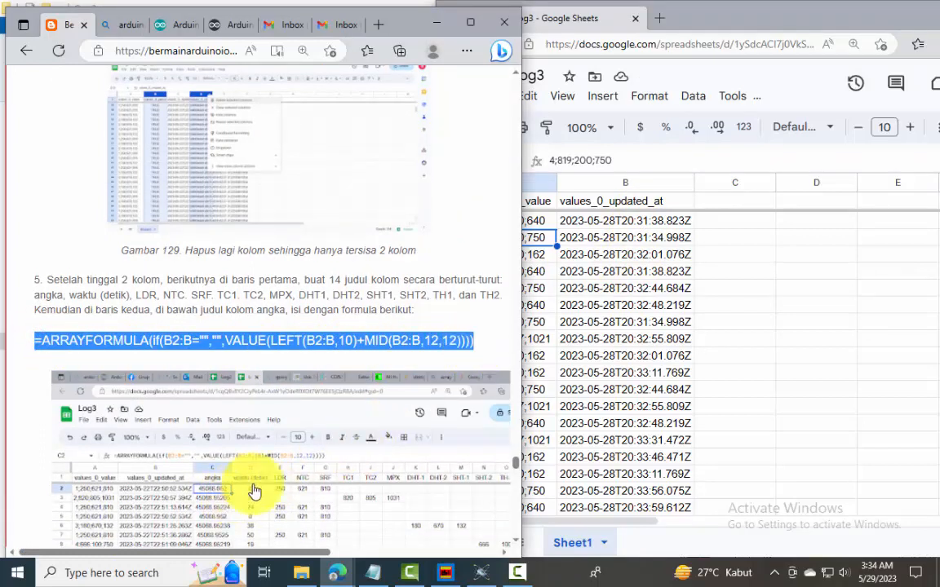
{"action": "left_click", "coordinate": [732, 203]}
{"action": "type", "text": "angka"}
{"action": "key", "text": "Return"}
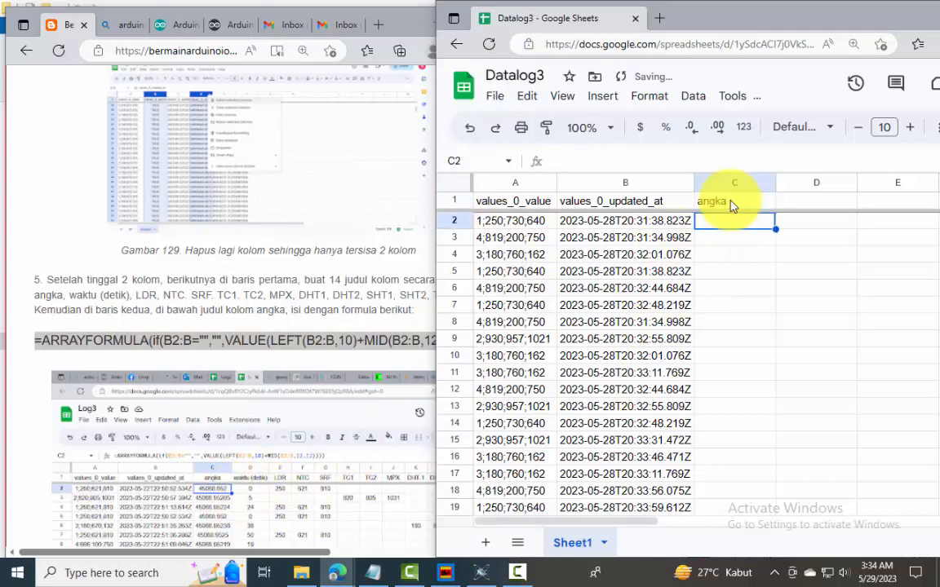
{"action": "key", "text": "ctrl+v"}
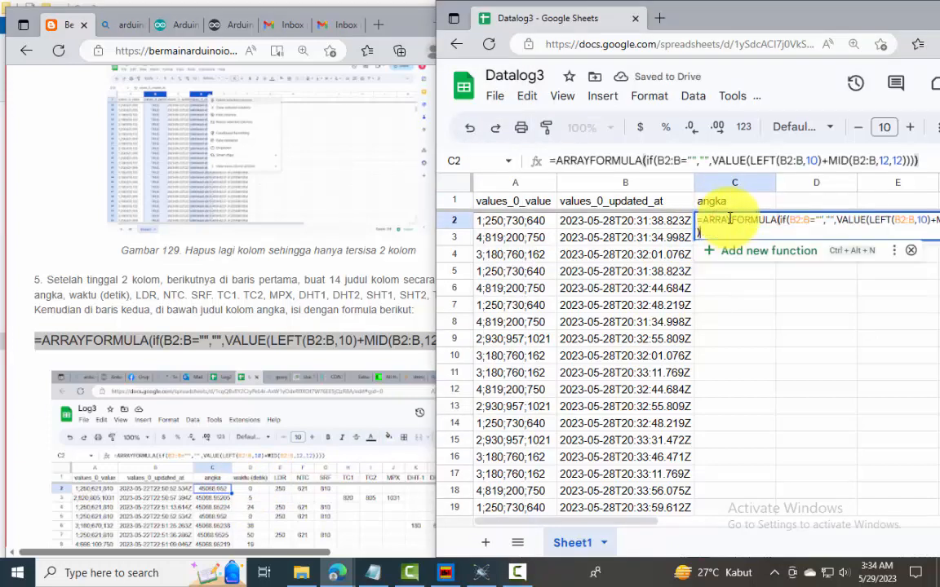
{"action": "key", "text": "Return"}
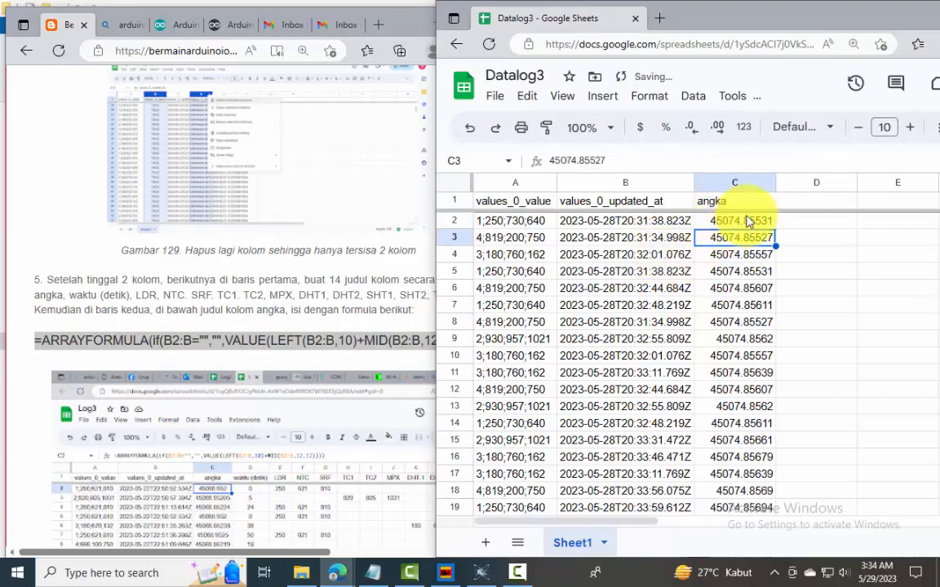
Format the angka column as Date time, widen it, and compare it with the values_0_updated_at column
{"action": "scroll", "coordinate": [277, 441], "scroll_direction": "down", "scroll_amount": 5}
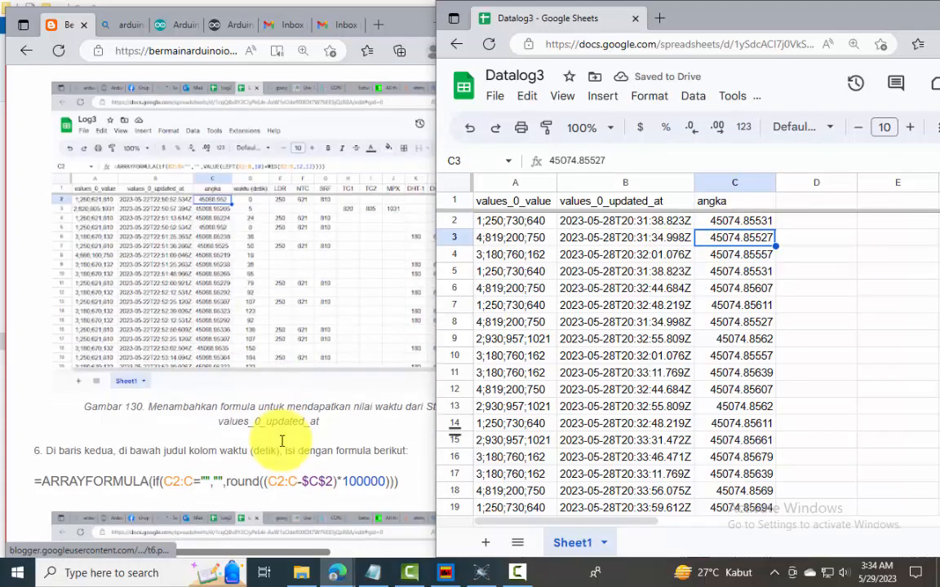
{"action": "scroll", "coordinate": [282, 441], "scroll_direction": "down", "scroll_amount": 3}
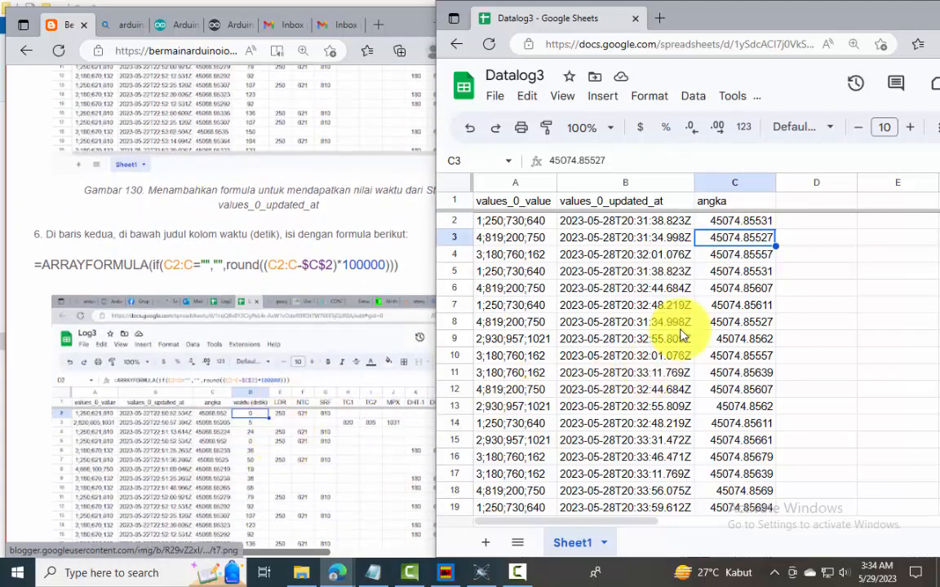
{"action": "left_click", "coordinate": [724, 180]}
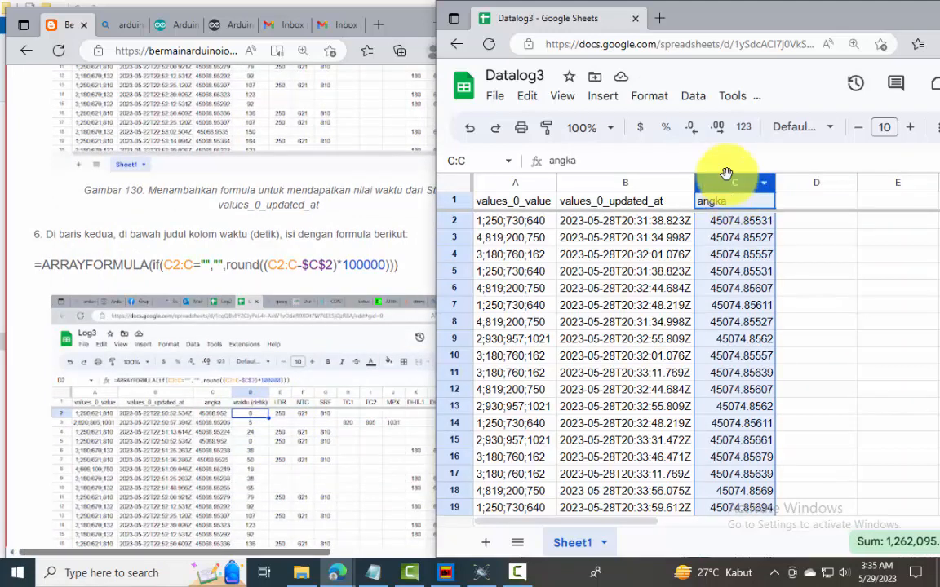
{"action": "left_click", "coordinate": [653, 99]}
{"action": "mouse_move", "coordinate": [683, 180]}
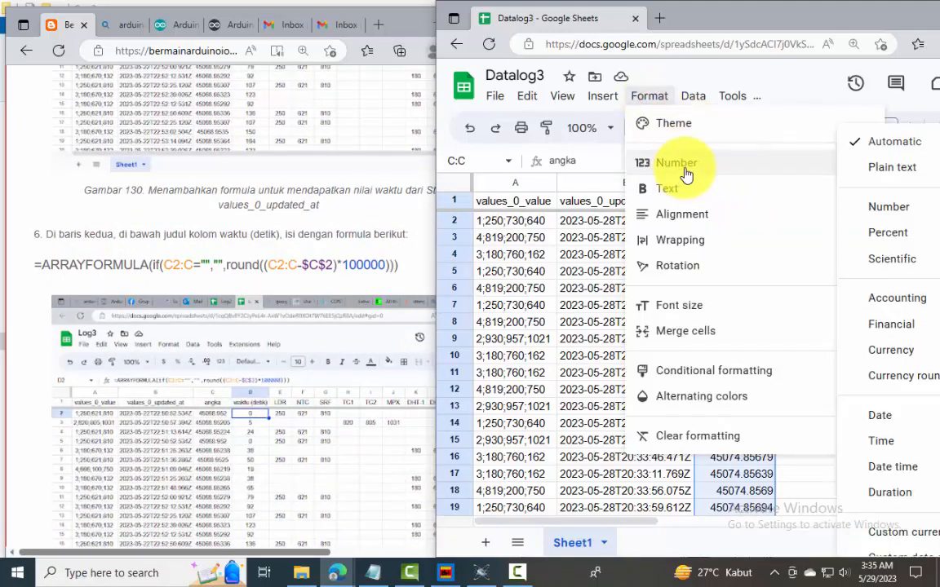
{"action": "left_click", "coordinate": [885, 466]}
{"action": "left_click_drag", "start_coordinate": [775, 180], "coordinate": [806, 180]}
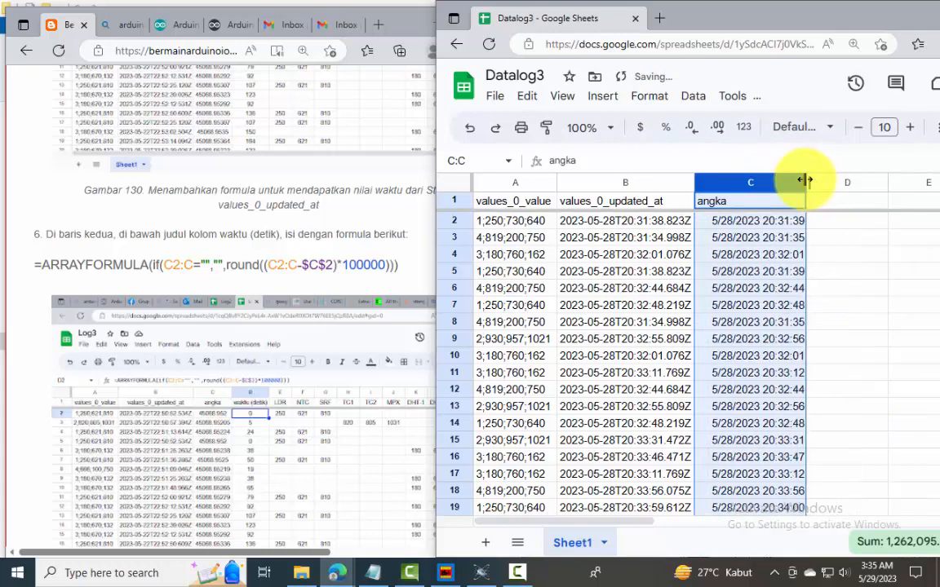
{"action": "left_click", "coordinate": [619, 181]}
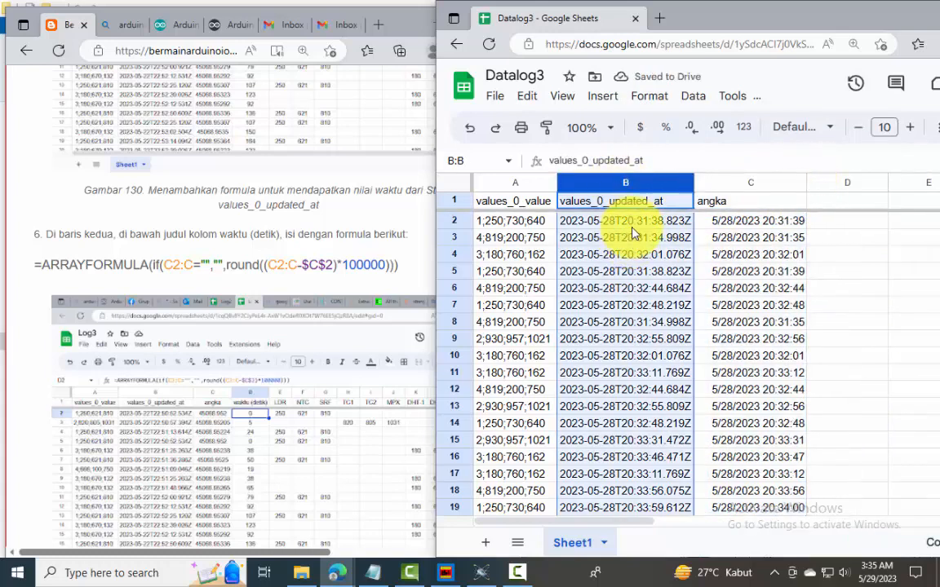
{"action": "left_click", "coordinate": [730, 183]}
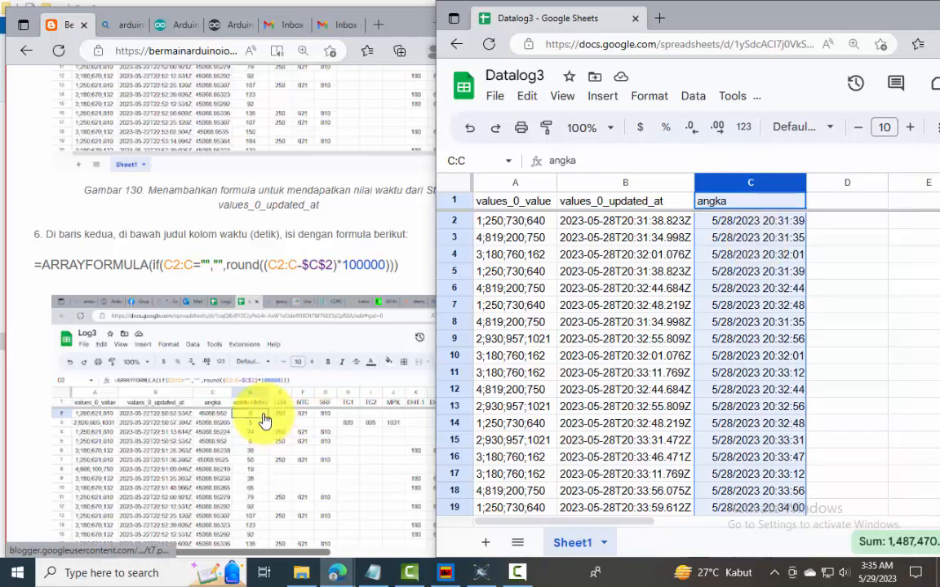
Head D1 "waktu (detik)" and enter the guide's formula =ARRAYFORMULA(if(C2:C="","",round((C2:C-$C$2)*100000))) in D2
{"action": "left_click", "coordinate": [846, 209]}
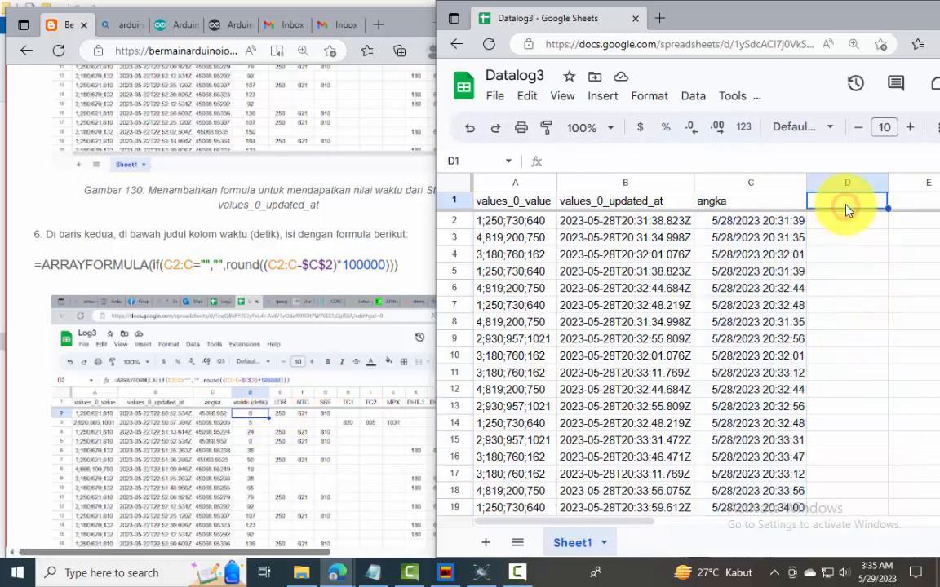
{"action": "type", "text": "waktu (detik)"}
{"action": "key", "text": "Return"}
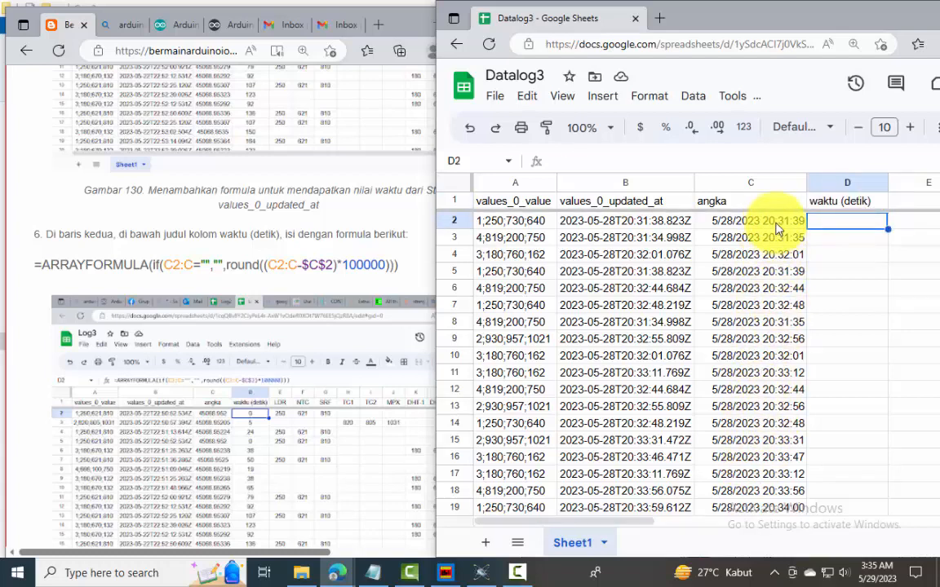
{"action": "left_click", "coordinate": [414, 267]}
{"action": "left_click_drag", "start_coordinate": [410, 263], "coordinate": [23, 276]}
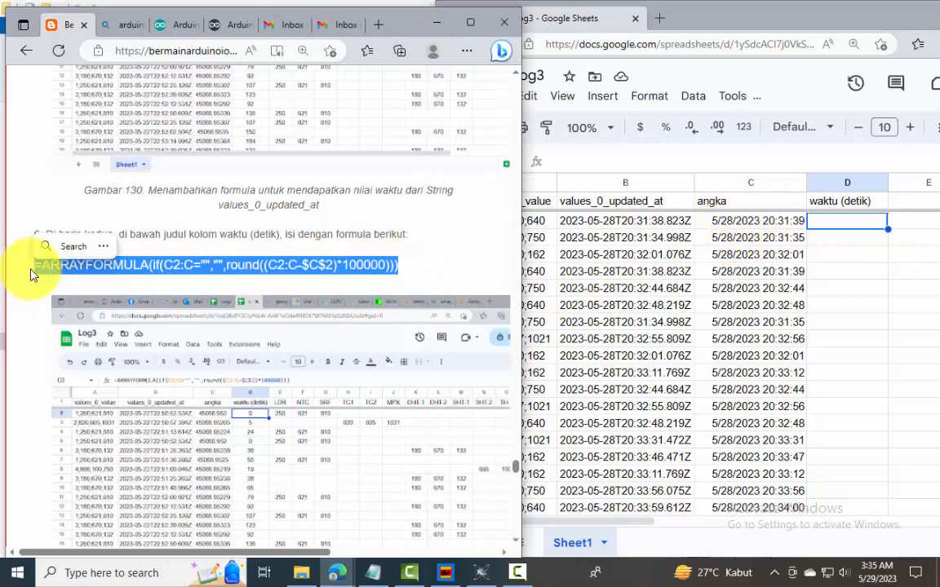
{"action": "key", "text": "ctrl+c"}
{"action": "left_click", "coordinate": [854, 218]}
{"action": "key", "text": "ctrl+v"}
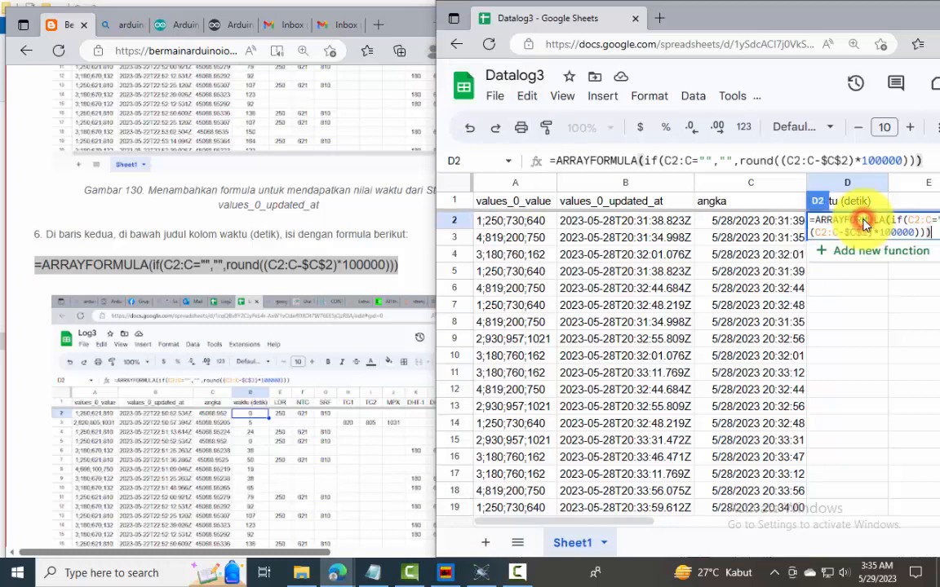
{"action": "key", "text": "Return"}
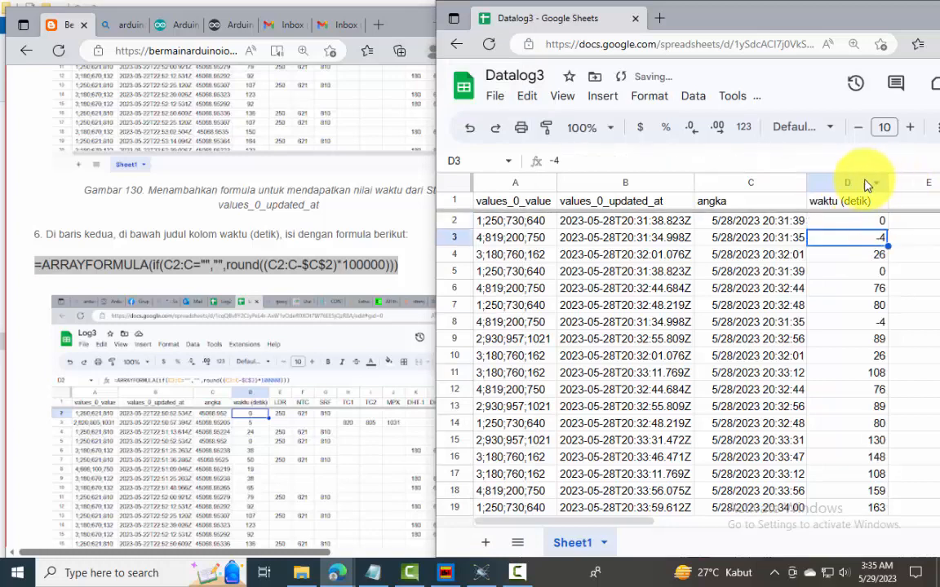
Centre-align the contents of the waktu (detik) column D
{"action": "left_click", "coordinate": [858, 183]}
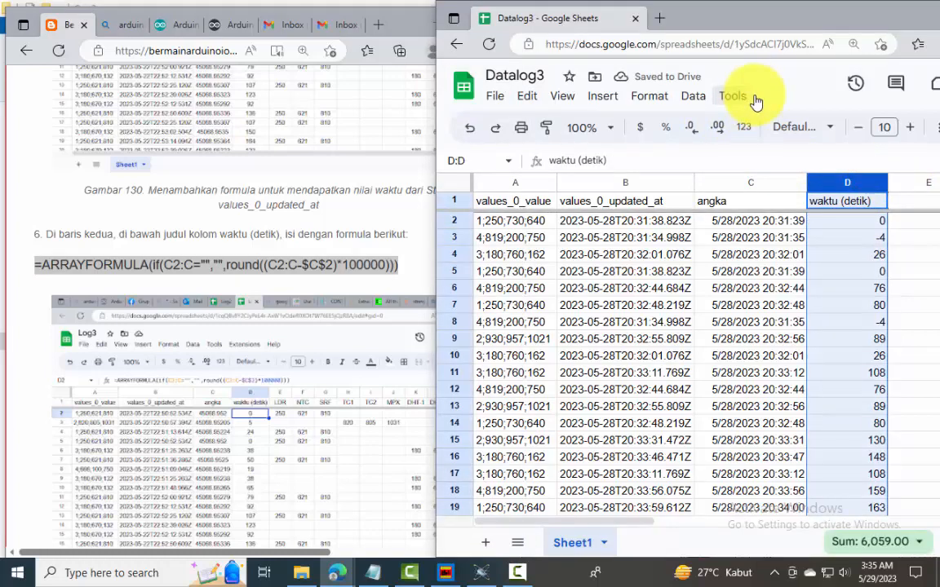
{"action": "left_click", "coordinate": [649, 95]}
{"action": "mouse_move", "coordinate": [699, 217]}
{"action": "left_click", "coordinate": [879, 245]}
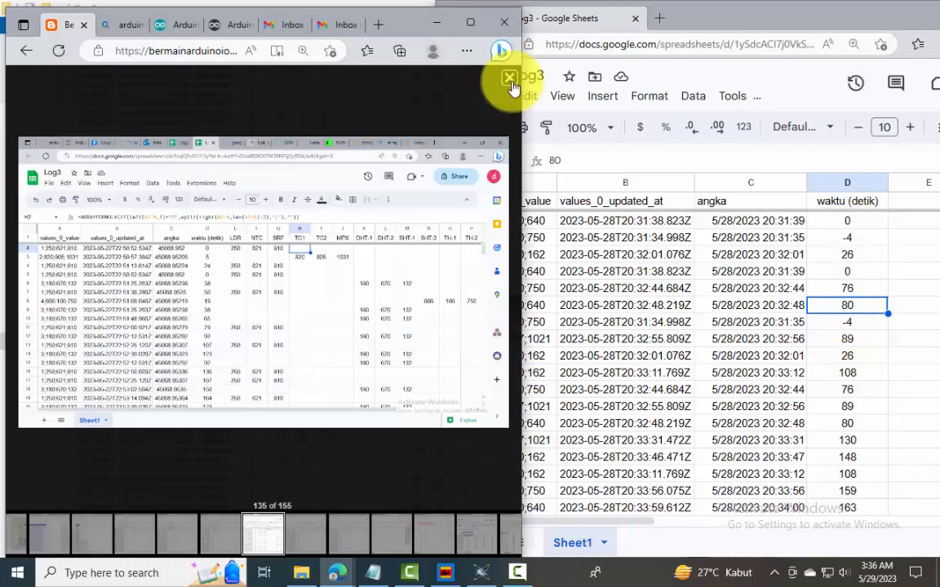
Head columns E to P with the guide's sensor names LDR, NTC, SRF, TC1, TC2, MPX, DHT-1, DHT-2, SHT-1, SHT-2, TH-1 and TH-2
{"action": "left_click", "coordinate": [511, 81]}
{"action": "scroll", "coordinate": [339, 354], "scroll_direction": "down", "scroll_amount": 2}
{"action": "scroll", "coordinate": [339, 356], "scroll_direction": "up", "scroll_amount": 2}
{"action": "scroll", "coordinate": [339, 355], "scroll_direction": "down", "scroll_amount": 4}
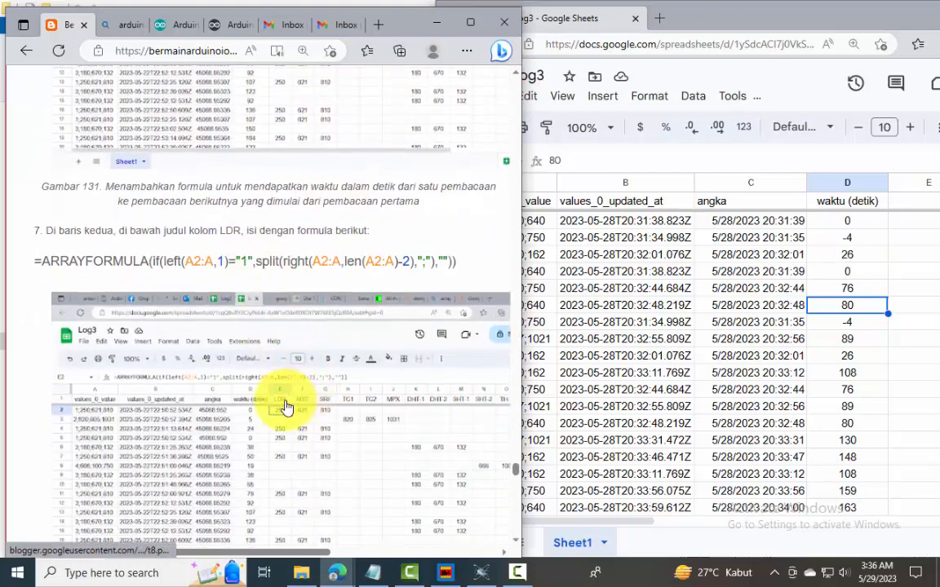
{"action": "left_click_drag", "start_coordinate": [310, 554], "coordinate": [396, 554]}
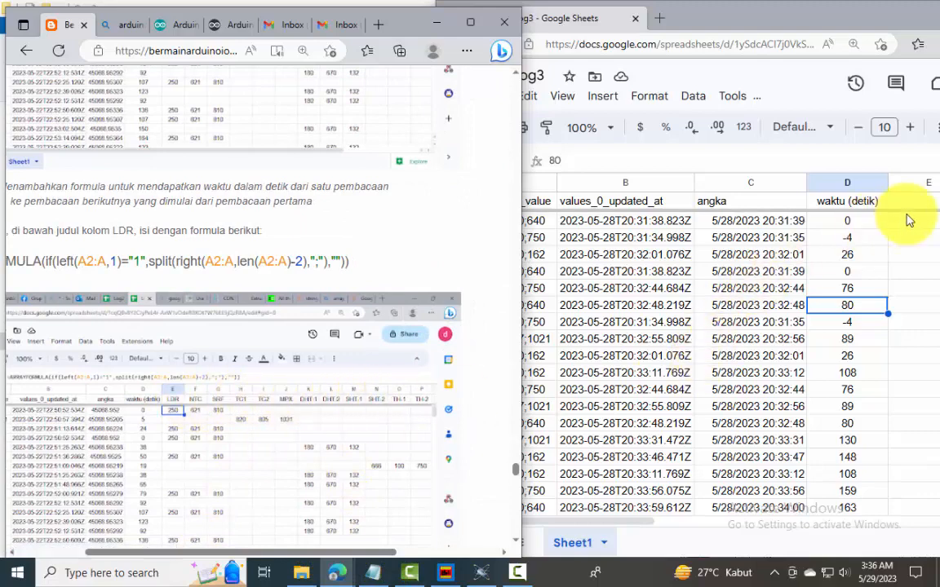
{"action": "left_click", "coordinate": [789, 163]}
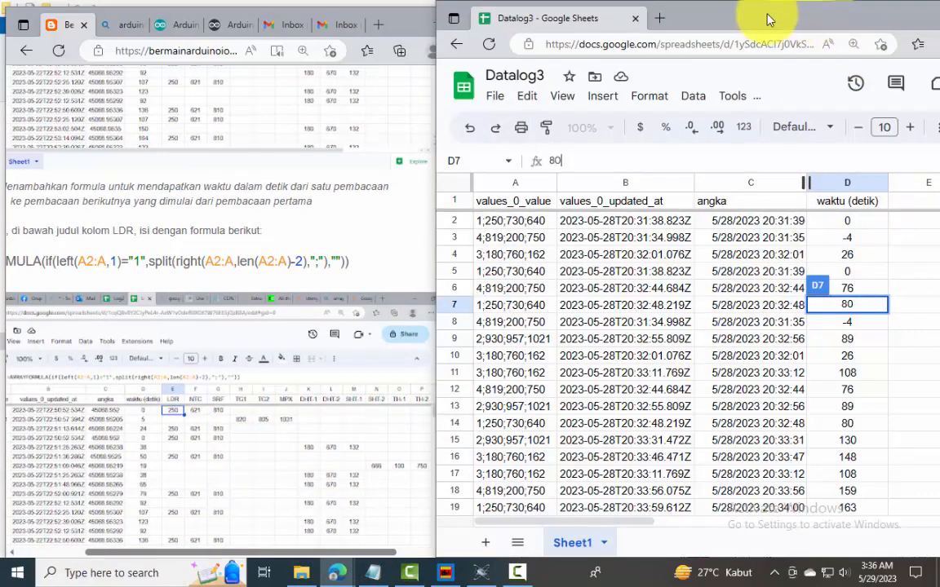
{"action": "left_click_drag", "start_coordinate": [754, 20], "coordinate": [716, 18]}
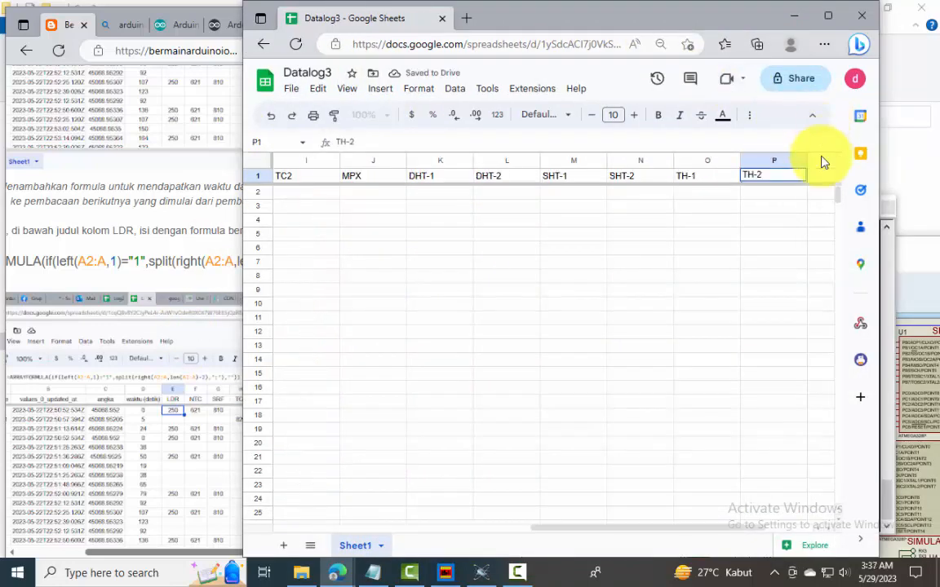
{"action": "left_click", "coordinate": [795, 205]}
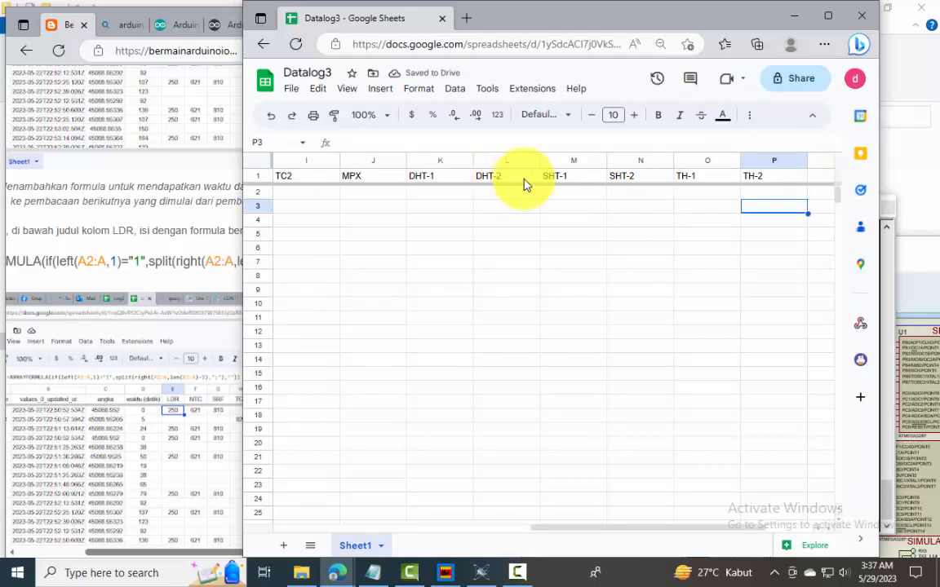
{"action": "left_click", "coordinate": [438, 178]}
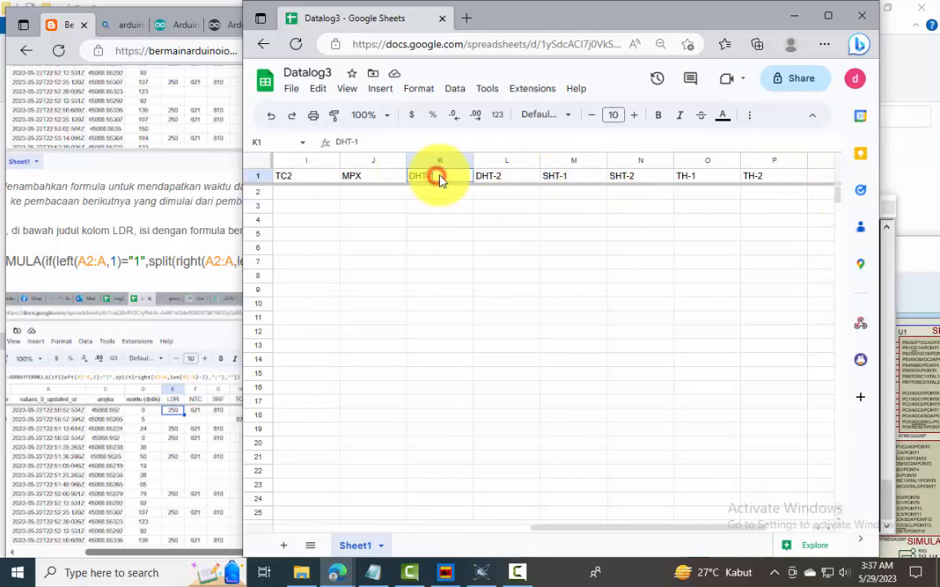
{"action": "left_click_drag", "start_coordinate": [509, 185], "coordinate": [779, 185]}
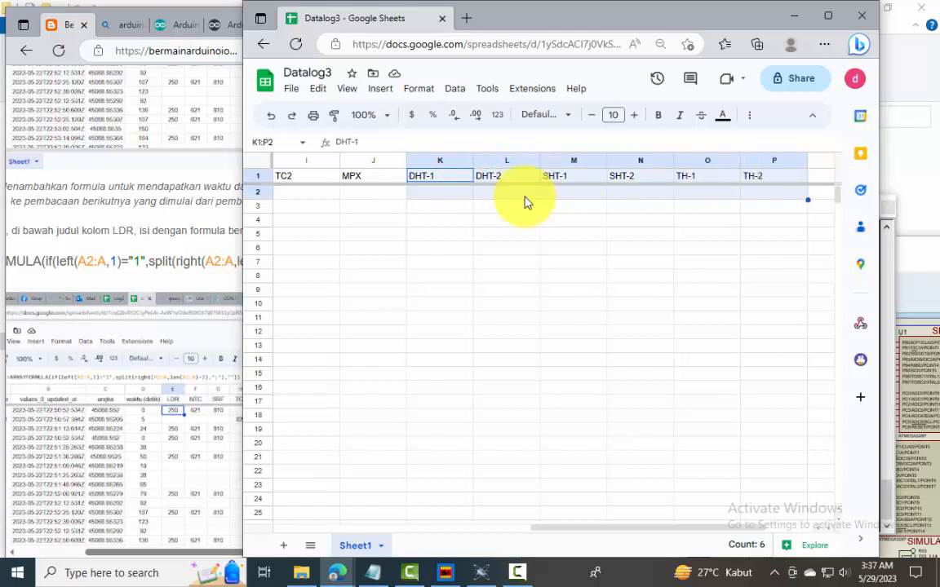
{"action": "left_click", "coordinate": [500, 205]}
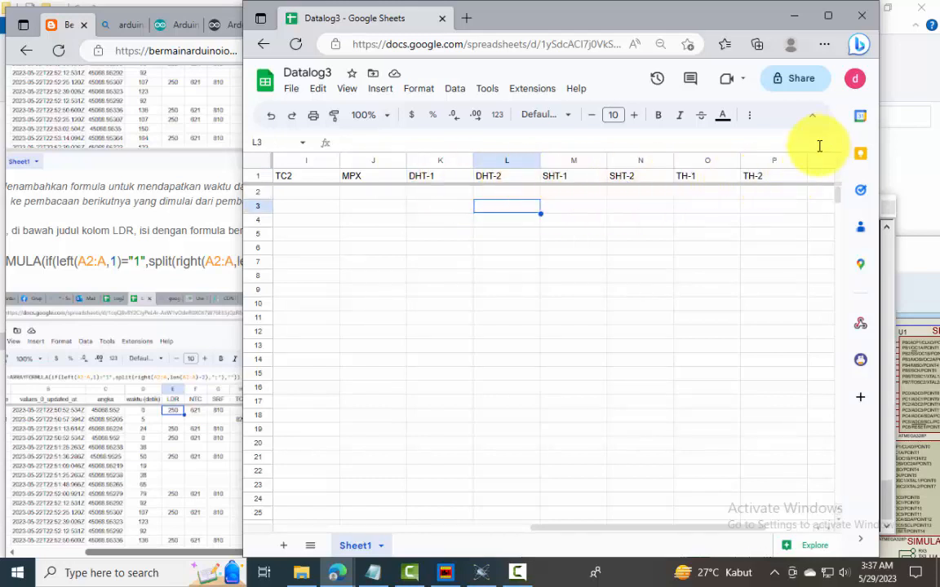
Copy the guide's group 1 formula =ARRAYFORMULA(if(left(A2:A,1)="1",split(right(A2:A,len(A2:A)-2),";"),"")) into E2 under LDR
{"action": "left_click_drag", "start_coordinate": [594, 29], "coordinate": [739, 26]}
{"action": "left_click", "coordinate": [523, 198]}
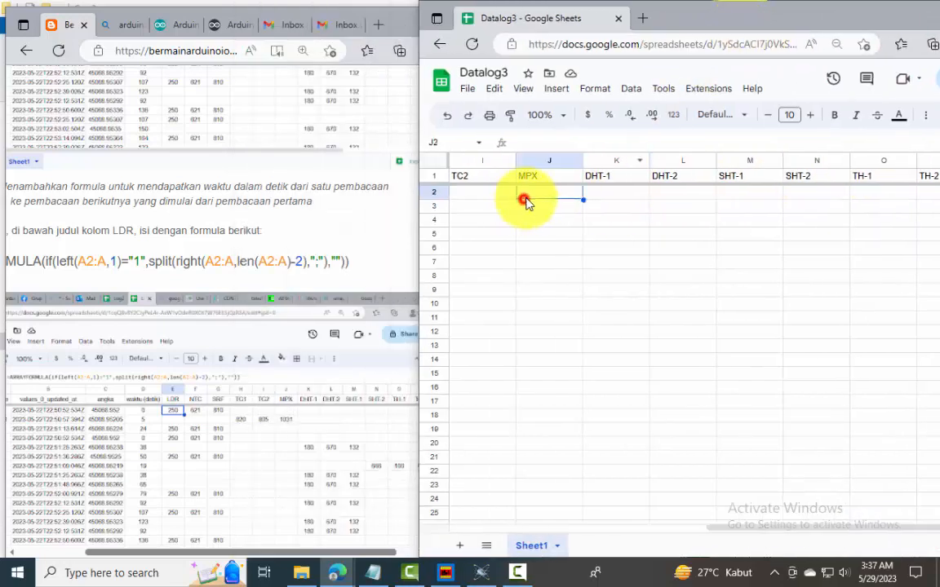
{"action": "key", "text": "Home"}
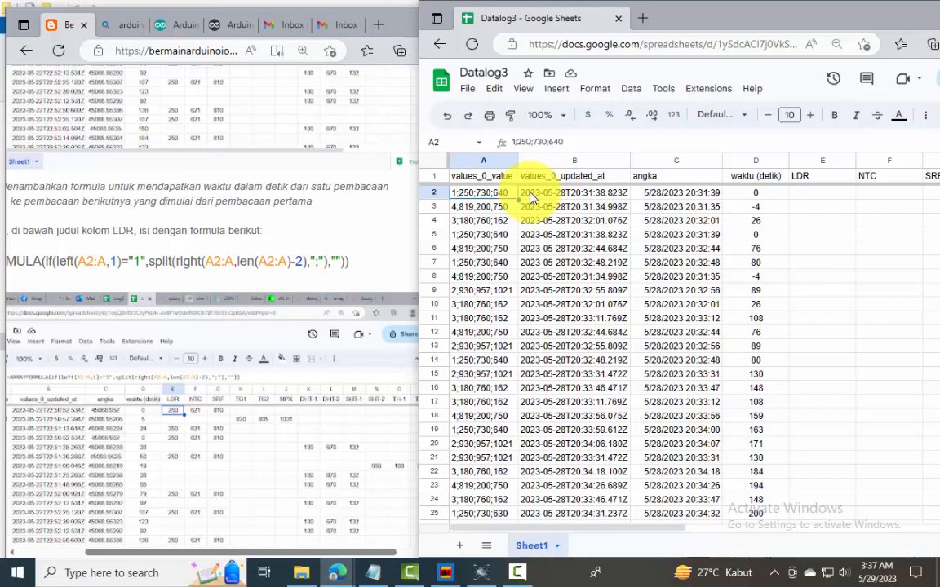
{"action": "key", "text": "Right"}
{"action": "key", "text": "Right"}
{"action": "key", "text": "Right"}
{"action": "key", "text": "Right"}
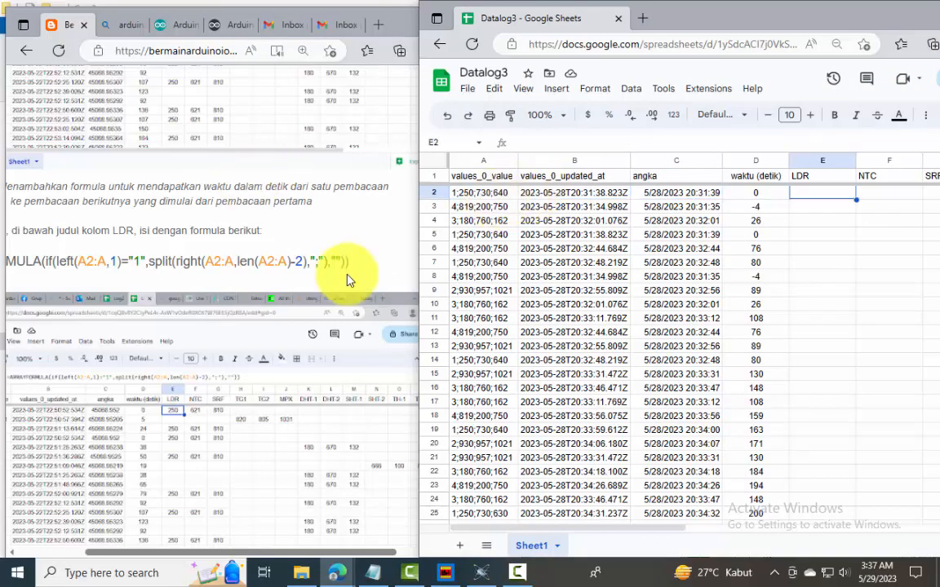
{"action": "left_click", "coordinate": [367, 272]}
{"action": "left_click_drag", "start_coordinate": [355, 270], "coordinate": [33, 259]}
{"action": "left_click", "coordinate": [832, 197]}
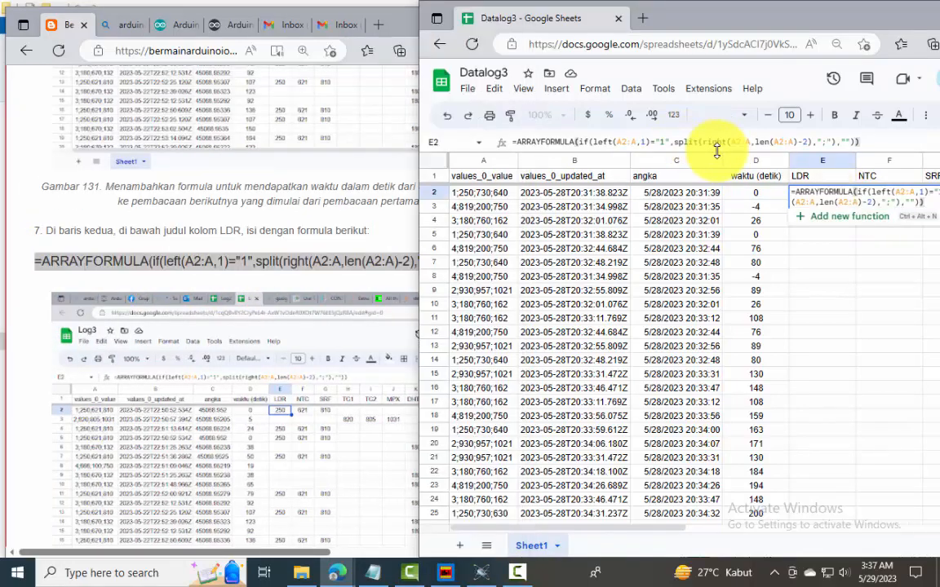
{"action": "key", "text": "Return"}
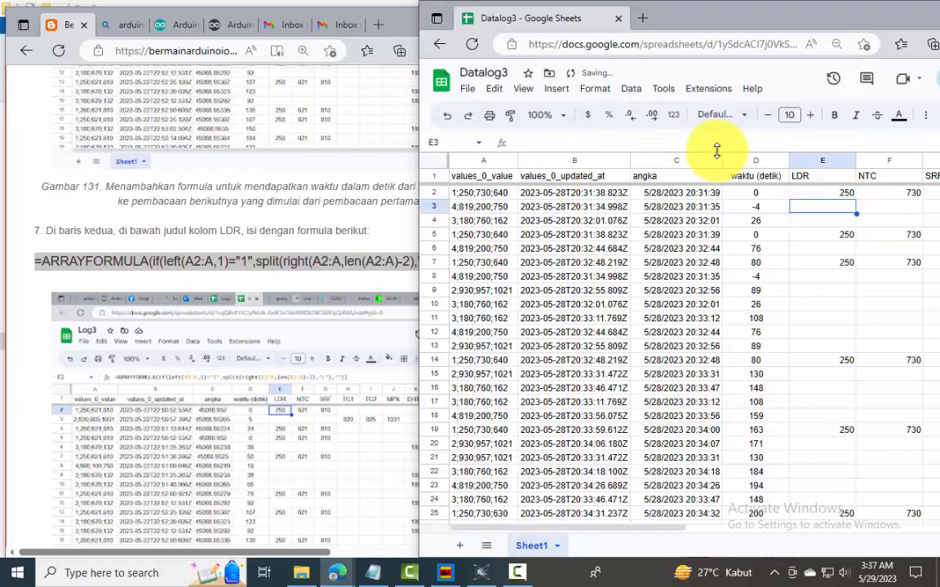
Copy the guide's group 2 formula =ARRAYFORMULA(if(left(A2:A,1)="2",split(right(A2:A,len(A2:A)-2),";"),"")) into H2 under TC1
{"action": "left_click_drag", "start_coordinate": [768, 23], "coordinate": [687, 17]}
{"action": "left_click", "coordinate": [865, 181]}
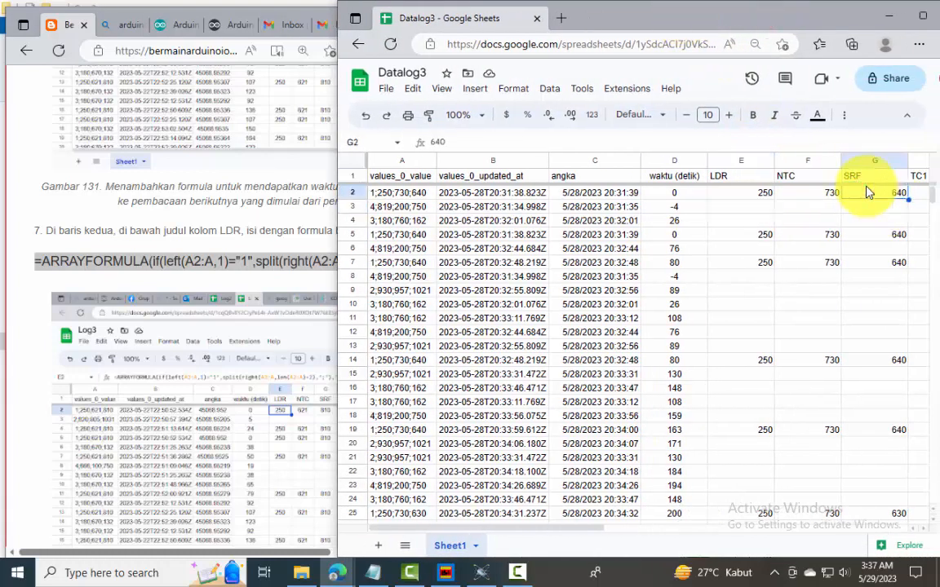
{"action": "key", "text": "Right"}
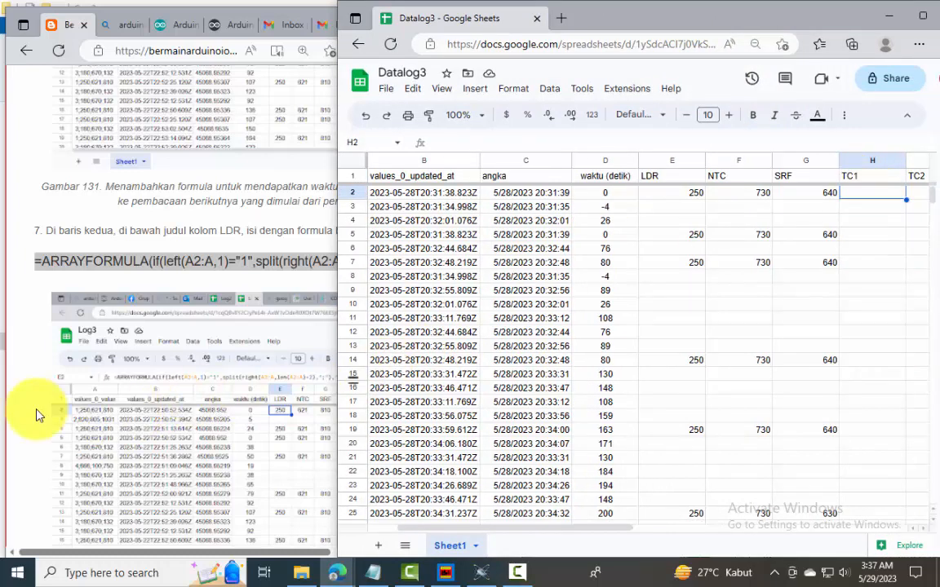
{"action": "left_click", "coordinate": [32, 368]}
{"action": "scroll", "coordinate": [82, 420], "scroll_direction": "down", "scroll_amount": 3}
{"action": "scroll", "coordinate": [444, 353], "scroll_direction": "down", "scroll_amount": 4}
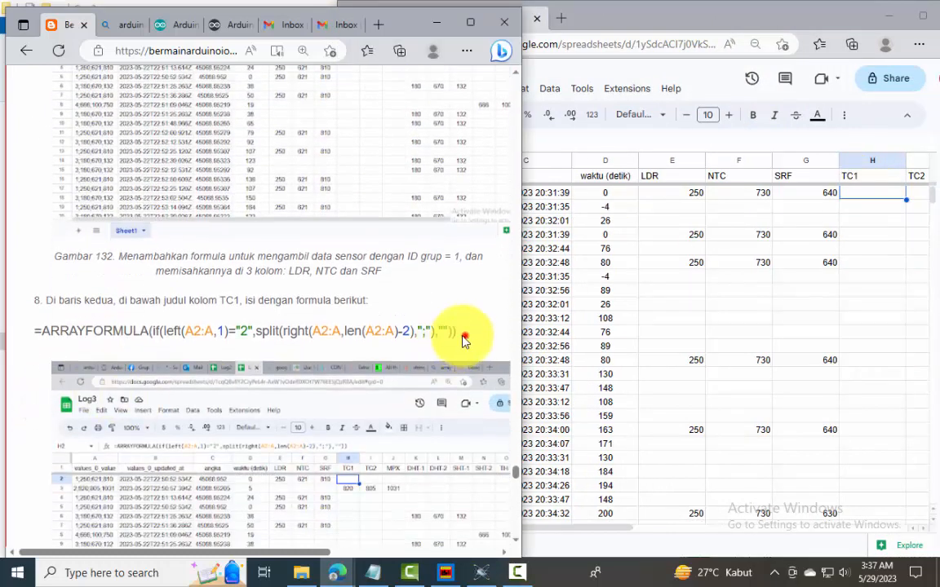
{"action": "left_click_drag", "start_coordinate": [463, 340], "coordinate": [32, 331]}
{"action": "left_click", "coordinate": [867, 198]}
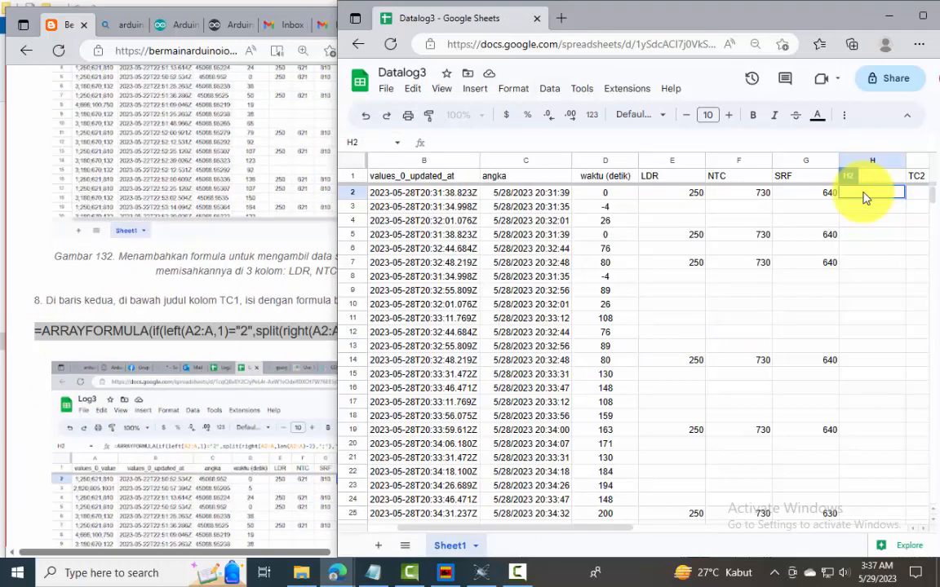
{"action": "type", "text": "=ARRAYFORMULA(if(left(A2:A,1)=\"2\",split(right(A2:A,len(A2:A)-2),\";\"),\"\"))"}
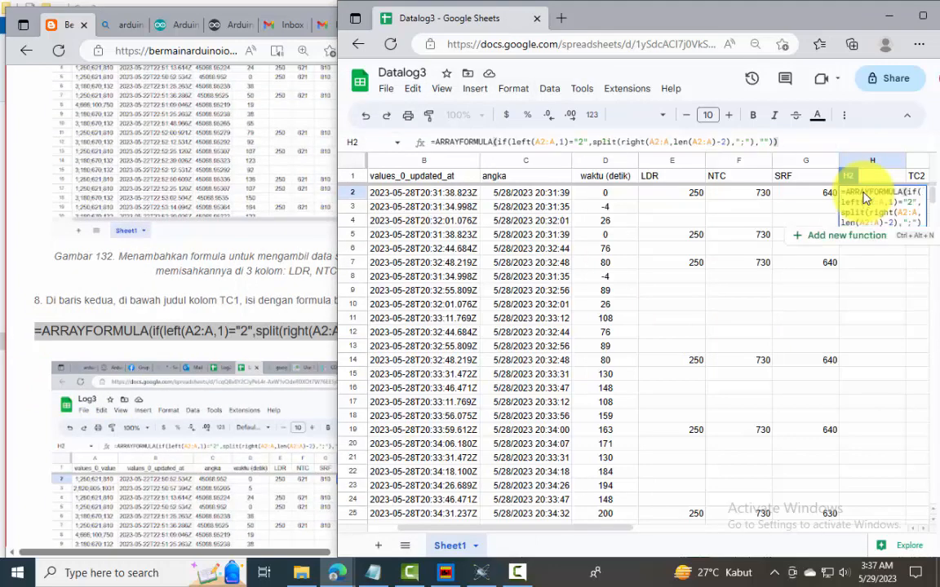
{"action": "key", "text": "Return"}
Copy the guide's group 3 formula =ARRAYFORMULA(if(left(A2:A,1)="3",split(right(A2:A,len(A2:A)-2),";"),"")) into K2 under DHT-1
{"action": "key", "text": "Right"}
{"action": "key", "text": "Right"}
{"action": "key", "text": "Right"}
{"action": "key", "text": "Right"}
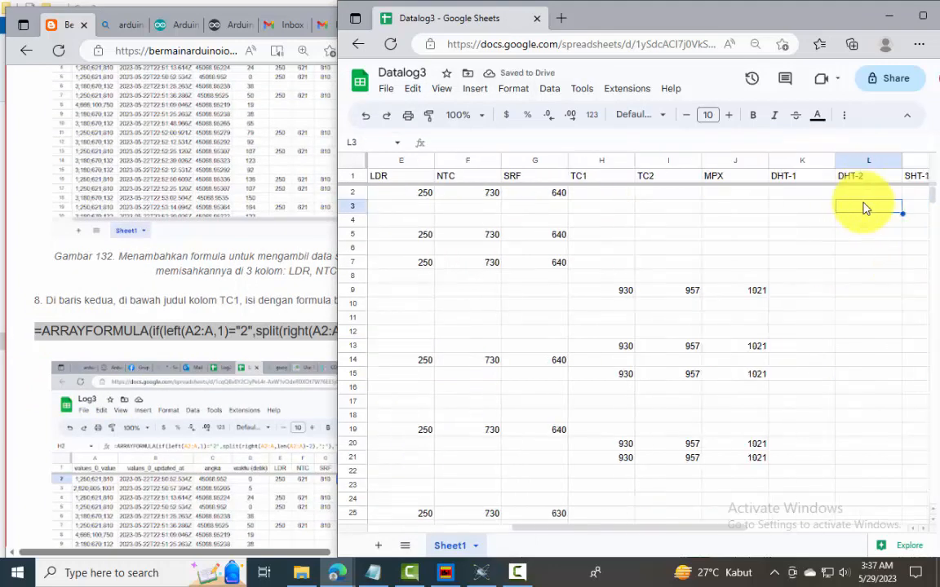
{"action": "left_click", "coordinate": [33, 402]}
{"action": "scroll", "coordinate": [94, 399], "scroll_direction": "down", "scroll_amount": 3}
{"action": "left_click_drag", "start_coordinate": [455, 399], "coordinate": [34, 399]}
{"action": "key", "text": "ctrl+c"}
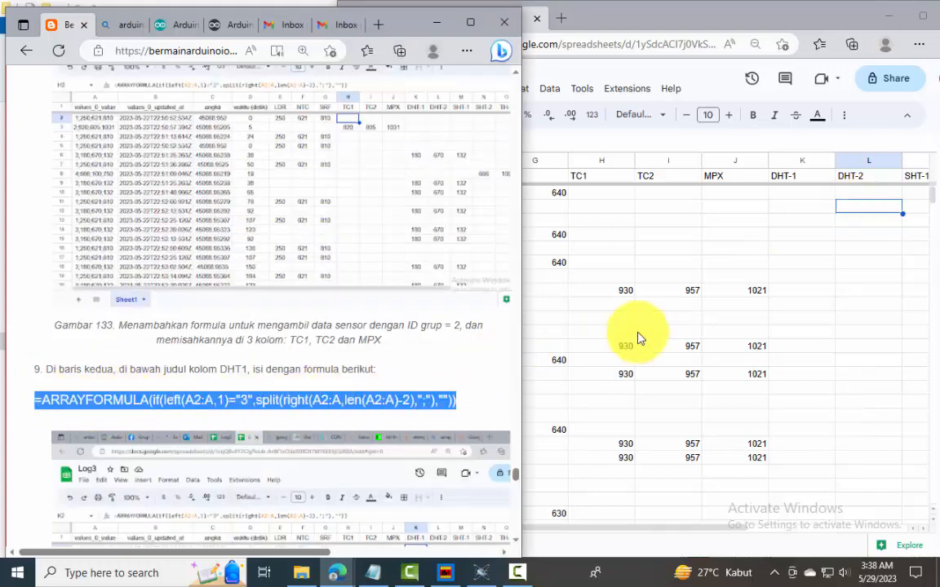
{"action": "left_click", "coordinate": [807, 196]}
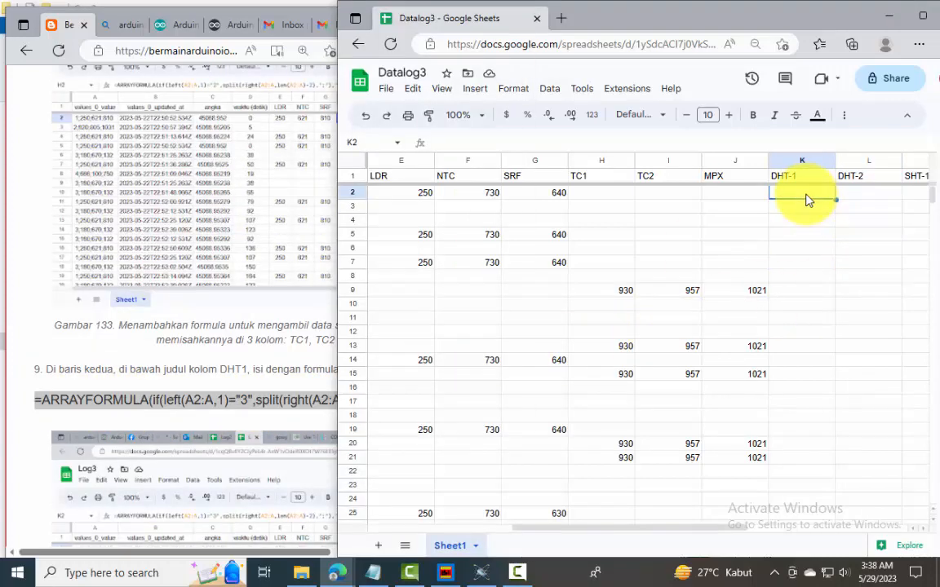
{"action": "key", "text": "ctrl+v"}
{"action": "key", "text": "Return"}
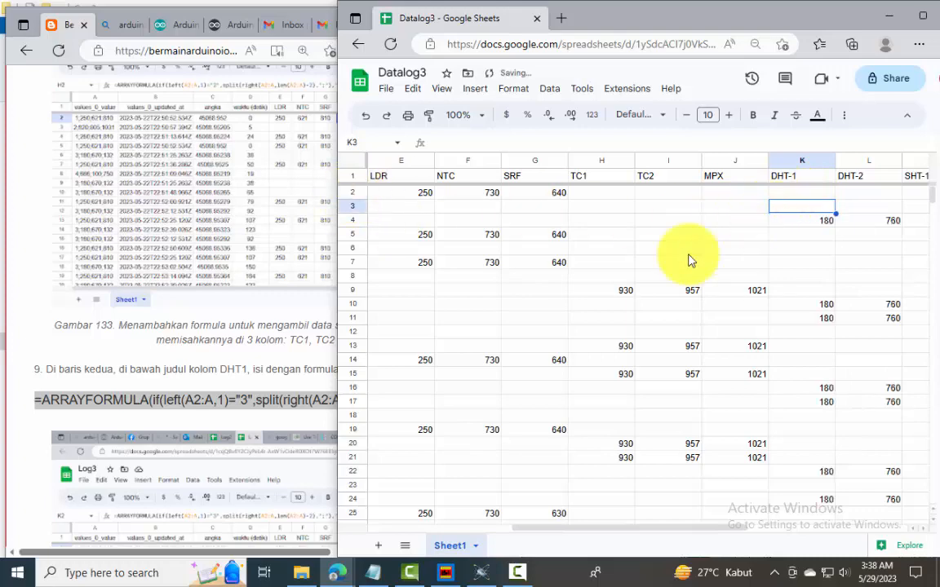
Copy the guide's group 4 formula =ARRAYFORMULA(if(left(A2:A,1)="4",split(right(A2:A,len(A2:A)-2),";"),"")) into N2 under SHT-2
{"action": "scroll", "coordinate": [42, 430], "scroll_direction": "down", "scroll_amount": 2}
{"action": "left_click", "coordinate": [21, 438]}
{"action": "scroll", "coordinate": [20, 438], "scroll_direction": "down", "scroll_amount": 5}
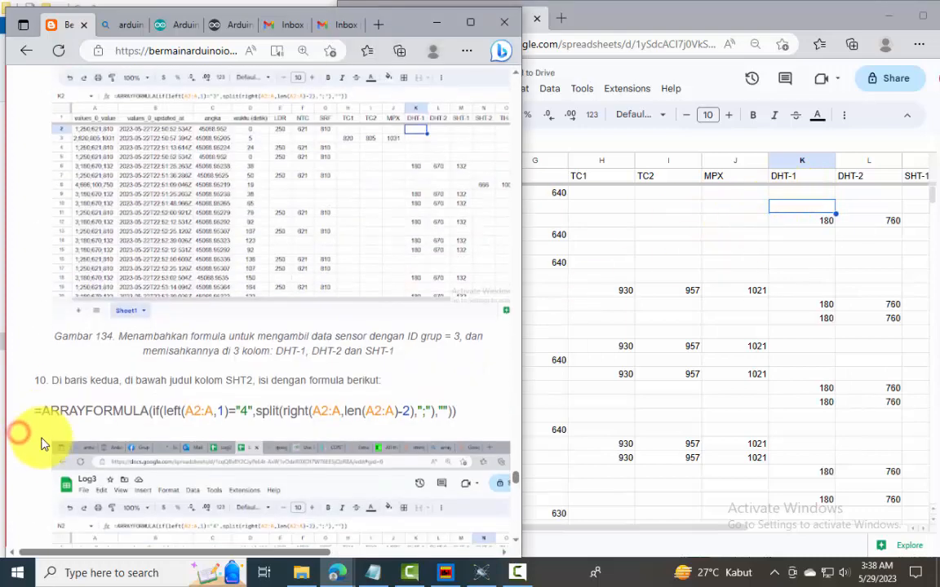
{"action": "left_click_drag", "start_coordinate": [457, 398], "coordinate": [37, 399]}
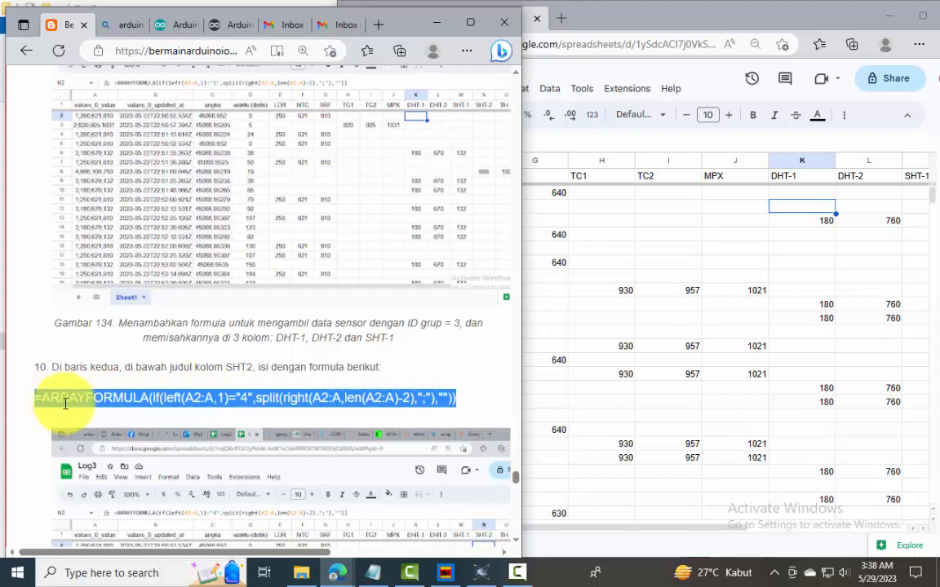
{"action": "left_click", "coordinate": [874, 198]}
{"action": "scroll", "coordinate": [874, 198], "scroll_direction": "right", "scroll_amount": 2}
{"action": "left_click", "coordinate": [870, 193]}
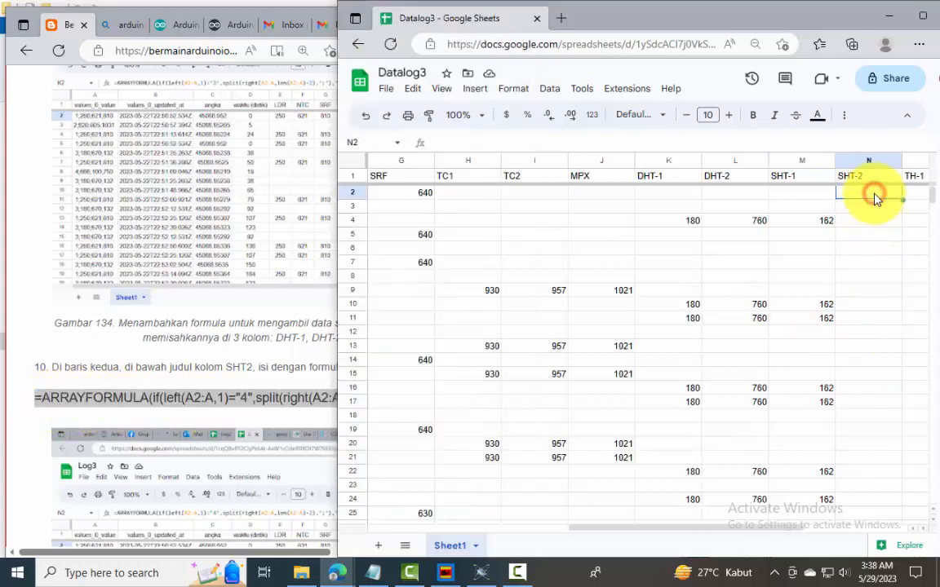
{"action": "key", "text": "ctrl+v"}
{"action": "key", "text": "Return"}
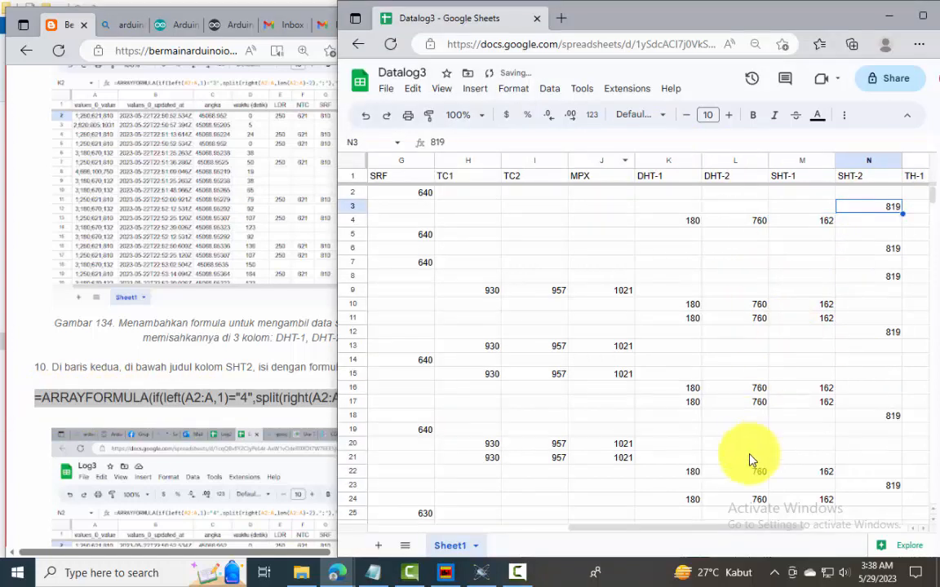
{"action": "left_click_drag", "start_coordinate": [732, 531], "coordinate": [903, 541]}
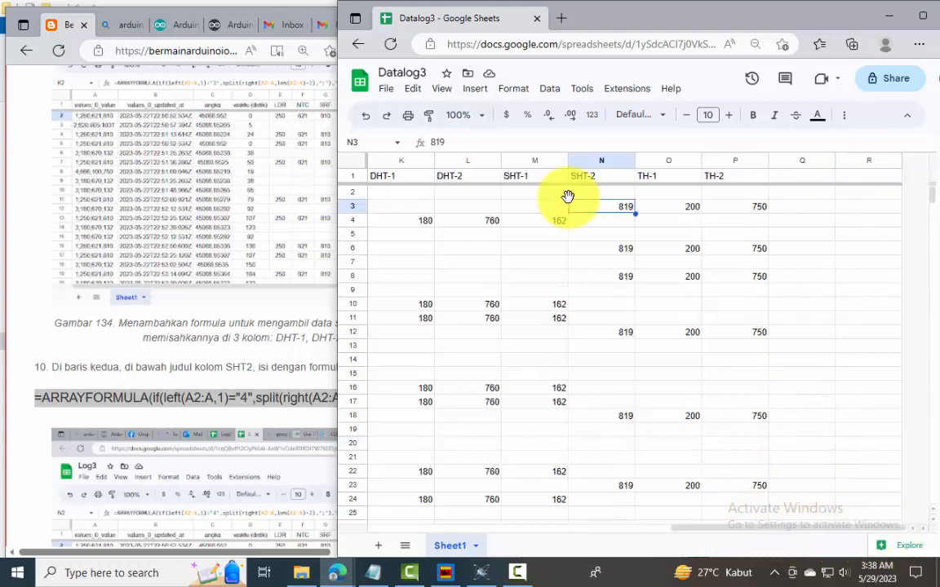
Following the guide's step 11, paste the sensor headings LDR to TH-2 transposed into column Q from Q2 down
{"action": "left_click", "coordinate": [43, 443]}
{"action": "scroll", "coordinate": [49, 440], "scroll_direction": "down", "scroll_amount": 7}
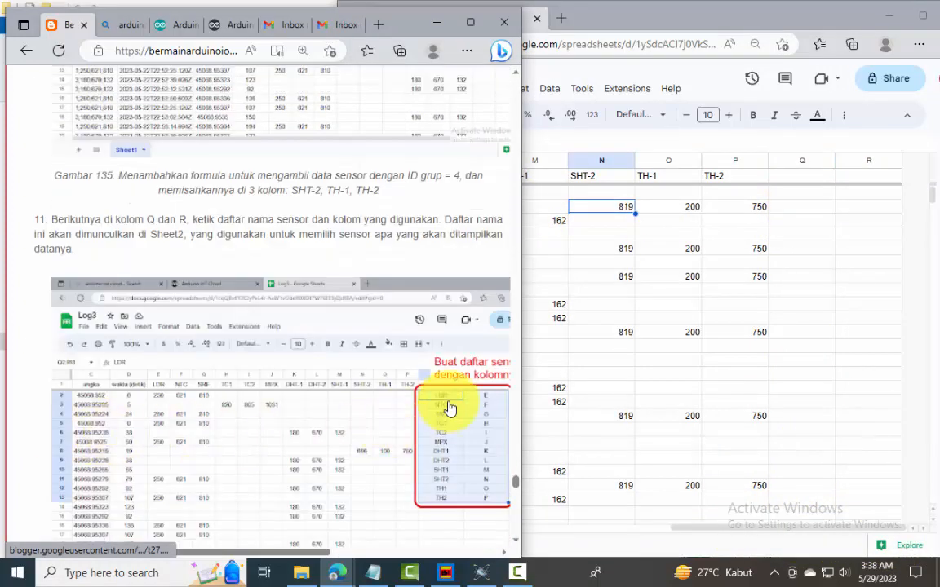
{"action": "scroll", "coordinate": [261, 310], "scroll_direction": "down", "scroll_amount": 1}
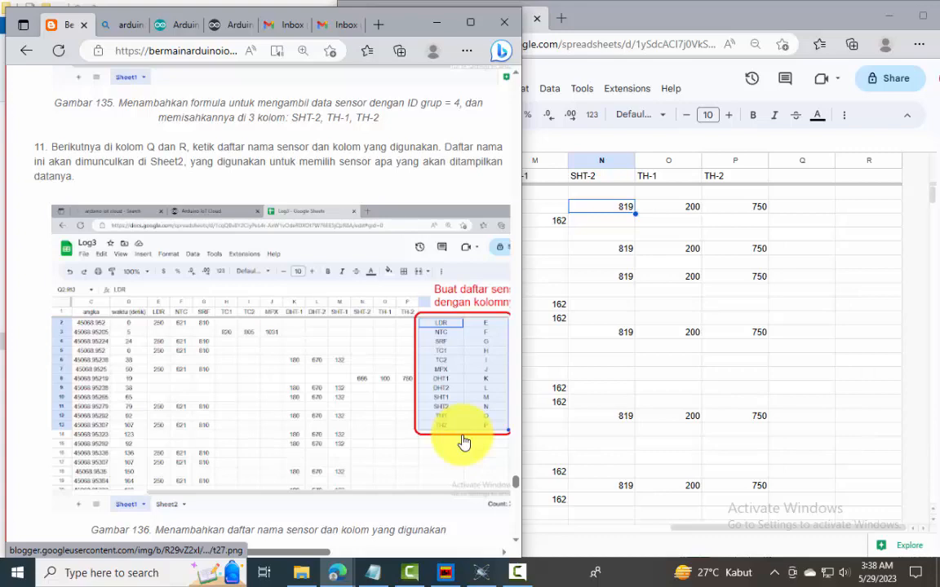
{"action": "left_click_drag", "start_coordinate": [510, 275], "coordinate": [216, 276]}
{"action": "key", "text": "ctrl+c"}
{"action": "left_click", "coordinate": [700, 115]}
{"action": "right_click", "coordinate": [732, 185]}
{"action": "mouse_move", "coordinate": [800, 182]}
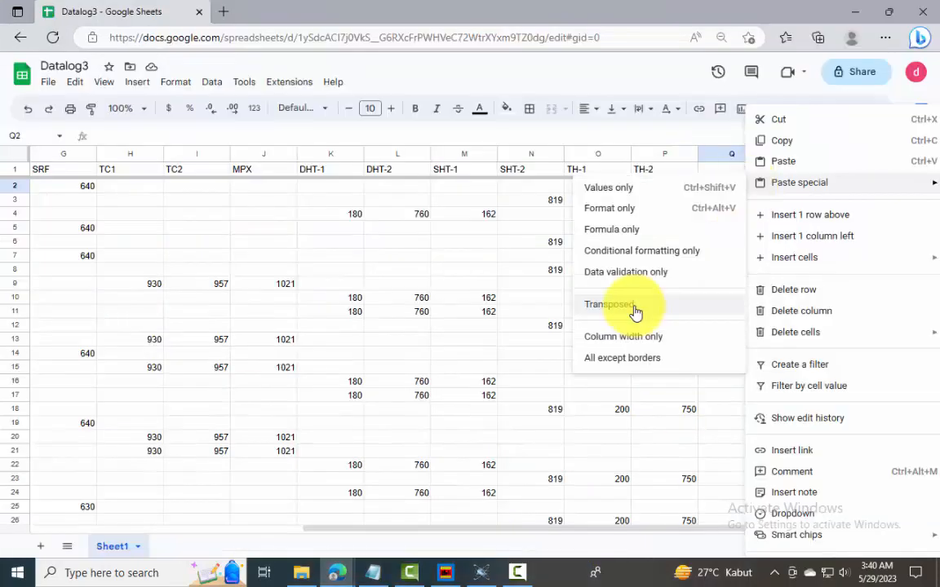
{"action": "left_click", "coordinate": [635, 310]}
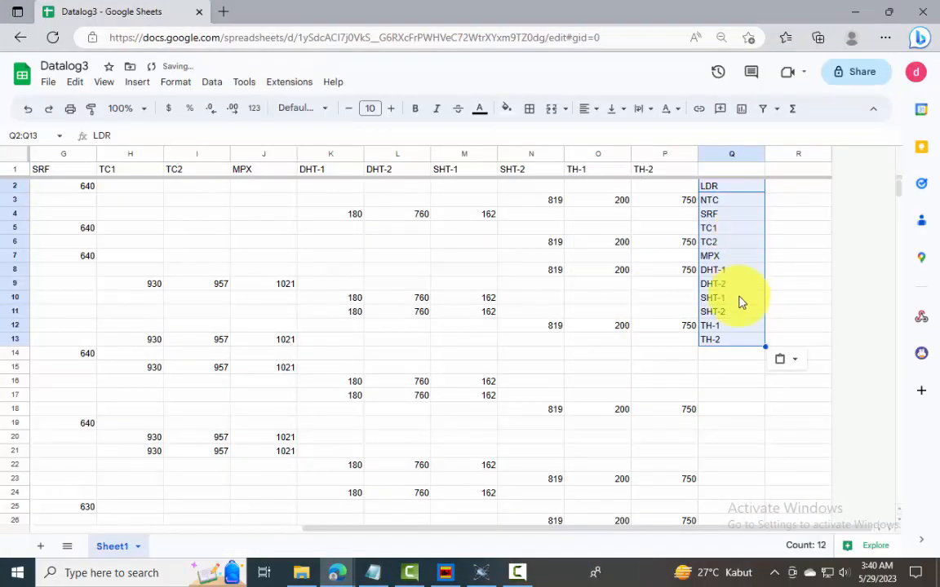
Enter the column letters E to P in R2:R13 beside the sensor names and center-align columns Q and R
{"action": "left_click", "coordinate": [791, 187]}
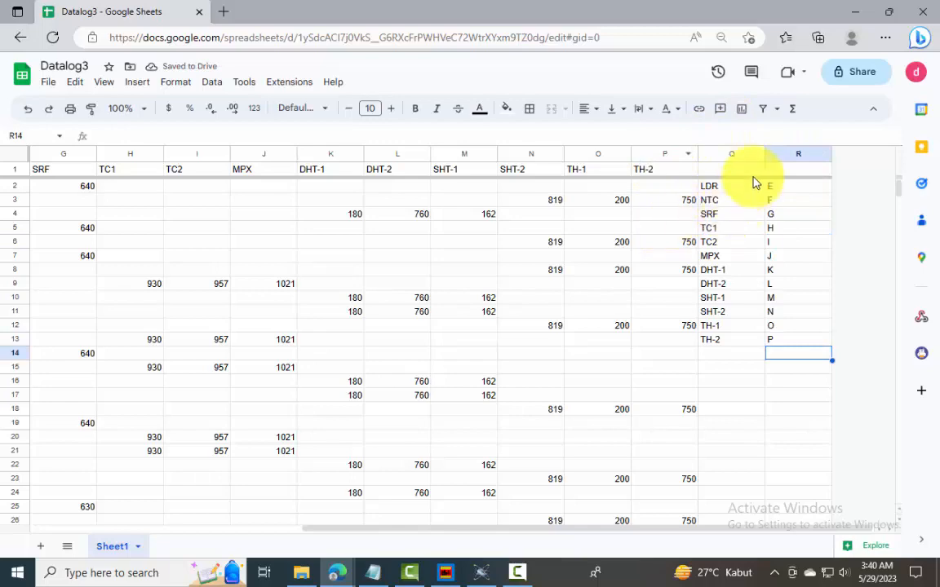
{"action": "left_click_drag", "start_coordinate": [735, 160], "coordinate": [772, 153]}
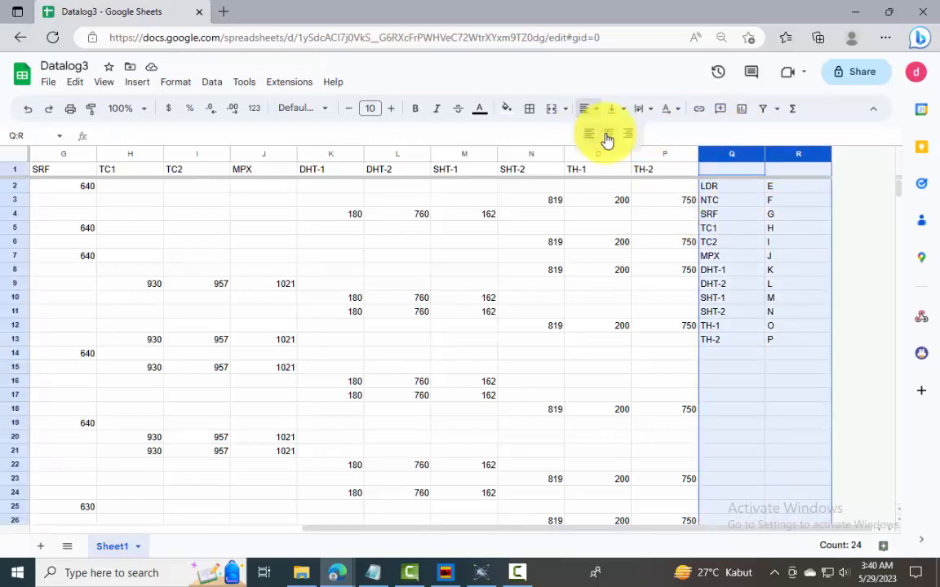
{"action": "key", "text": "ctrl+shift+e"}
{"action": "left_click", "coordinate": [607, 383]}
Following the guide's step 12, place the spreadsheet and guide side by side and add a second sheet to Datalog3
{"action": "left_click", "coordinate": [888, 11]}
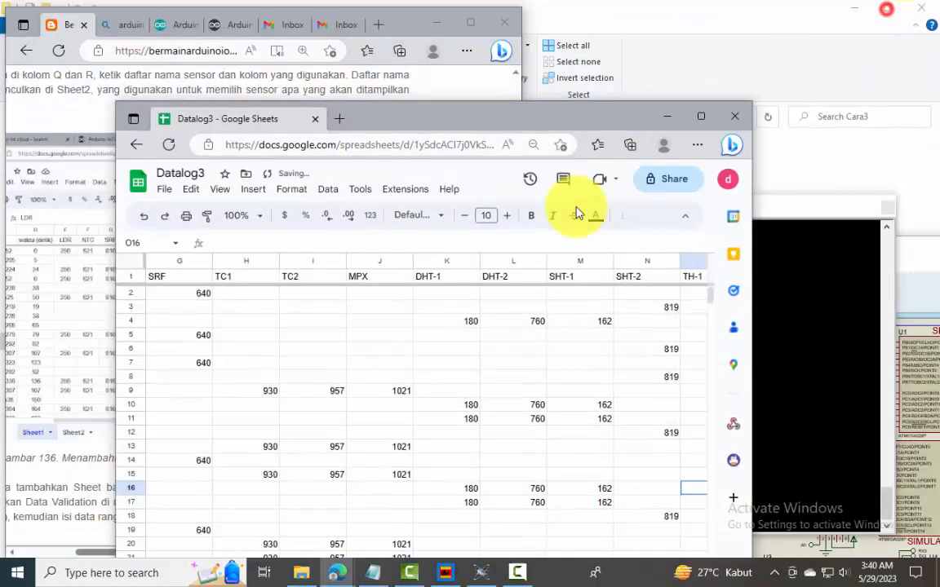
{"action": "left_click_drag", "start_coordinate": [384, 121], "coordinate": [636, 92]}
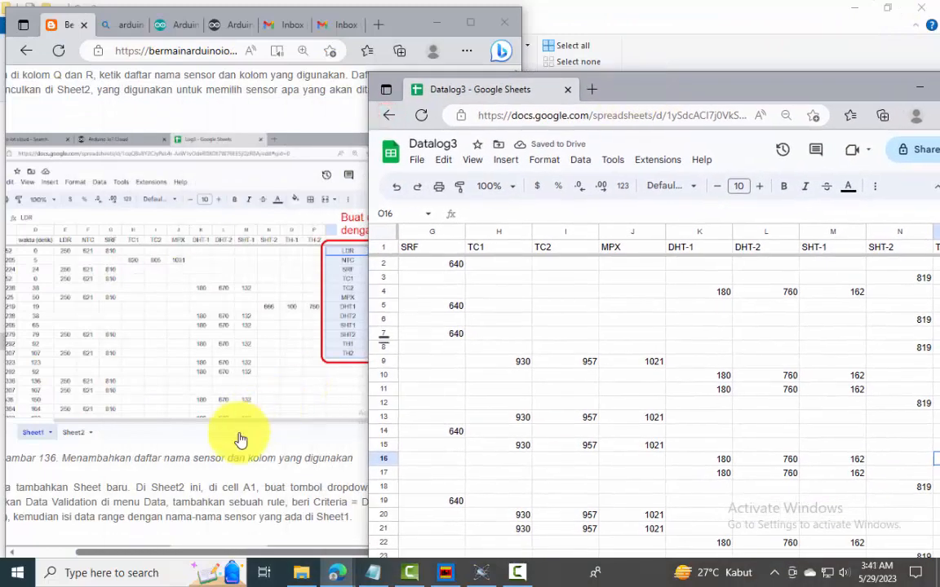
{"action": "scroll", "coordinate": [229, 464], "scroll_direction": "down", "scroll_amount": 2}
{"action": "scroll", "coordinate": [228, 464], "scroll_direction": "down", "scroll_amount": 2}
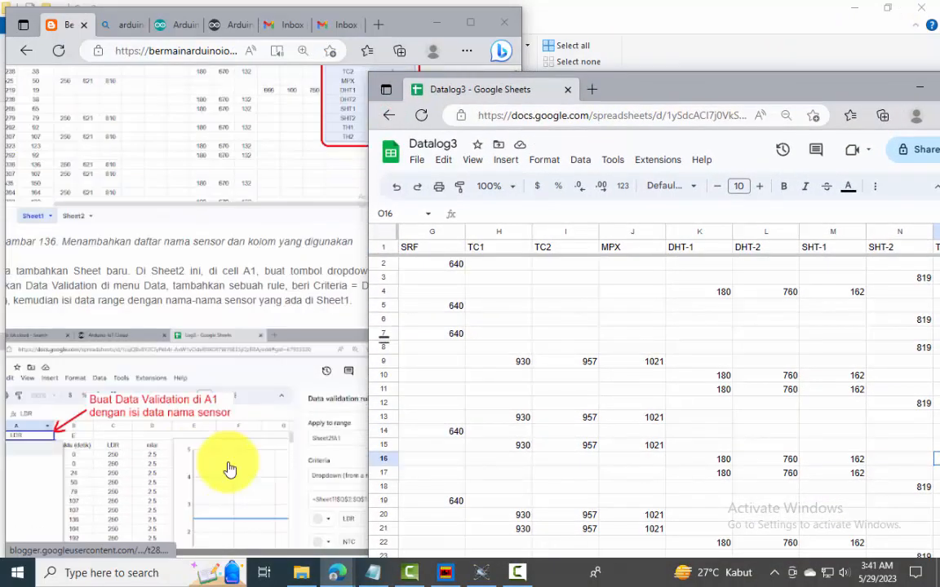
{"action": "scroll", "coordinate": [229, 470], "scroll_direction": "down", "scroll_amount": 3}
{"action": "scroll", "coordinate": [230, 468], "scroll_direction": "up", "scroll_amount": 1}
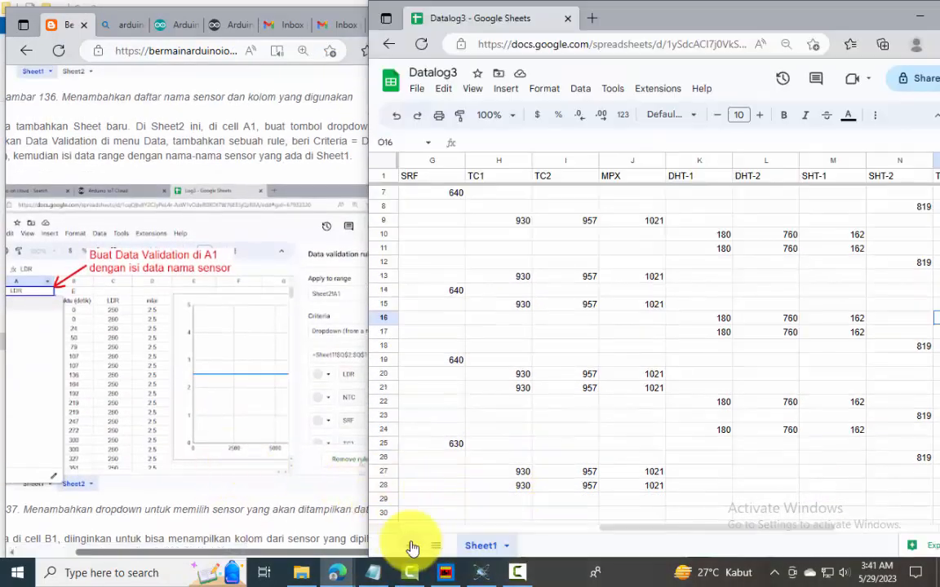
{"action": "left_click", "coordinate": [408, 546]}
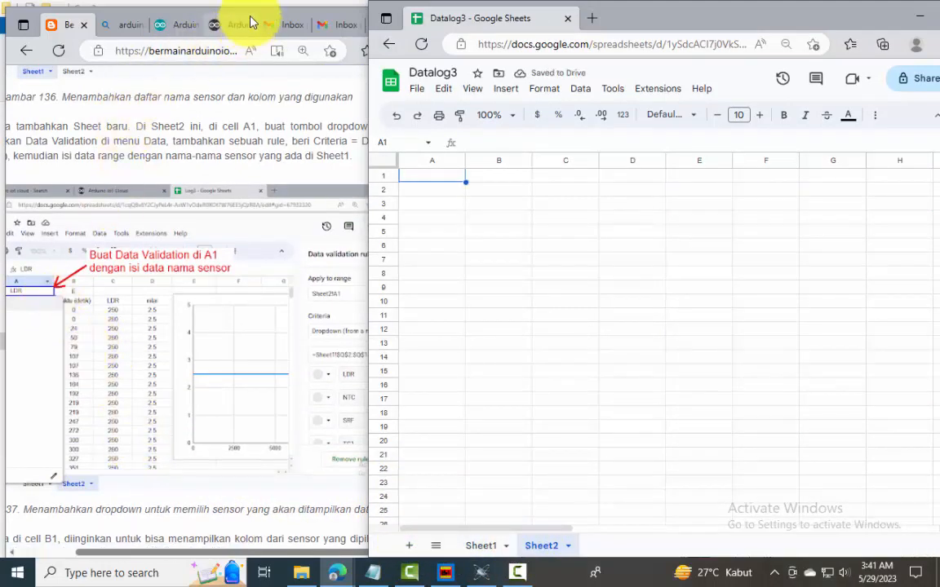
{"action": "left_click_drag", "start_coordinate": [253, 8], "coordinate": [420, 14]}
{"action": "left_click", "coordinate": [659, 297]}
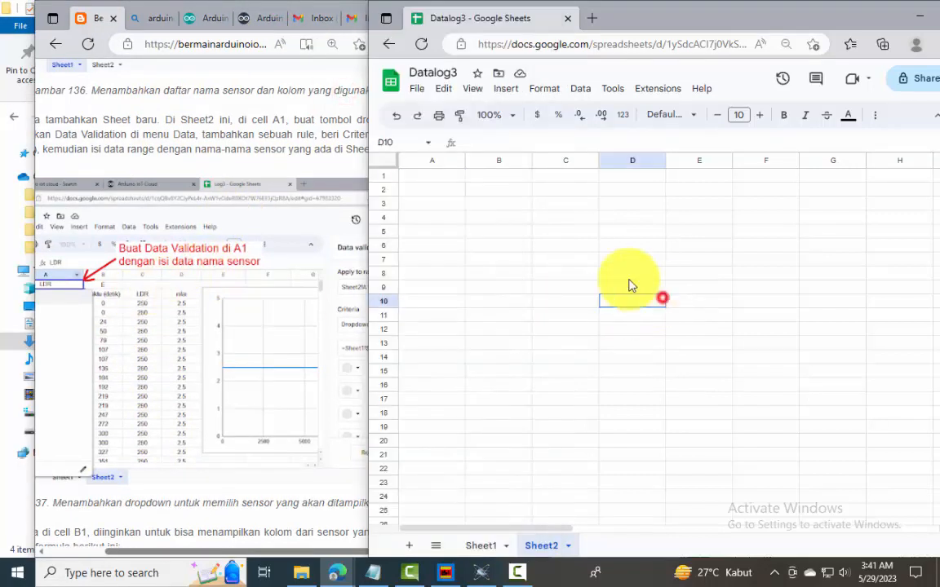
Add a data validation rule to cell A1 of Sheet2 with the criteria Dropdown (from a range)
{"action": "left_click", "coordinate": [427, 176]}
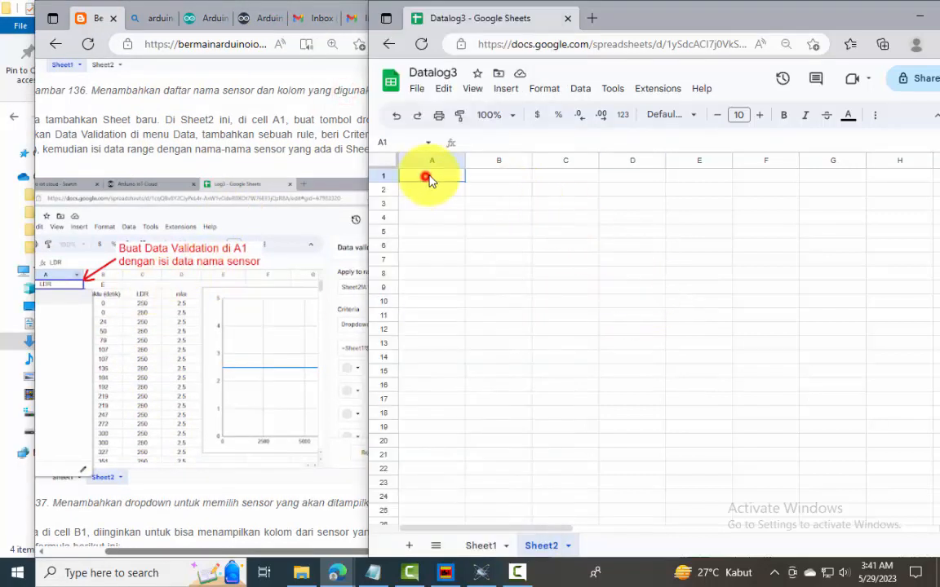
{"action": "left_click", "coordinate": [583, 91]}
{"action": "left_click", "coordinate": [621, 360]}
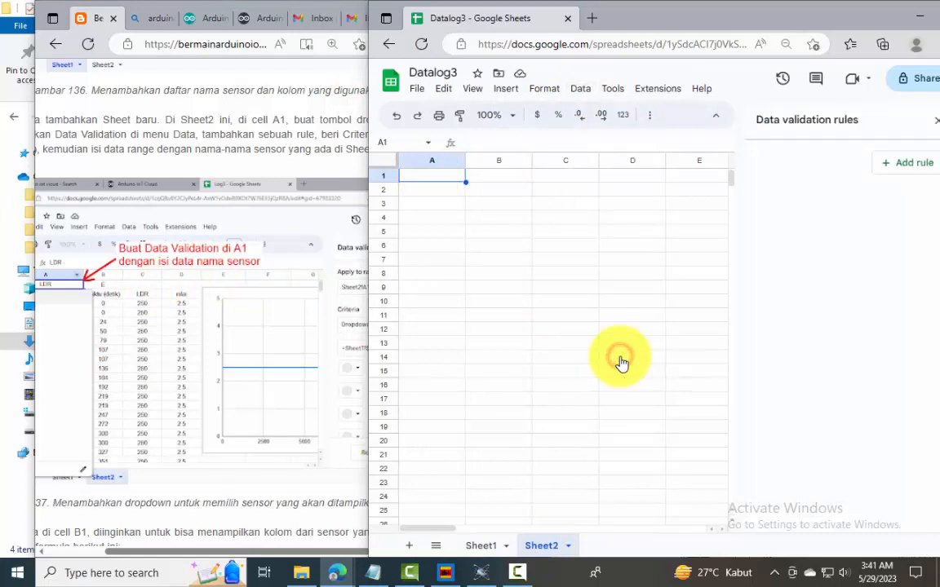
{"action": "left_click", "coordinate": [891, 161]}
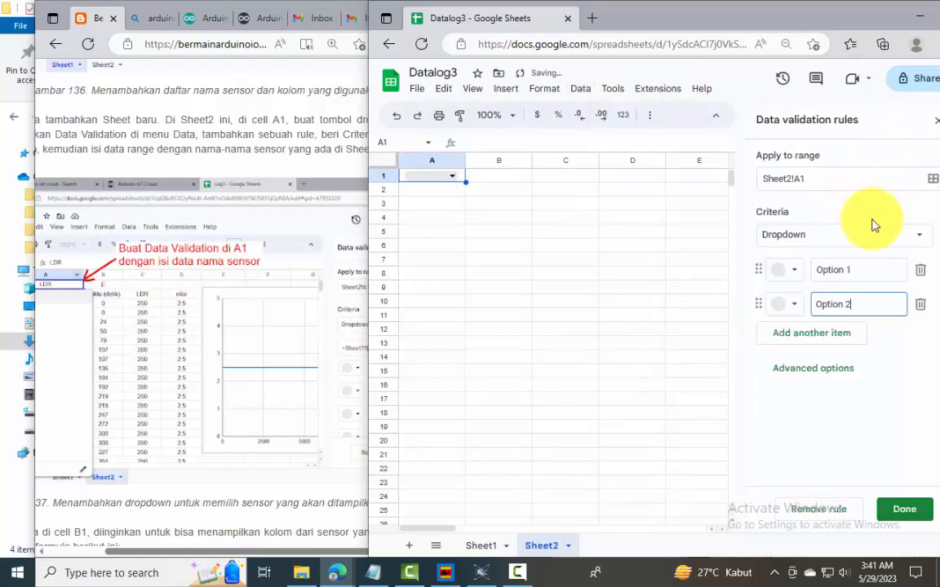
{"action": "left_click", "coordinate": [914, 238]}
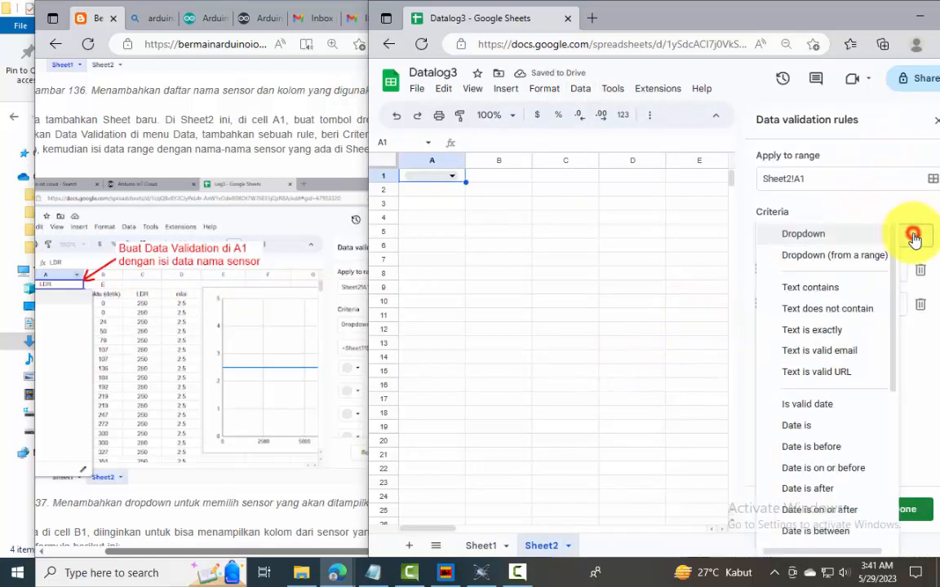
{"action": "left_click", "coordinate": [869, 255]}
Use Sheet1!Q2:Q13 as the rule's source range, save the rule, and check the sensor dropdown in Sheet2's A1
{"action": "left_click", "coordinate": [920, 271]}
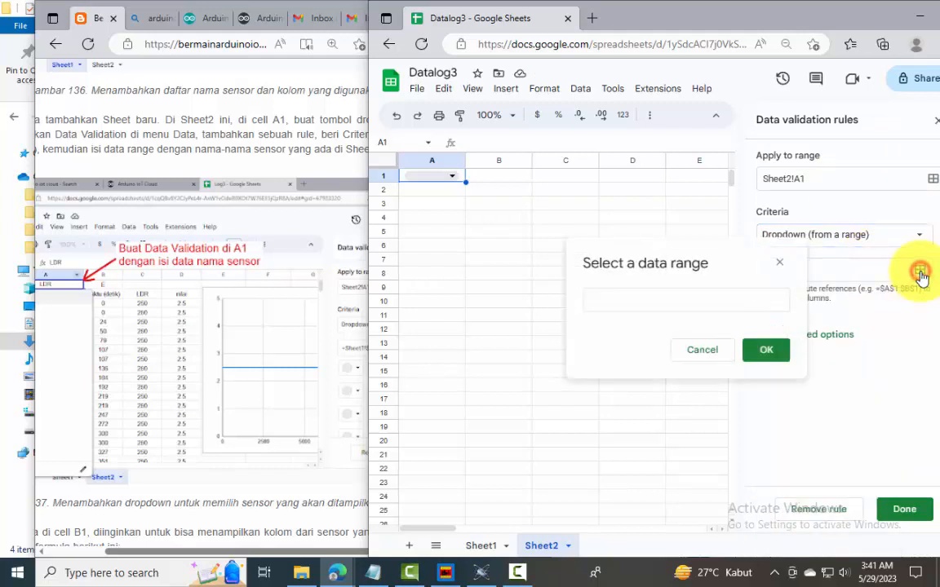
{"action": "left_click", "coordinate": [765, 303]}
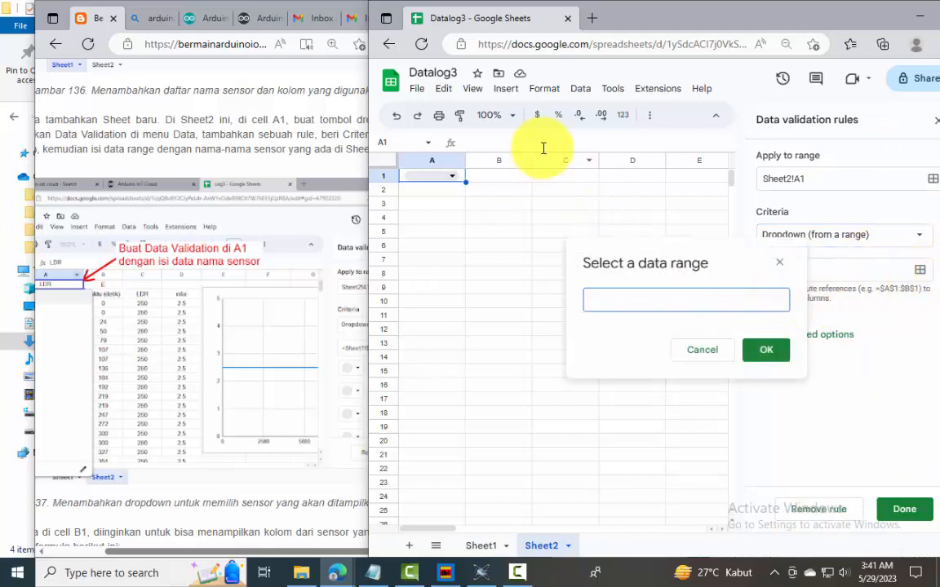
{"action": "left_click", "coordinate": [479, 545]}
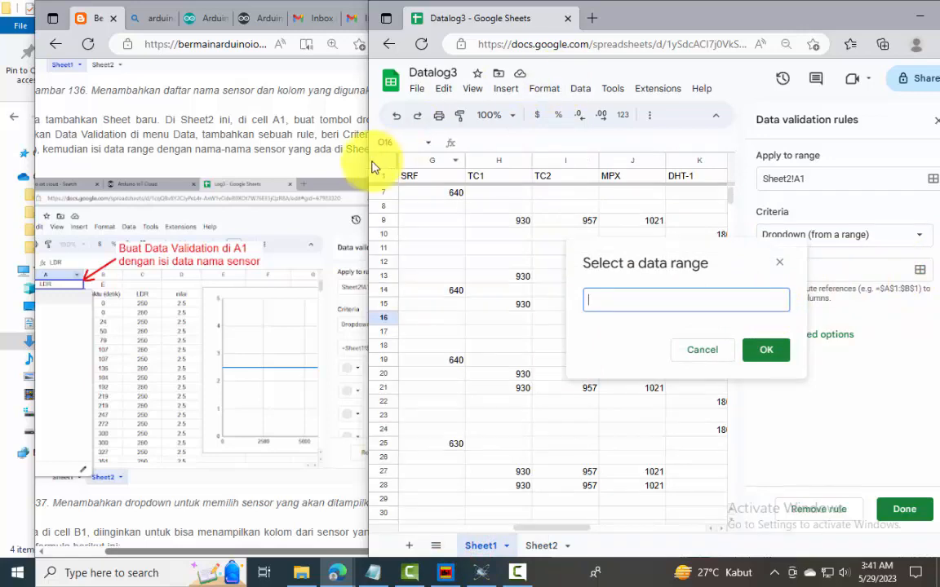
{"action": "left_click_drag", "start_coordinate": [363, 159], "coordinate": [62, 142]}
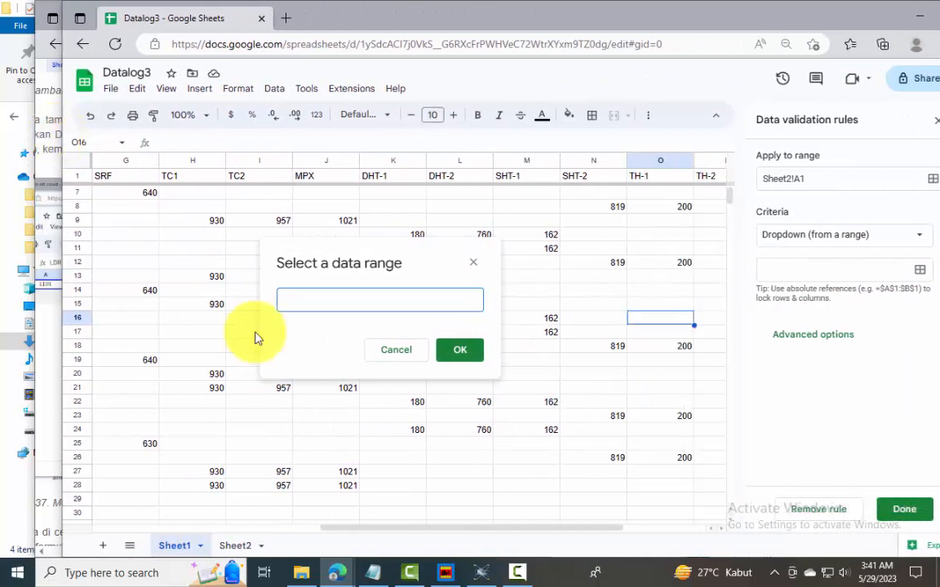
{"action": "scroll", "coordinate": [479, 507], "scroll_direction": "right", "scroll_amount": 3}
{"action": "left_click_drag", "start_coordinate": [594, 276], "coordinate": [595, 164]}
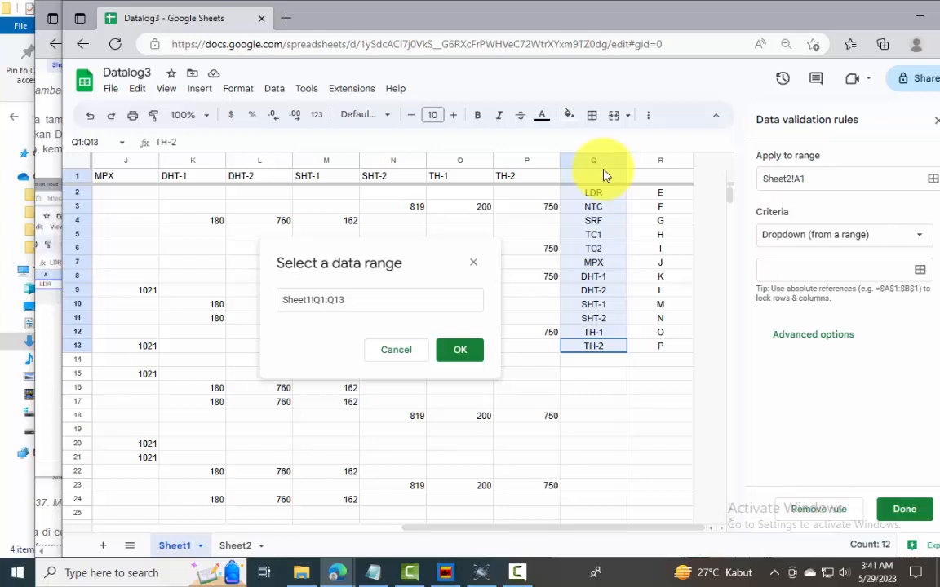
{"action": "left_click", "coordinate": [462, 359]}
{"action": "left_click", "coordinate": [905, 510]}
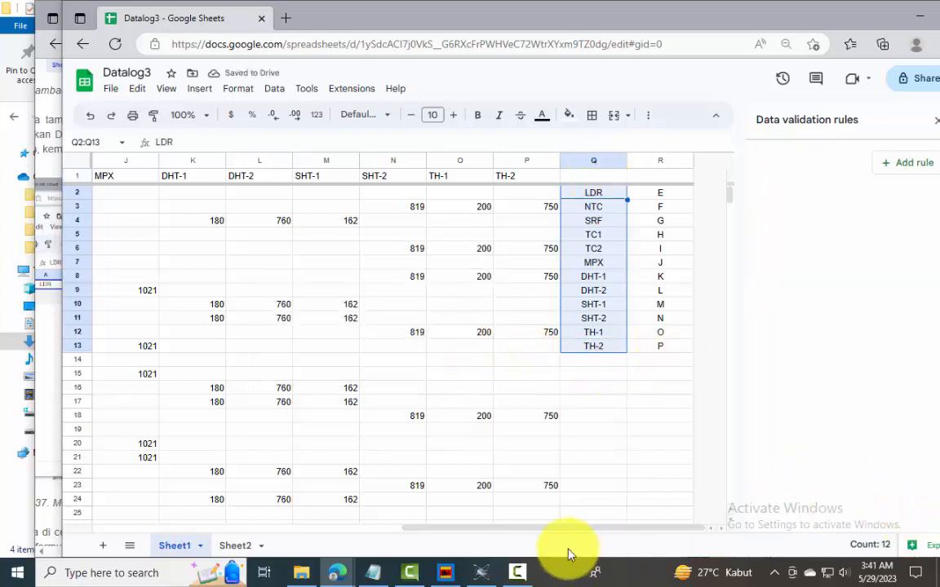
{"action": "left_click", "coordinate": [237, 546]}
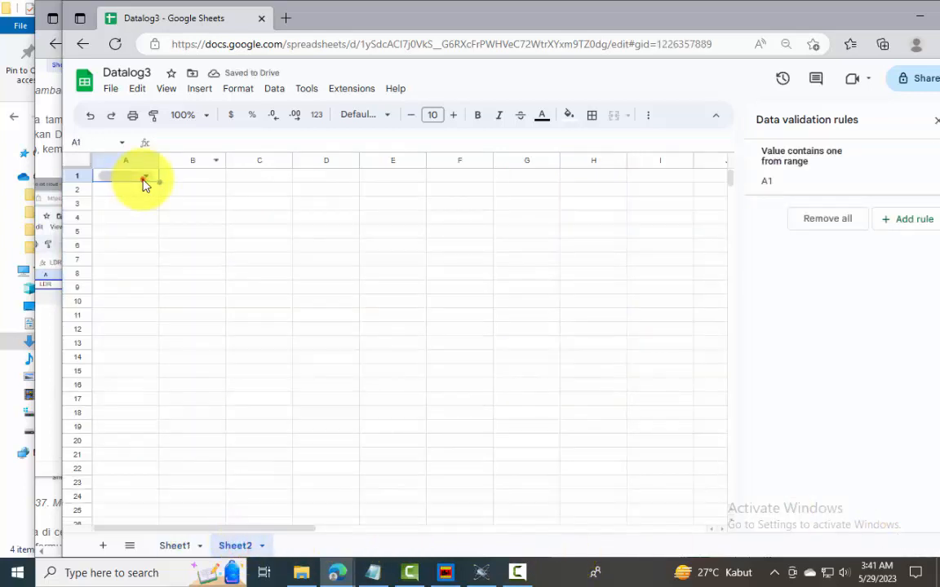
{"action": "left_click", "coordinate": [143, 180]}
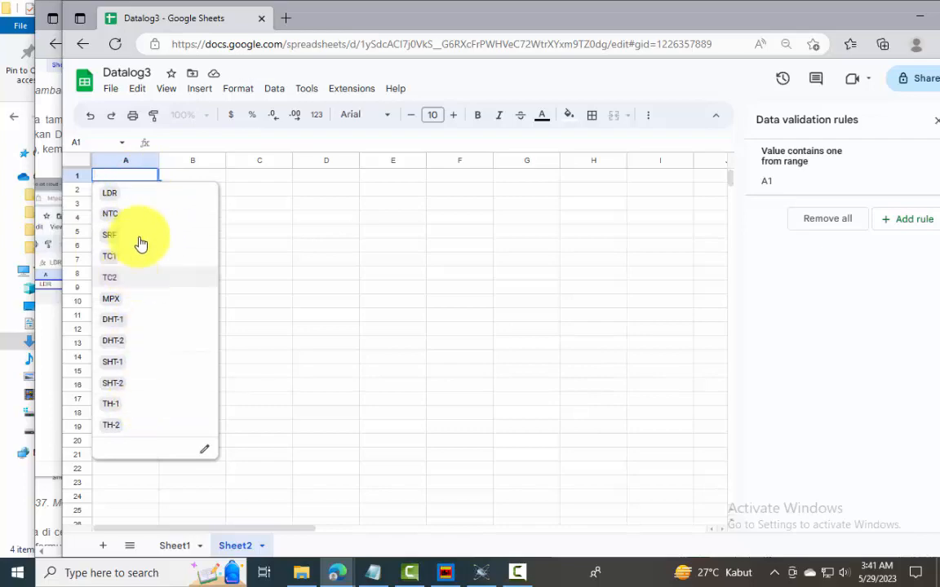
Copy the guide's step 13 formula =VLOOKUP(A1,Sheet1!Q2:R13,2,FALSE) into B1 of Sheet2
{"action": "left_click_drag", "start_coordinate": [500, 29], "coordinate": [751, 31]}
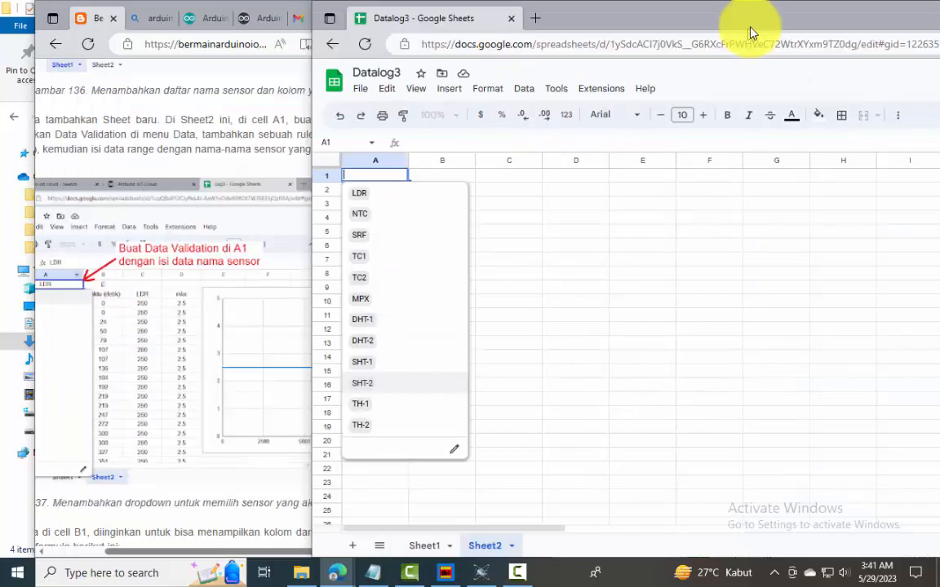
{"action": "left_click", "coordinate": [198, 357]}
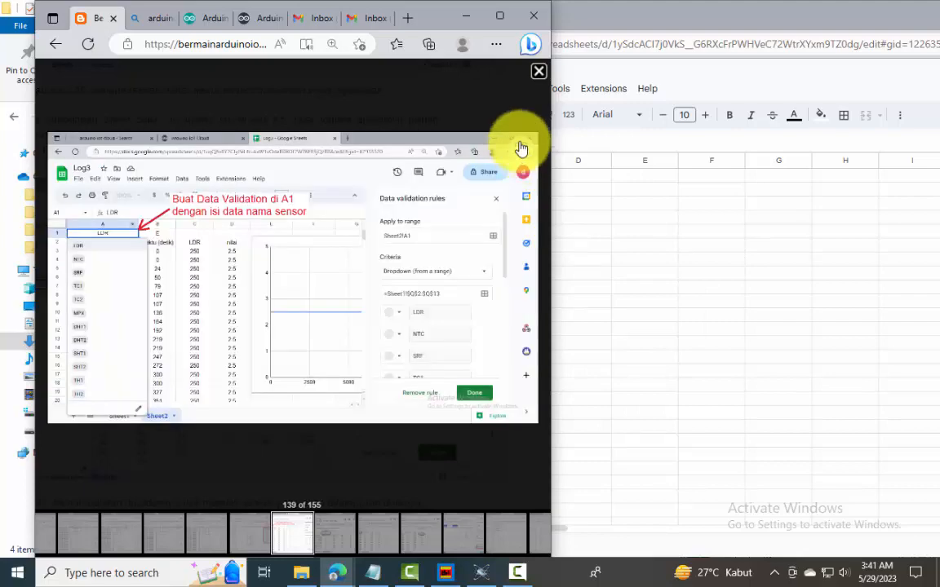
{"action": "left_click", "coordinate": [538, 72]}
{"action": "scroll", "coordinate": [158, 360], "scroll_direction": "down", "scroll_amount": 3}
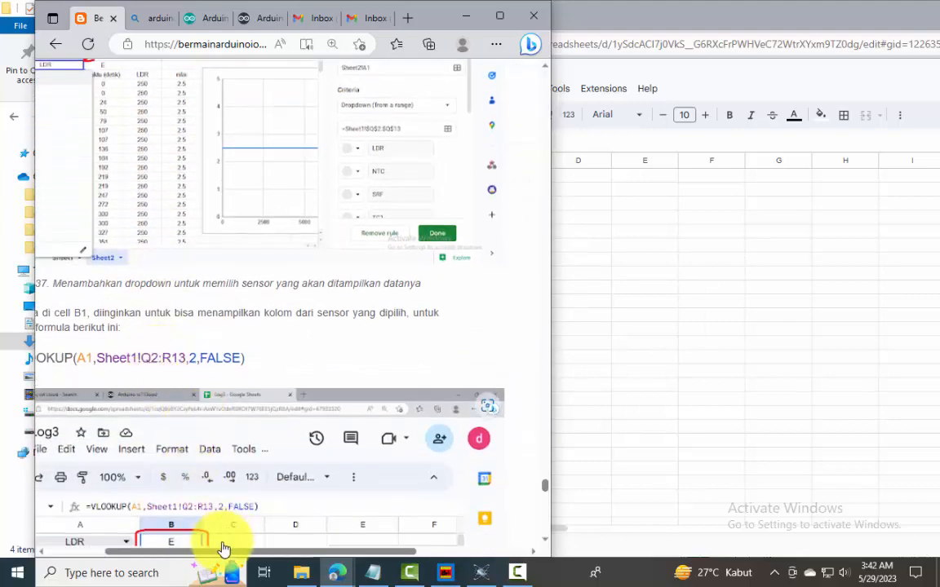
{"action": "left_click_drag", "start_coordinate": [212, 553], "coordinate": [140, 556]}
{"action": "left_click_drag", "start_coordinate": [343, 360], "coordinate": [98, 357]}
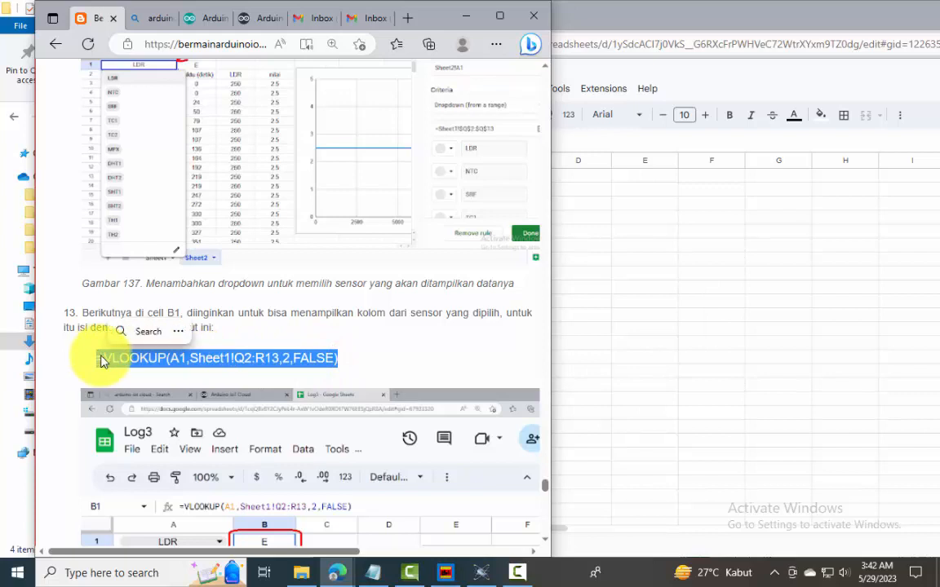
{"action": "left_click", "coordinate": [592, 241]}
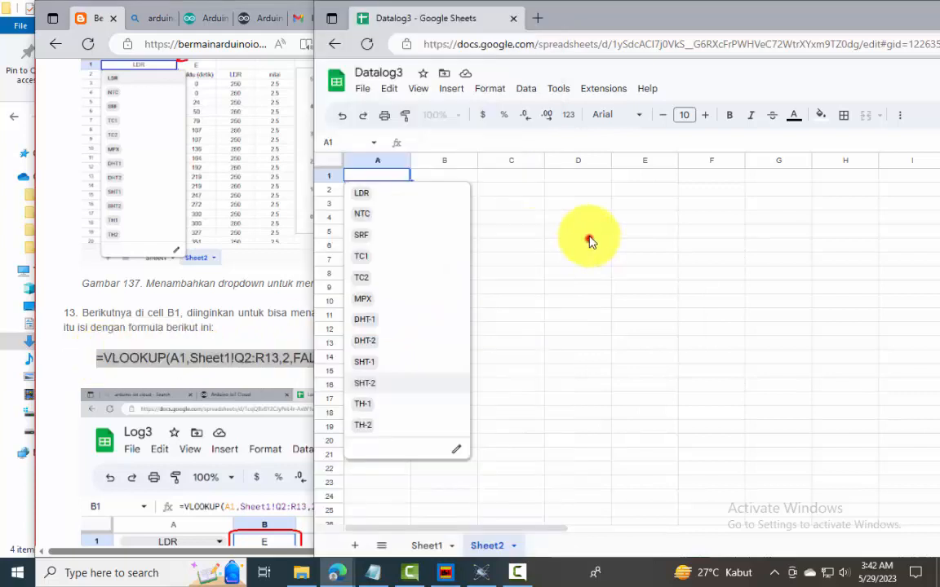
{"action": "left_click", "coordinate": [591, 236]}
{"action": "left_click", "coordinate": [428, 178]}
{"action": "type", "text": "=VLOOKUP(A1,Sheet1!Q2:R13,2,FALSE)"}
{"action": "key", "text": "Return"}
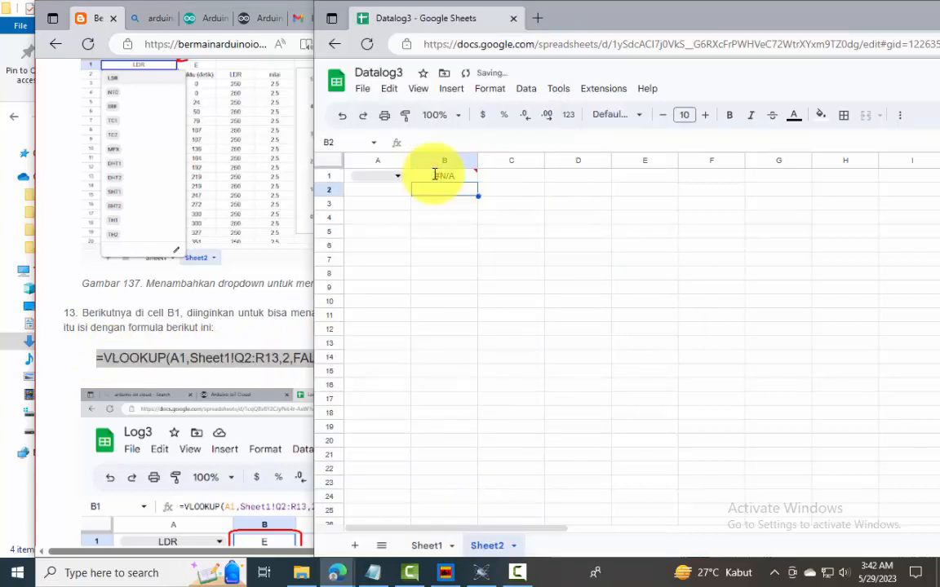
Test the column lookup by choosing LDR, NTC and TC1 in turn from the A1 dropdown
{"action": "left_click", "coordinate": [399, 178]}
{"action": "left_click", "coordinate": [399, 192]}
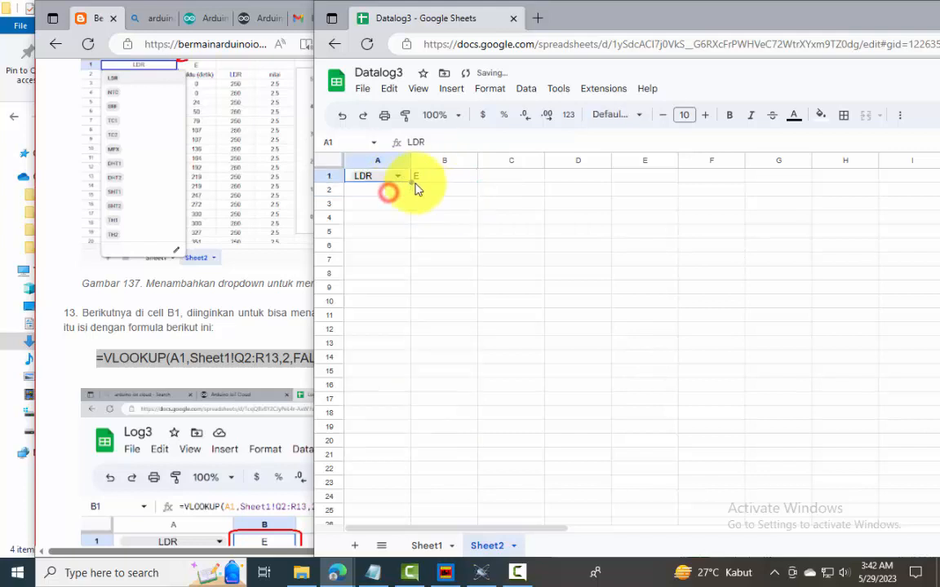
{"action": "left_click", "coordinate": [399, 176]}
{"action": "left_click", "coordinate": [394, 213]}
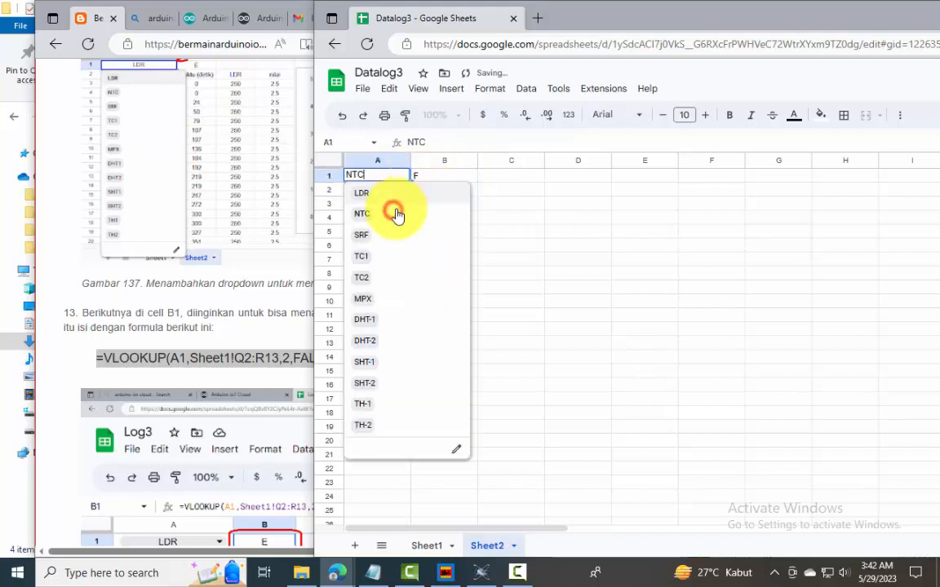
{"action": "left_click", "coordinate": [380, 255]}
Center-align the looked-up column letter in B1
{"action": "left_click", "coordinate": [447, 181]}
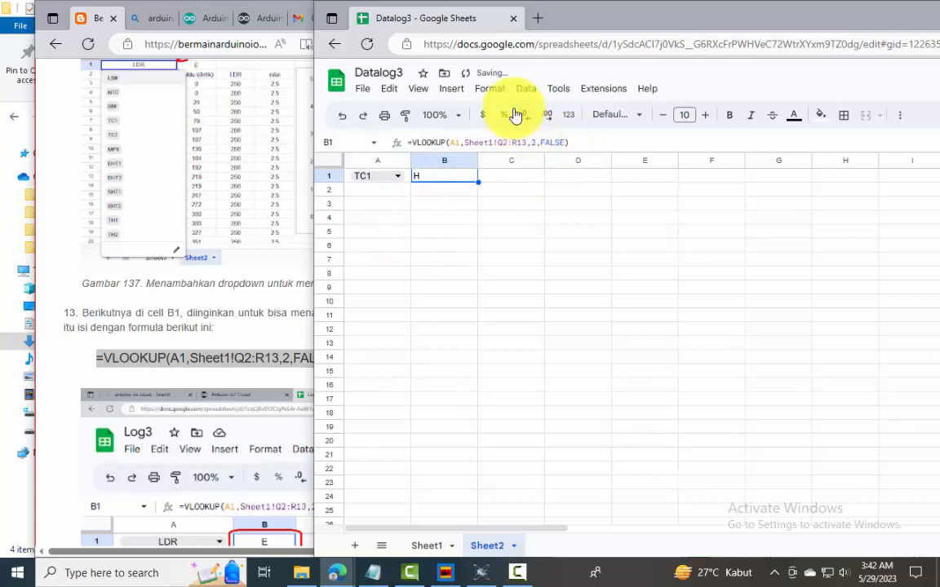
{"action": "left_click", "coordinate": [490, 88]}
{"action": "mouse_move", "coordinate": [522, 190]}
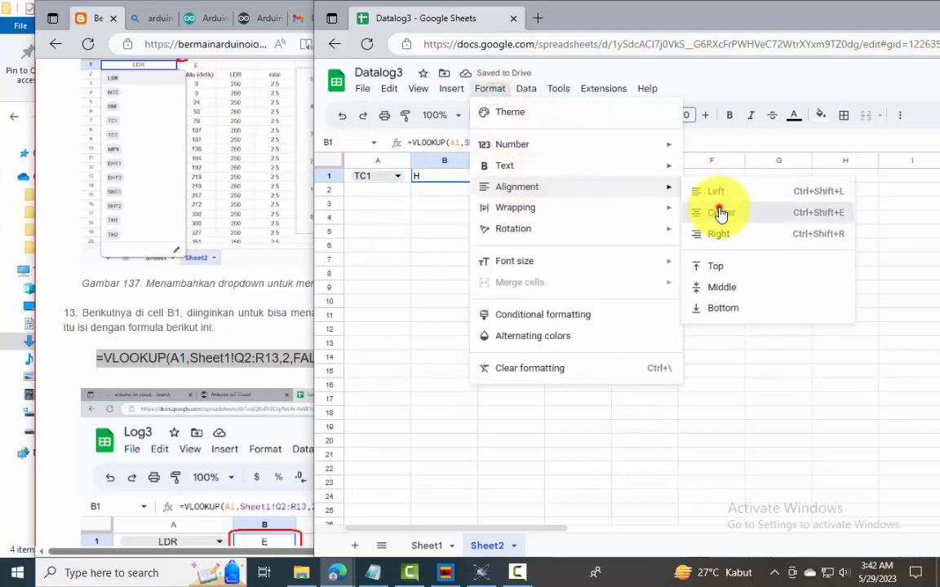
{"action": "left_click", "coordinate": [716, 210]}
{"action": "left_click", "coordinate": [511, 301]}
Copy the guide's step 14 formula =QUERY(Sheet1!A:P,"SELECT B,D," & B1 & " WHERE "& B1 & " IS NOT NULL ORDER BY D ASC") into A2
{"action": "scroll", "coordinate": [219, 377], "scroll_direction": "down", "scroll_amount": 3}
{"action": "scroll", "coordinate": [219, 377], "scroll_direction": "down", "scroll_amount": 3}
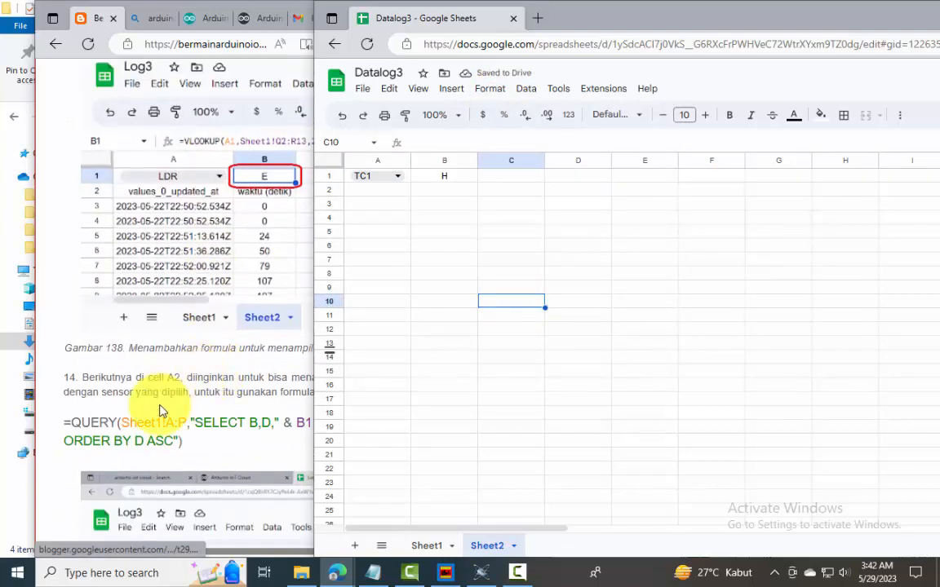
{"action": "left_click_drag", "start_coordinate": [190, 443], "coordinate": [63, 423]}
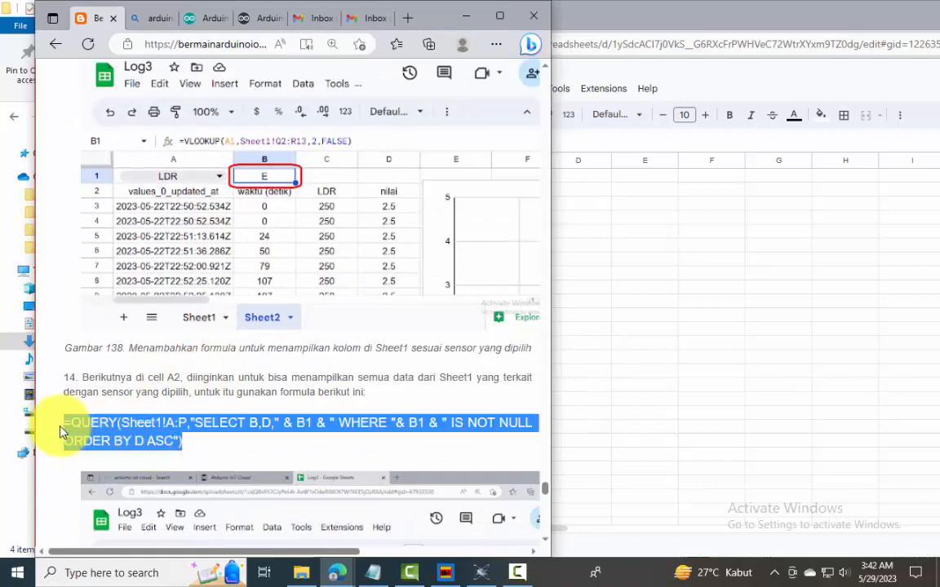
{"action": "left_click", "coordinate": [672, 340]}
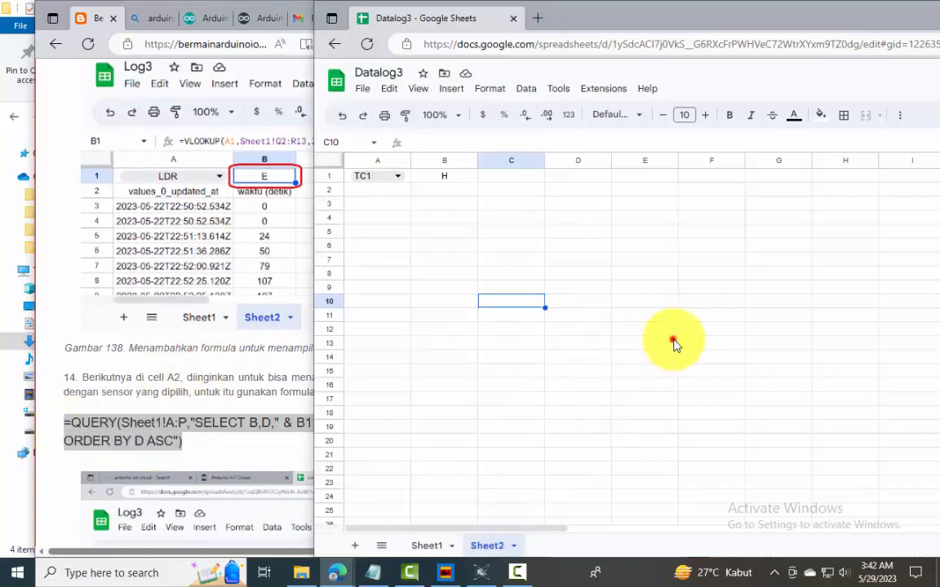
Test the query by choosing SRF, DHT-1 and finally SHT-1 from the A1 dropdown
{"action": "left_click", "coordinate": [398, 175]}
{"action": "left_click", "coordinate": [378, 233]}
{"action": "left_click", "coordinate": [395, 176]}
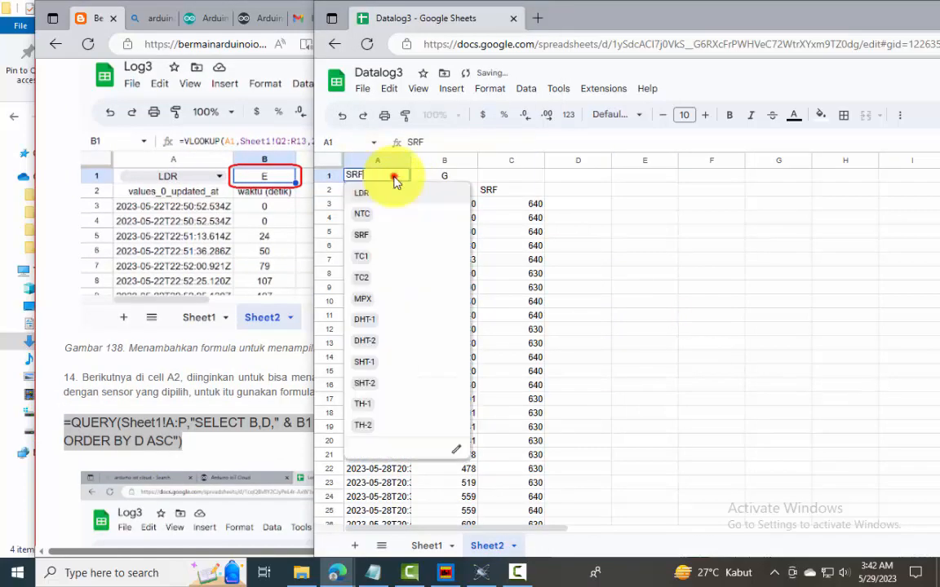
{"action": "left_click", "coordinate": [365, 319]}
{"action": "left_click", "coordinate": [392, 177]}
{"action": "left_click", "coordinate": [364, 362]}
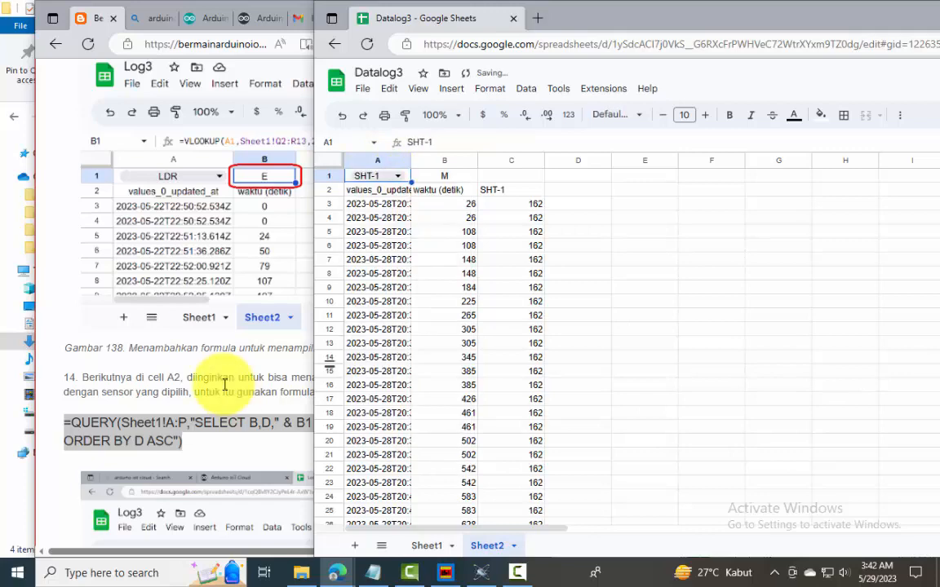
Follow the guide to step 15 and enter the header "Nilai riil" in cell D2 of Sheet2
{"action": "scroll", "coordinate": [221, 367], "scroll_direction": "down", "scroll_amount": 10}
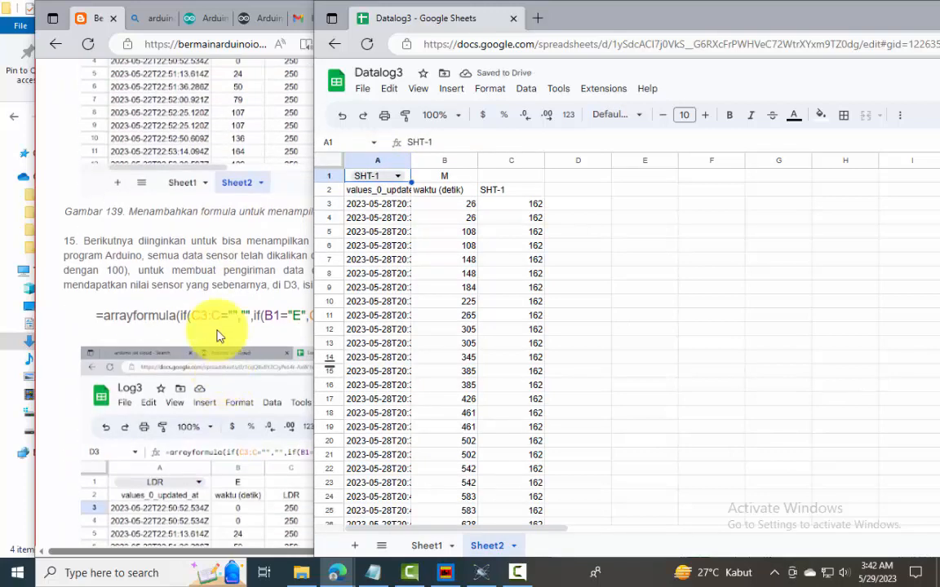
{"action": "left_click", "coordinate": [218, 331]}
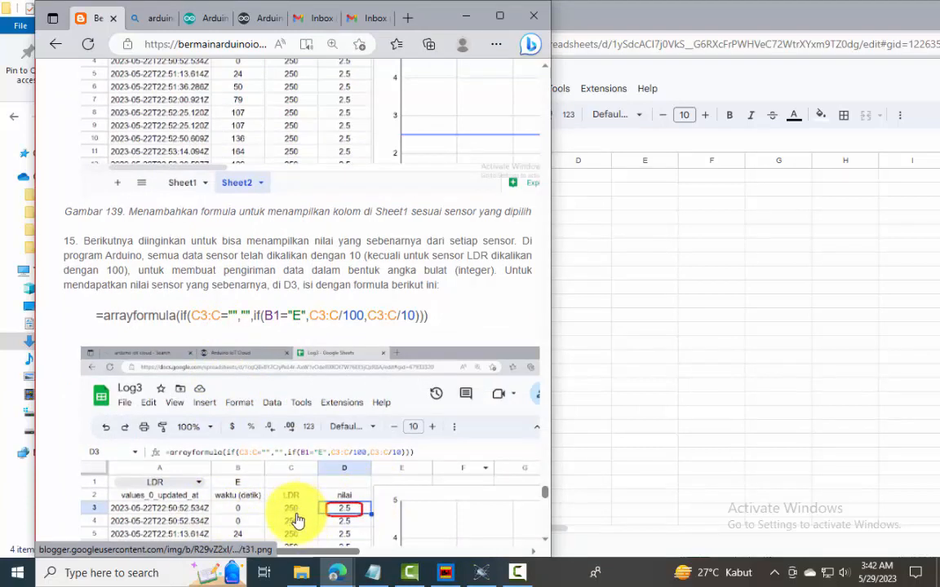
{"action": "left_click", "coordinate": [620, 269]}
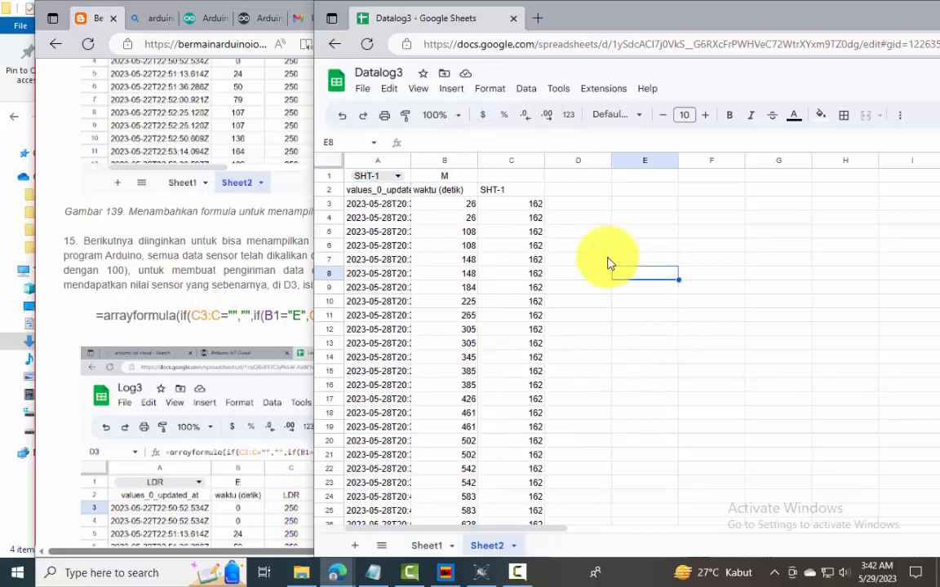
{"action": "left_click", "coordinate": [577, 197]}
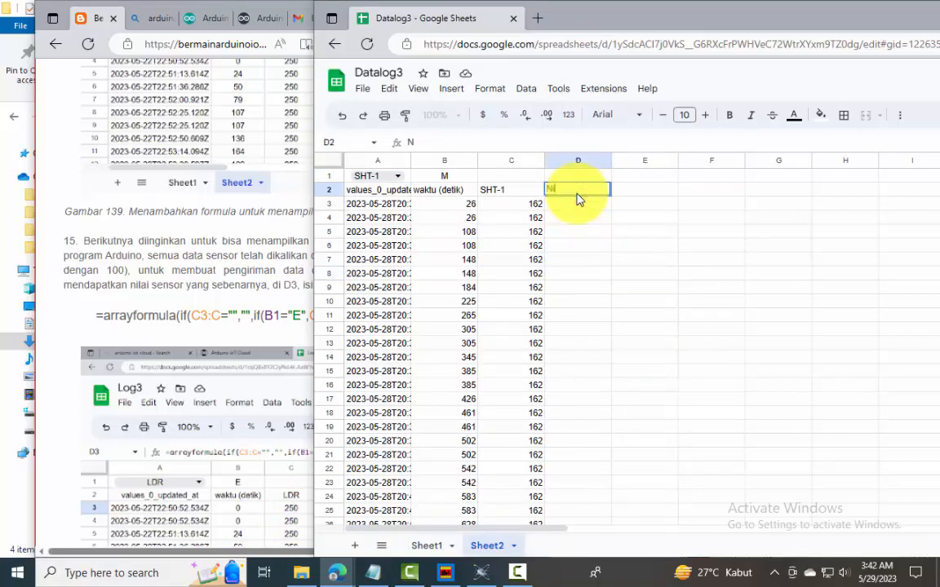
{"action": "type", "text": "Nilai riil"}
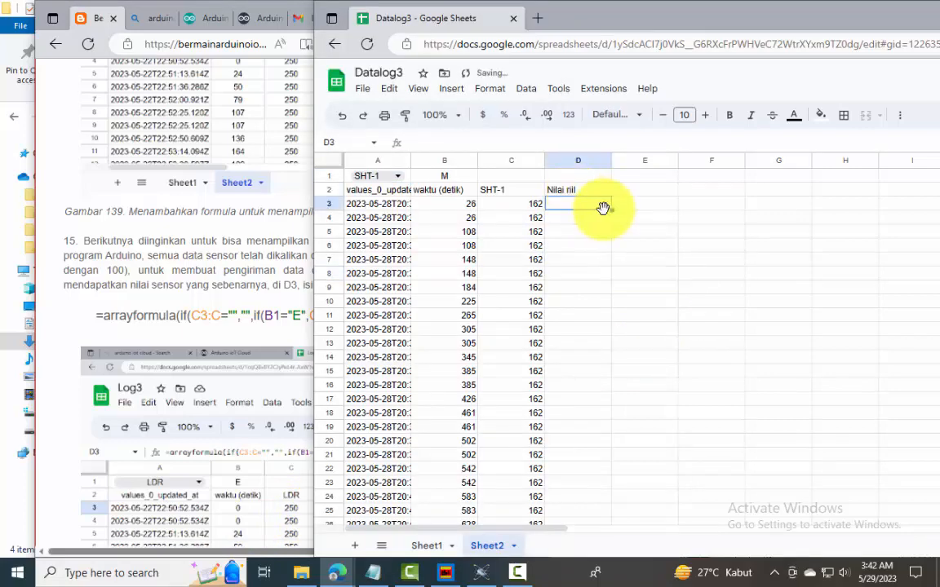
{"action": "key", "text": "Return"}
Copy the guide's step 15 formula =arrayformula(if(C3:C="","",if(B1="E",C3:C/100,C3:C/10))) into D3
{"action": "triple_click", "coordinate": [104, 315]}
{"action": "left_click", "coordinate": [619, 269]}
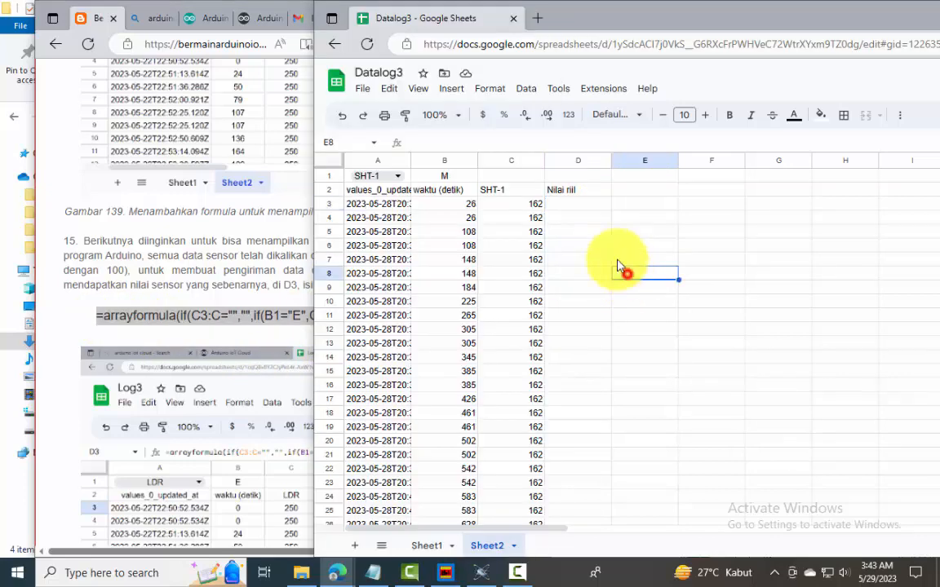
{"action": "left_click", "coordinate": [576, 204]}
{"action": "type", "text": "=arrayformula(if(C3:C=\"\",\"\",if(B1=\"E\",C3:C/100,C3:C/10)))"}
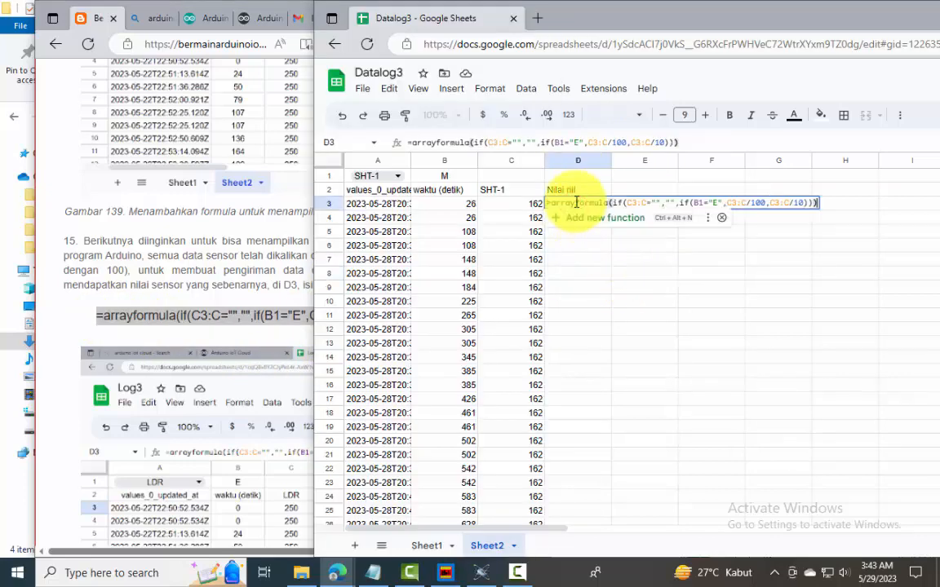
{"action": "key", "text": "Return"}
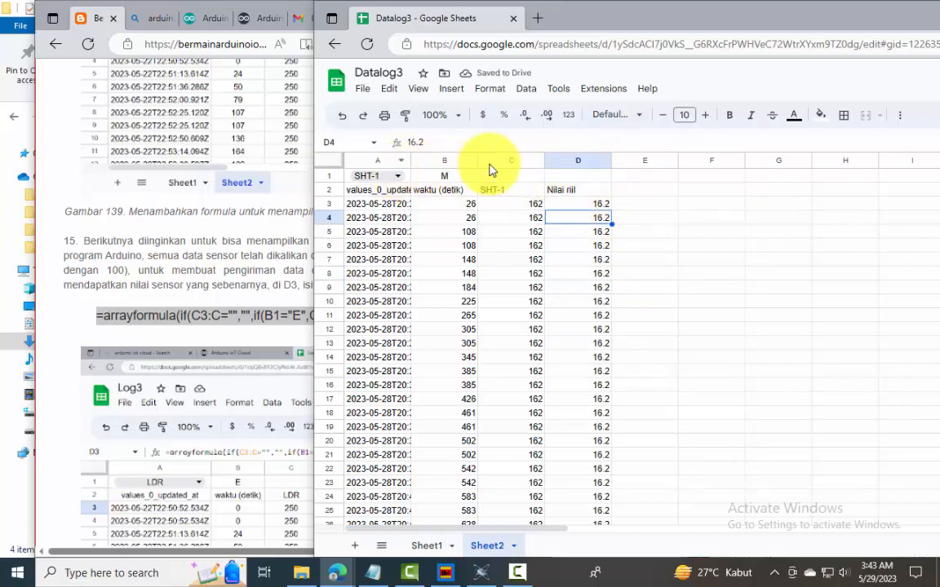
Fit the widths of columns A to D to their contents and center-align them
{"action": "left_click_drag", "start_coordinate": [574, 163], "coordinate": [417, 154]}
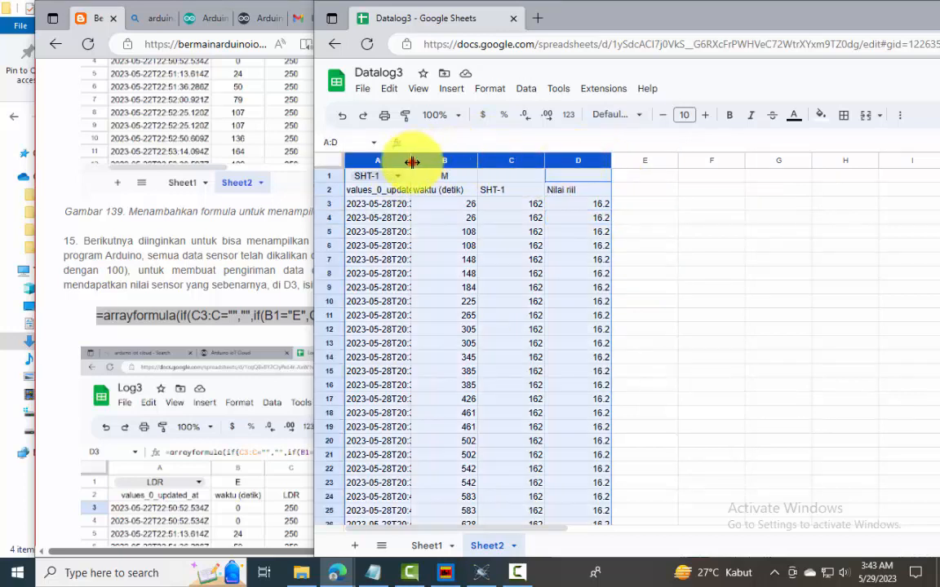
{"action": "double_click", "coordinate": [412, 162]}
{"action": "left_click", "coordinate": [489, 88]}
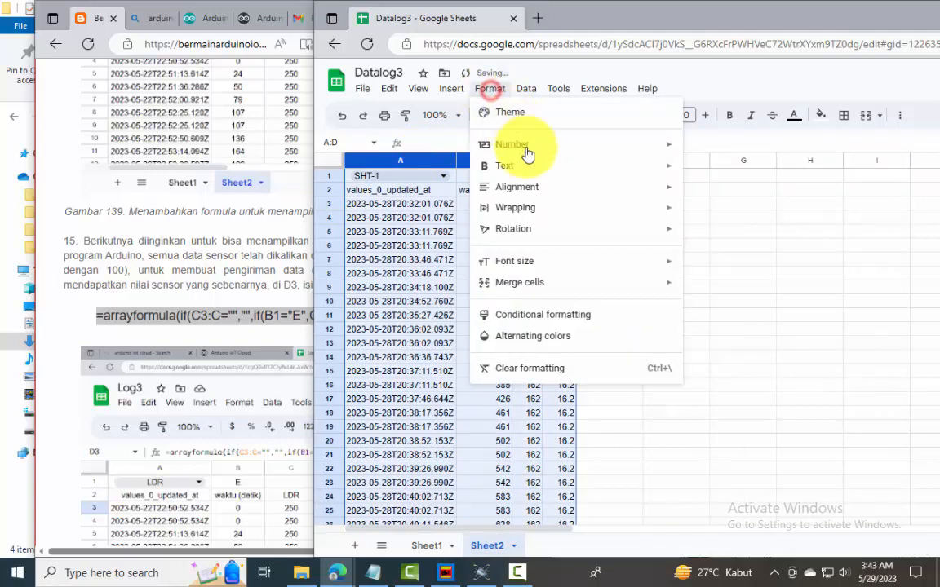
{"action": "left_click", "coordinate": [713, 212]}
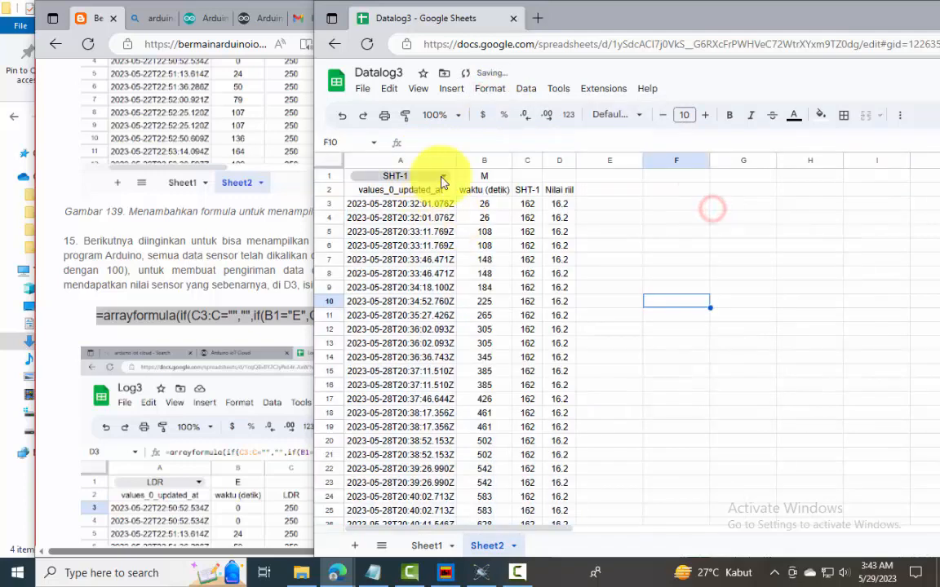
Test the real-value column by choosing LDR and NTC in turn from the A1 dropdown
{"action": "left_click", "coordinate": [442, 179]}
{"action": "left_click", "coordinate": [433, 197]}
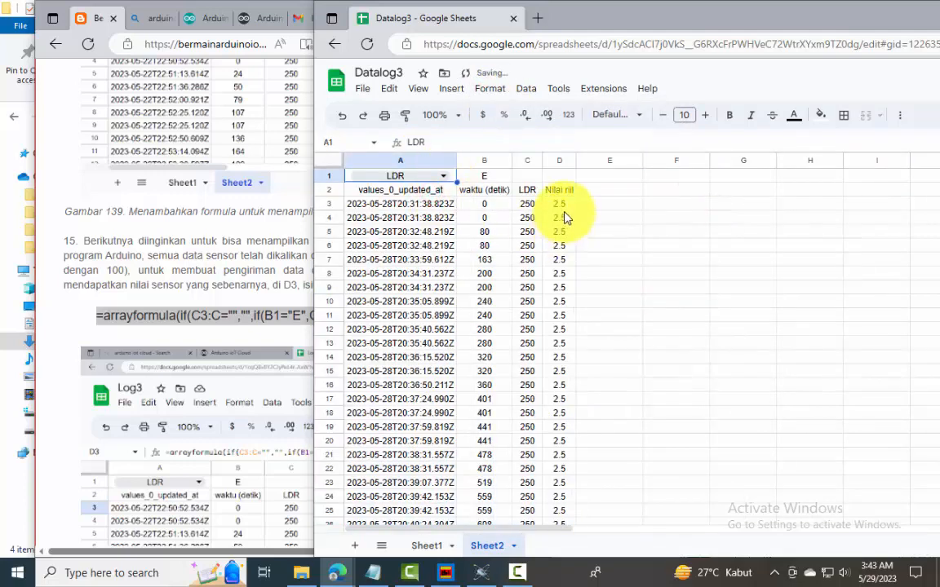
{"action": "left_click", "coordinate": [442, 177]}
{"action": "left_click", "coordinate": [405, 211]}
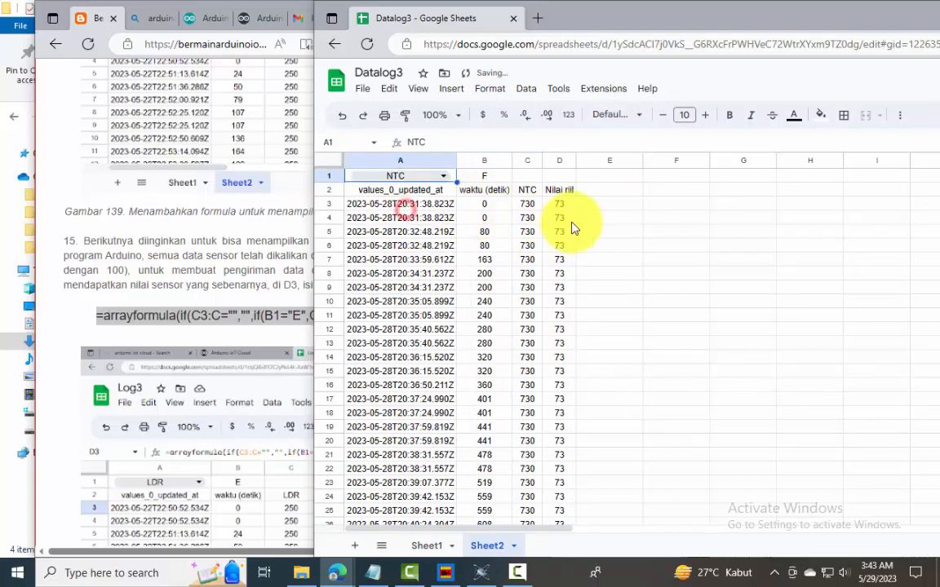
Consult the guide's step 16 and insert a line chart from columns B and D of Sheet2
{"action": "scroll", "coordinate": [225, 403], "scroll_direction": "down", "scroll_amount": 5}
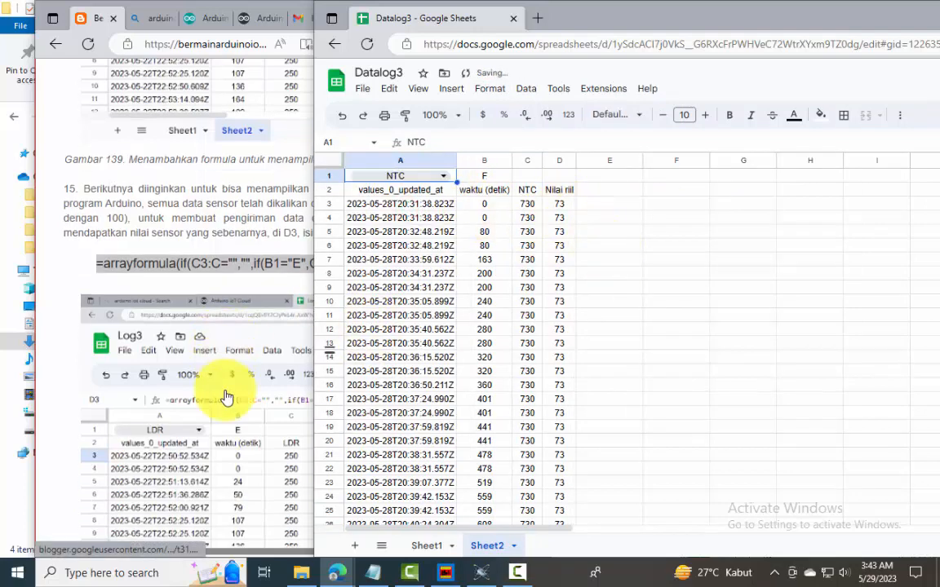
{"action": "left_click", "coordinate": [237, 297]}
{"action": "scroll", "coordinate": [285, 295], "scroll_direction": "up", "scroll_amount": 3}
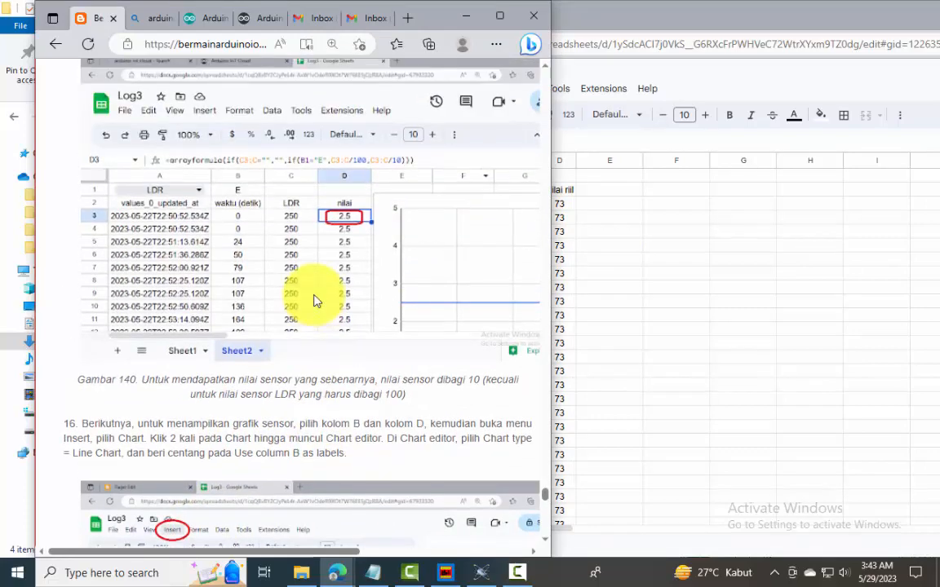
{"action": "scroll", "coordinate": [326, 236], "scroll_direction": "up", "scroll_amount": 1}
{"action": "scroll", "coordinate": [326, 245], "scroll_direction": "down", "scroll_amount": 6}
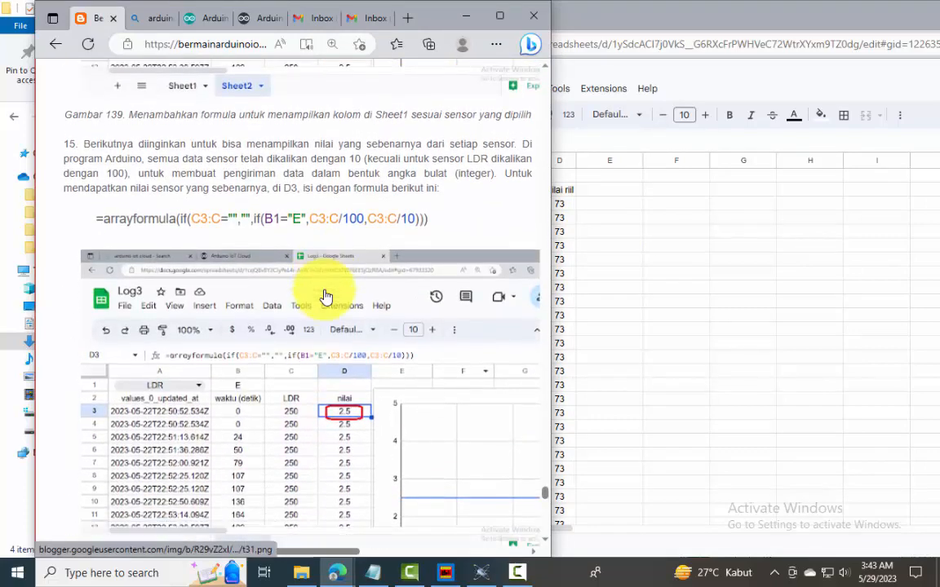
{"action": "left_click", "coordinate": [657, 331]}
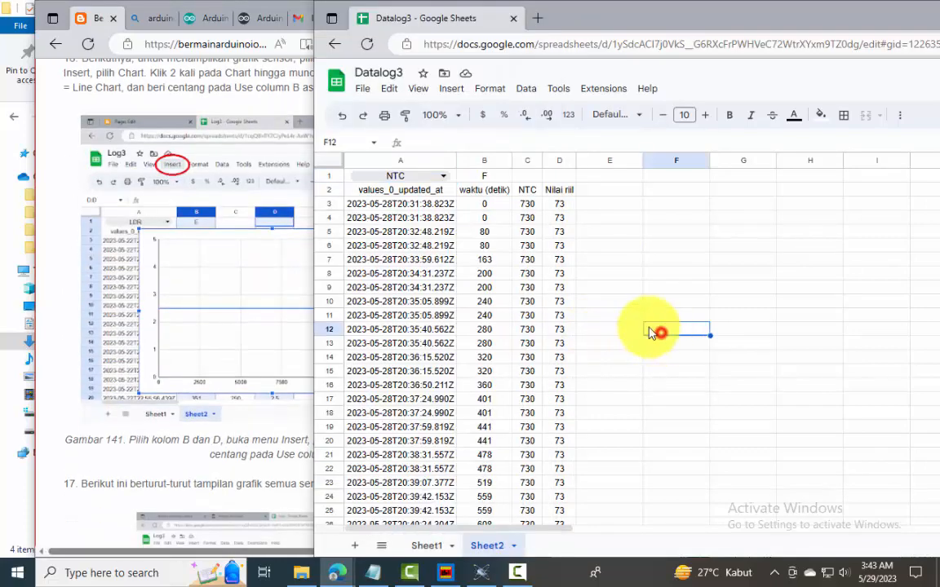
{"action": "left_click", "coordinate": [485, 161]}
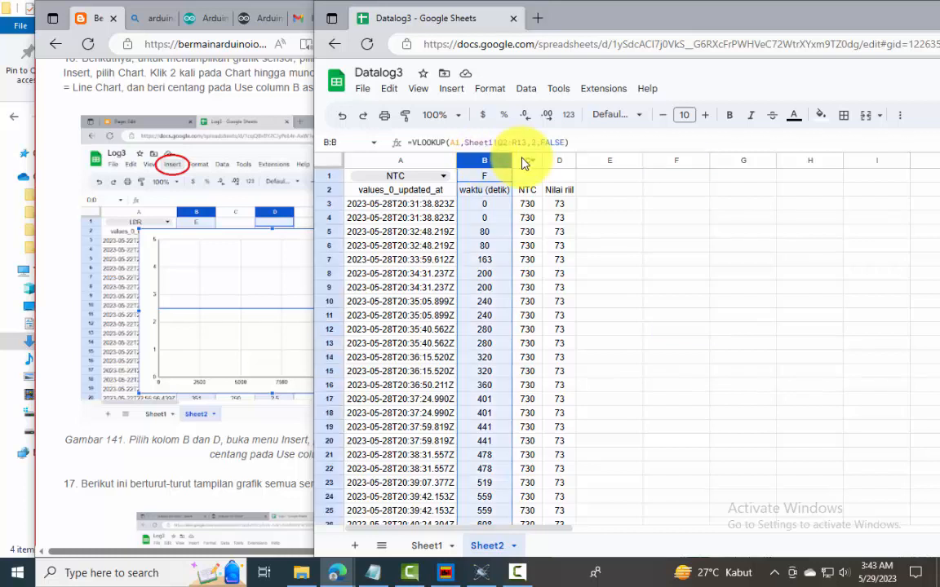
{"action": "left_click", "coordinate": [558, 161], "text": "ctrl"}
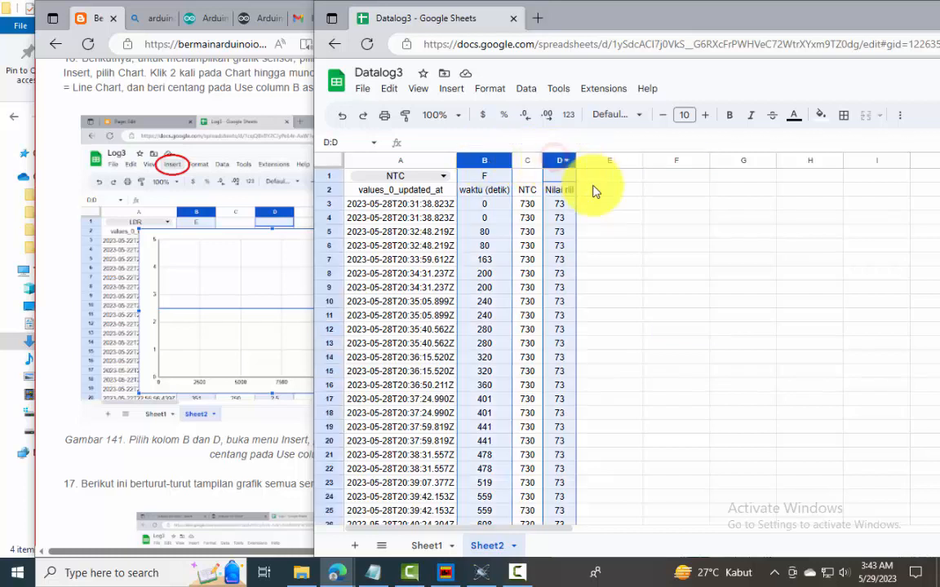
{"action": "left_click", "coordinate": [454, 89]}
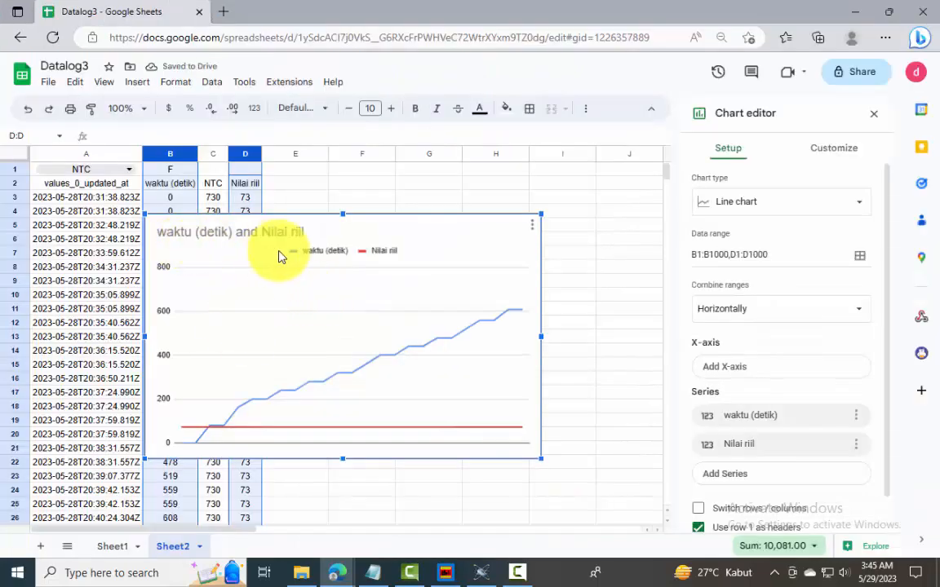
Set waktu (detik) as the chart's X-axis and remove it from the series, keeping only Nilai riil
{"action": "left_click", "coordinate": [826, 374]}
{"action": "left_click", "coordinate": [760, 431]}
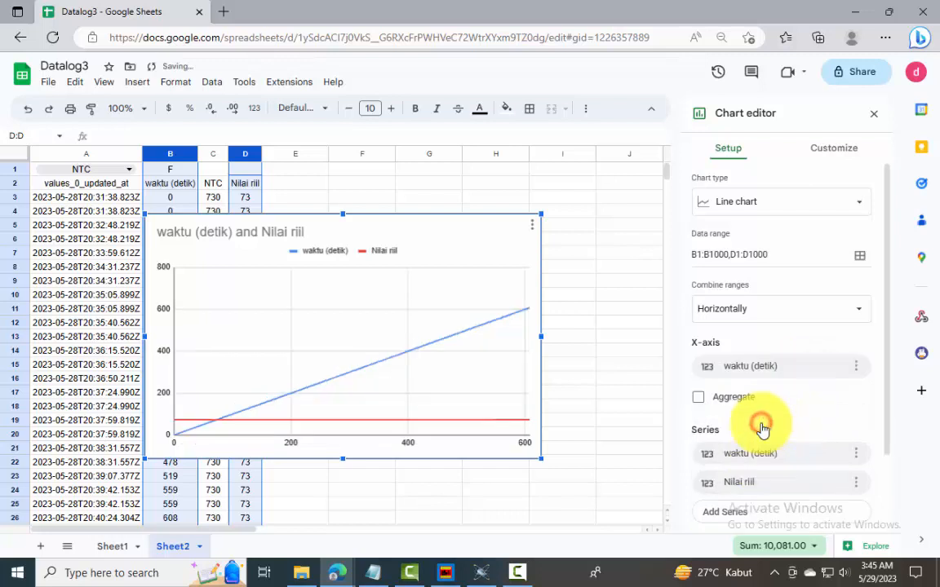
{"action": "left_click", "coordinate": [856, 458]}
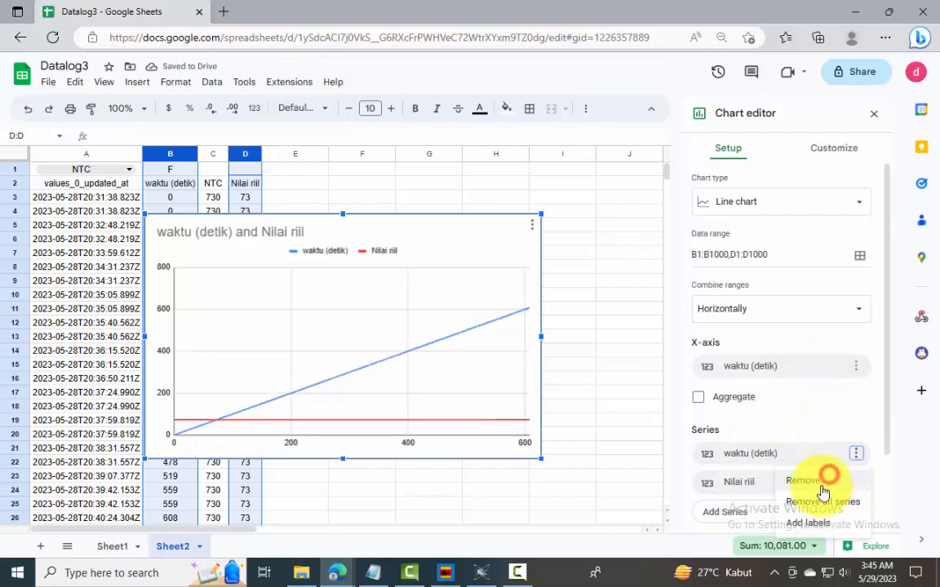
{"action": "left_click", "coordinate": [821, 483]}
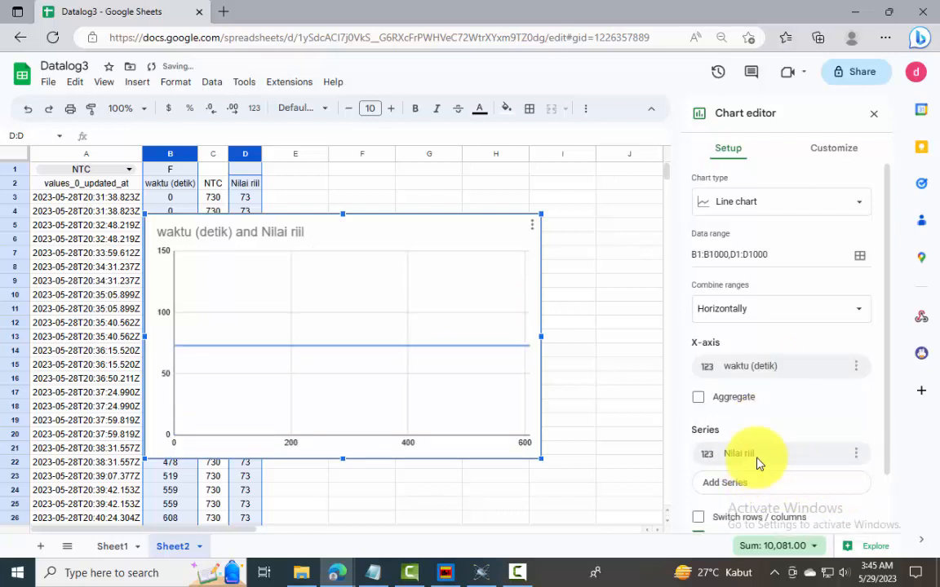
Place the chart beside the data columns and retitle it "Nilai dan Waktu (detik)"
{"action": "double_click", "coordinate": [425, 194]}
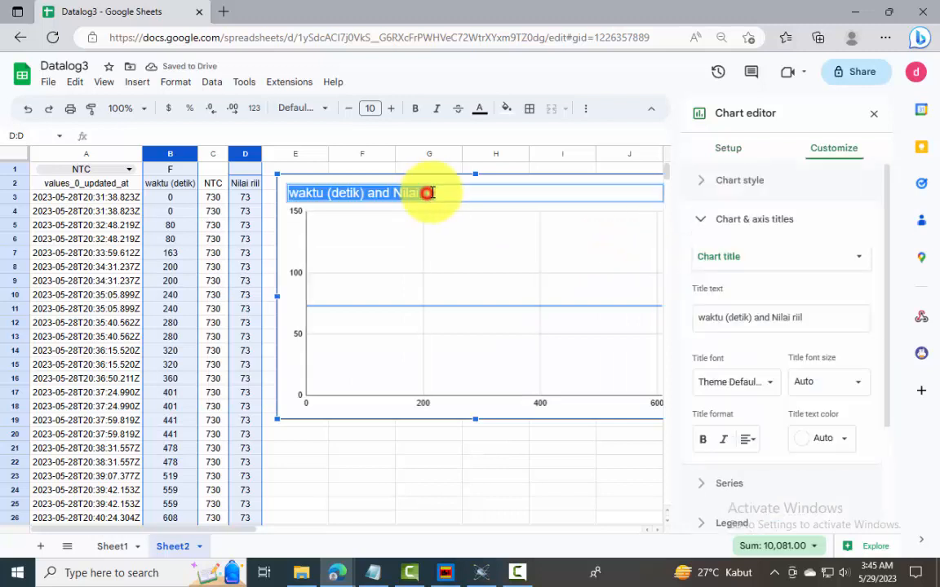
{"action": "left_click_drag", "start_coordinate": [813, 317], "coordinate": [692, 317]}
{"action": "type", "text": "Nilai d"}
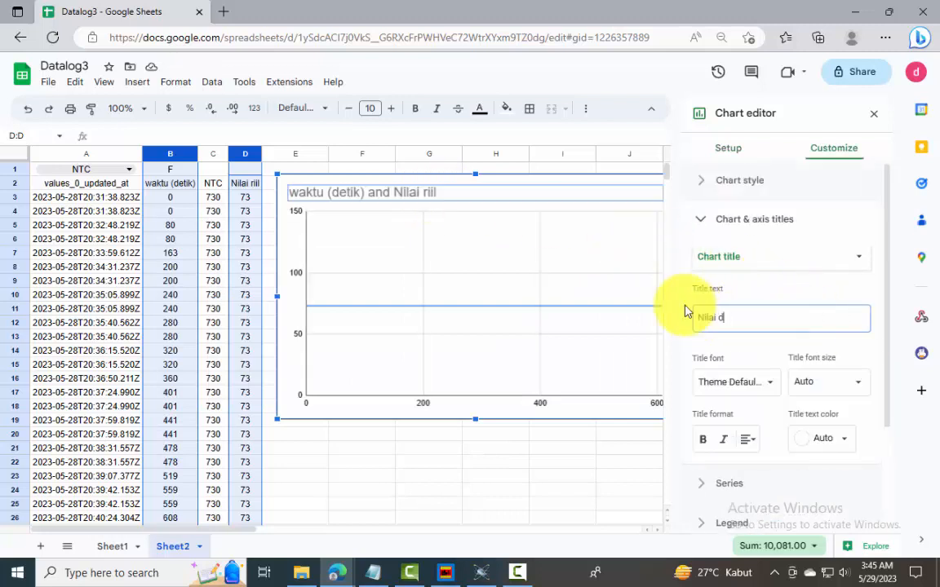
{"action": "type", "text": "an Waktu (detik)"}
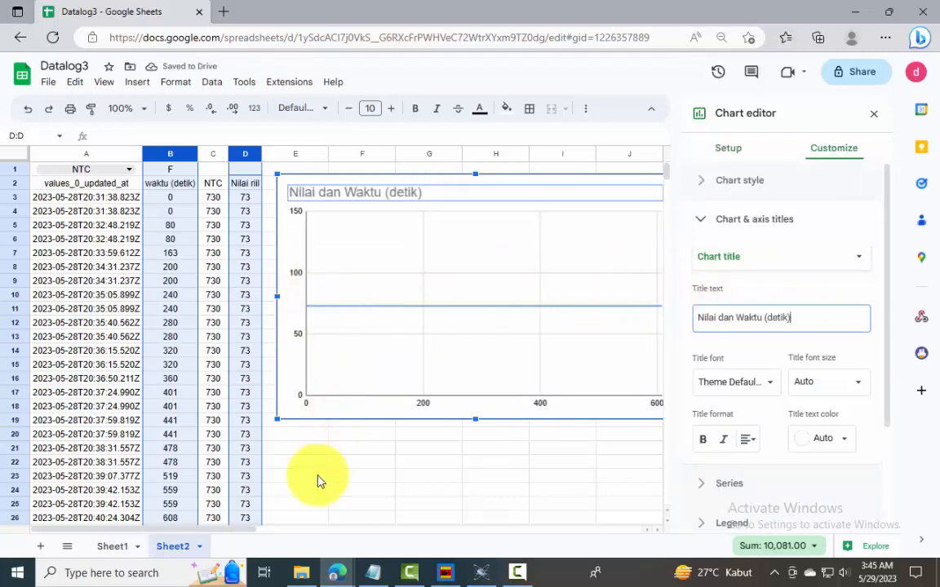
{"action": "left_click", "coordinate": [242, 412]}
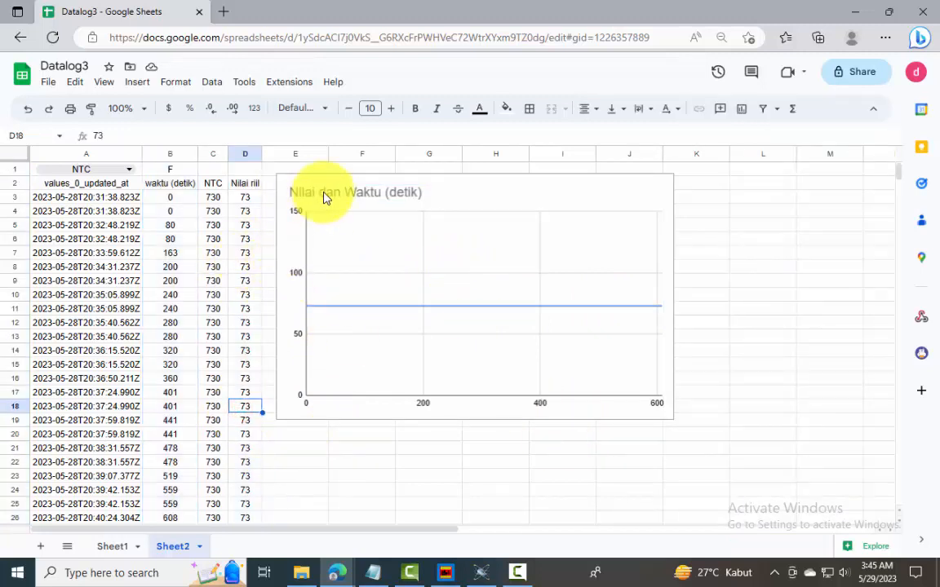
Test the chart by choosing LDR, NTC, TC1 and DHT-1 in turn from the A1 dropdown
{"action": "left_click", "coordinate": [129, 169]}
{"action": "left_click", "coordinate": [102, 181]}
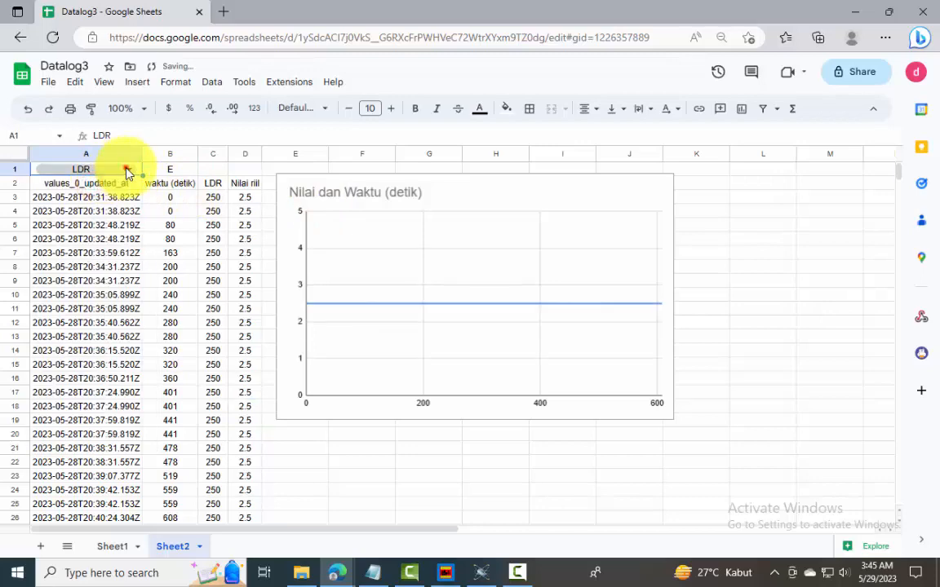
{"action": "left_click", "coordinate": [127, 169]}
{"action": "left_click", "coordinate": [48, 208]}
{"action": "left_click", "coordinate": [126, 169]}
{"action": "left_click", "coordinate": [75, 248]}
{"action": "left_click", "coordinate": [129, 169]}
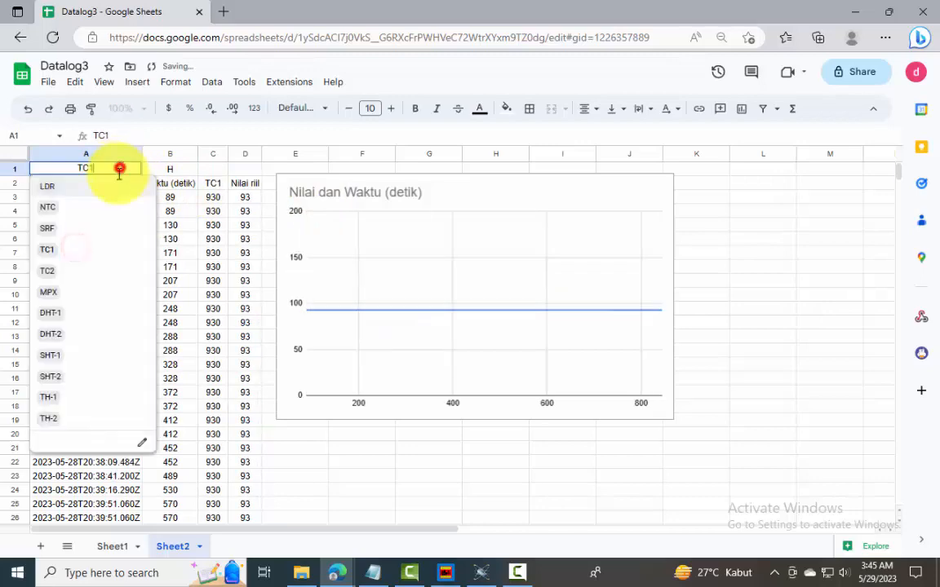
{"action": "left_click", "coordinate": [79, 310]}
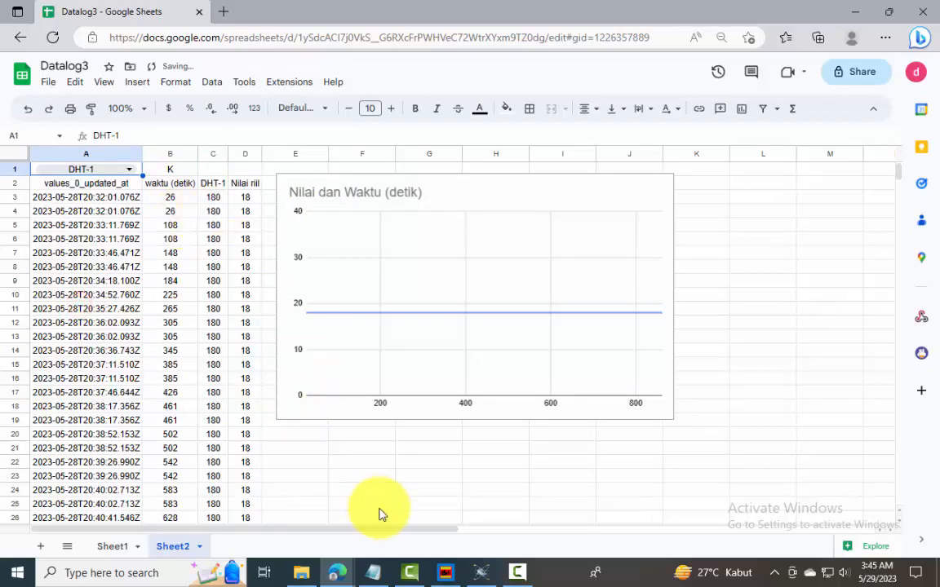
Switch to Proteus and arrange its schematic and Virtual Terminal windows so the Sheet2 data stays visible alongside
{"action": "left_click", "coordinate": [481, 572]}
{"action": "left_click_drag", "start_coordinate": [535, 244], "coordinate": [498, 133]}
{"action": "left_click_drag", "start_coordinate": [754, 207], "coordinate": [873, 303]}
{"action": "scroll", "coordinate": [757, 268], "scroll_direction": "up", "scroll_amount": 3}
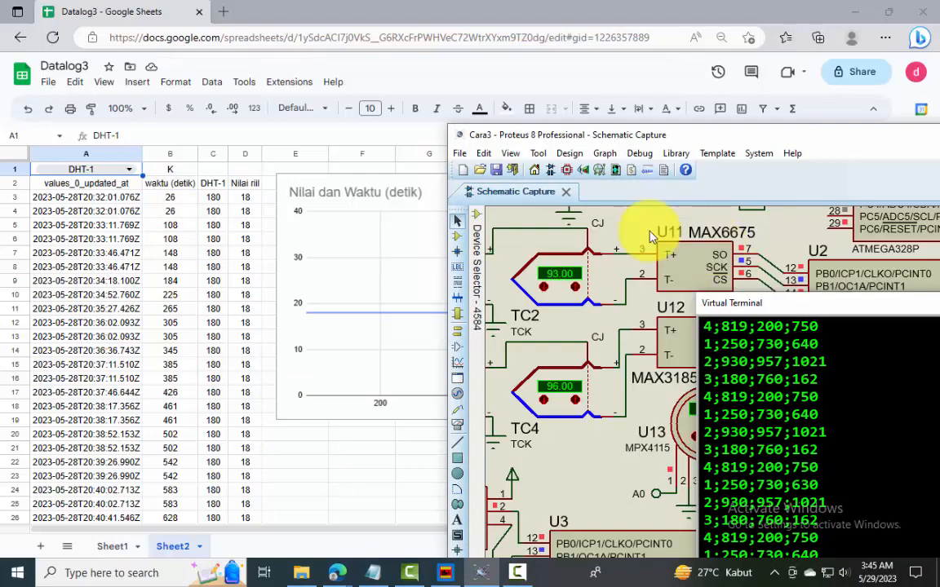
{"action": "scroll", "coordinate": [650, 233], "scroll_direction": "down", "scroll_amount": 2}
Choose LDR from the A1 dropdown in the spreadsheet and bring the LDR1 torch sensor into view in the Proteus schematic
{"action": "left_click", "coordinate": [129, 168]}
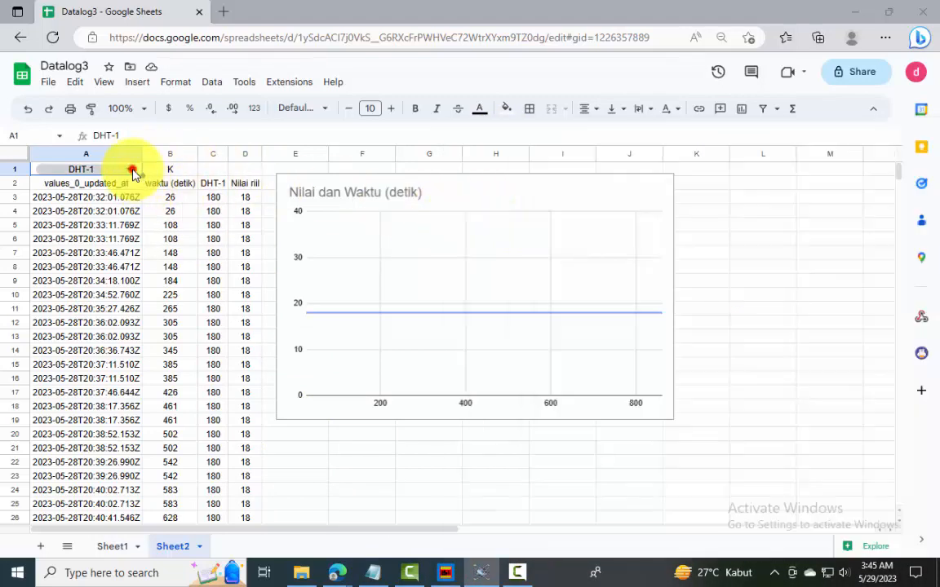
{"action": "left_click", "coordinate": [87, 197]}
{"action": "left_click", "coordinate": [480, 571]}
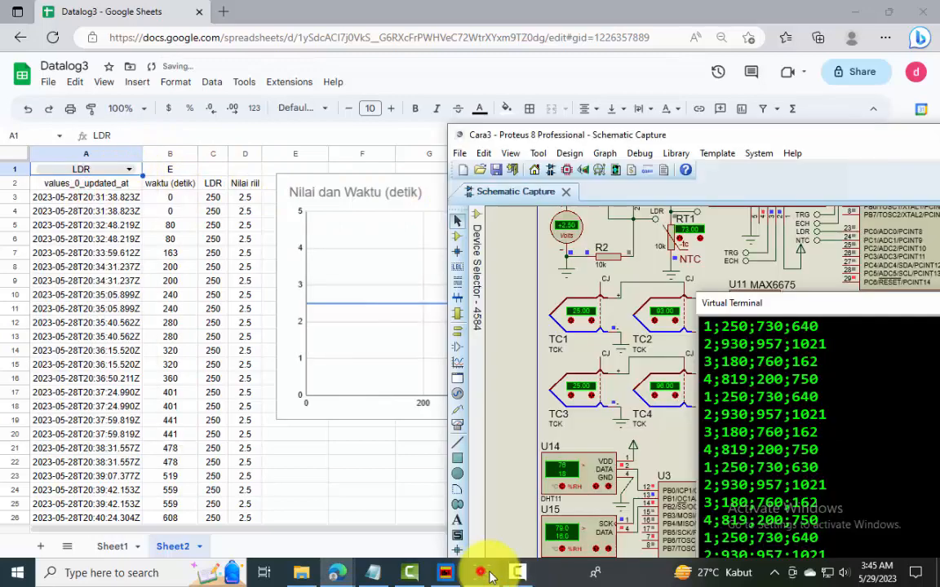
{"action": "scroll", "coordinate": [626, 257], "scroll_direction": "up", "scroll_amount": 1}
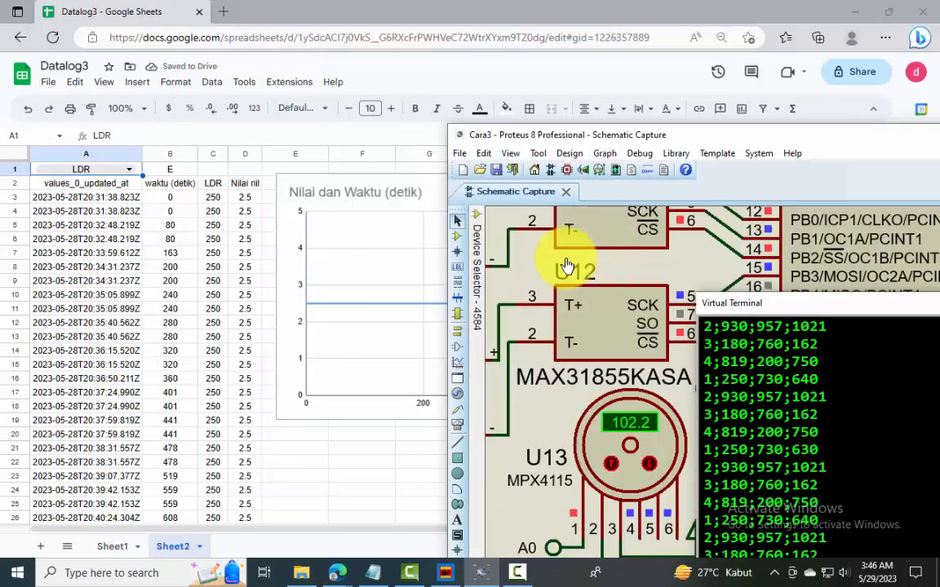
{"action": "left_click", "coordinate": [481, 224]}
{"action": "left_click", "coordinate": [491, 225]}
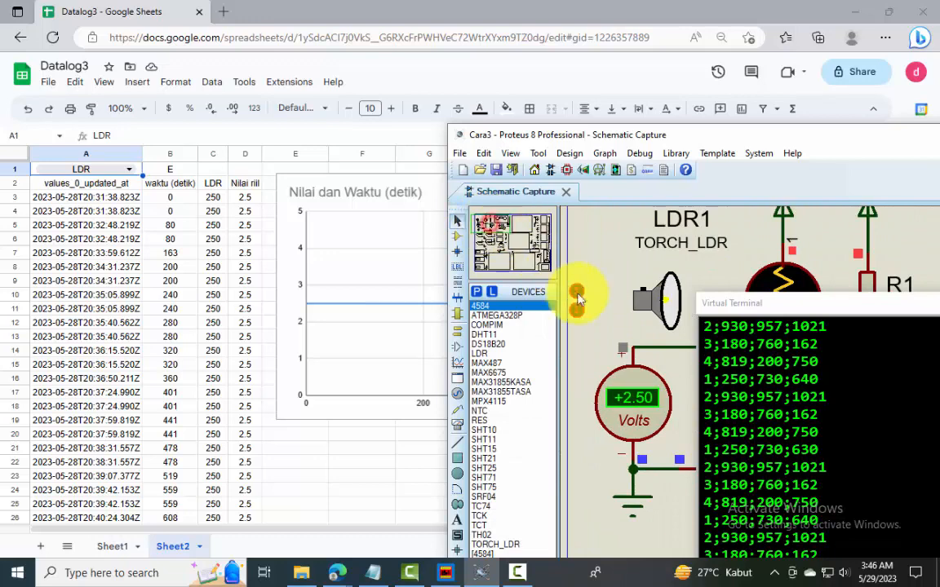
In Proteus, bring the LDR1 torch closer until the voltmeter reads +4.55 V, and set the RT1 NTC thermistor to 78
{"action": "left_click", "coordinate": [576, 294]}
{"action": "left_click", "coordinate": [576, 294]}
{"action": "left_click", "coordinate": [576, 293]}
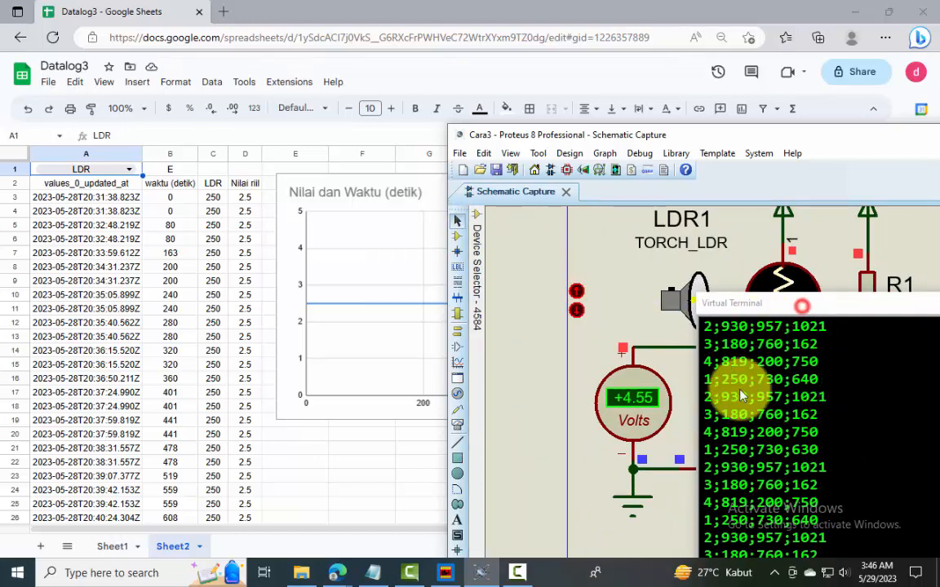
{"action": "left_click_drag", "start_coordinate": [789, 310], "coordinate": [848, 498]}
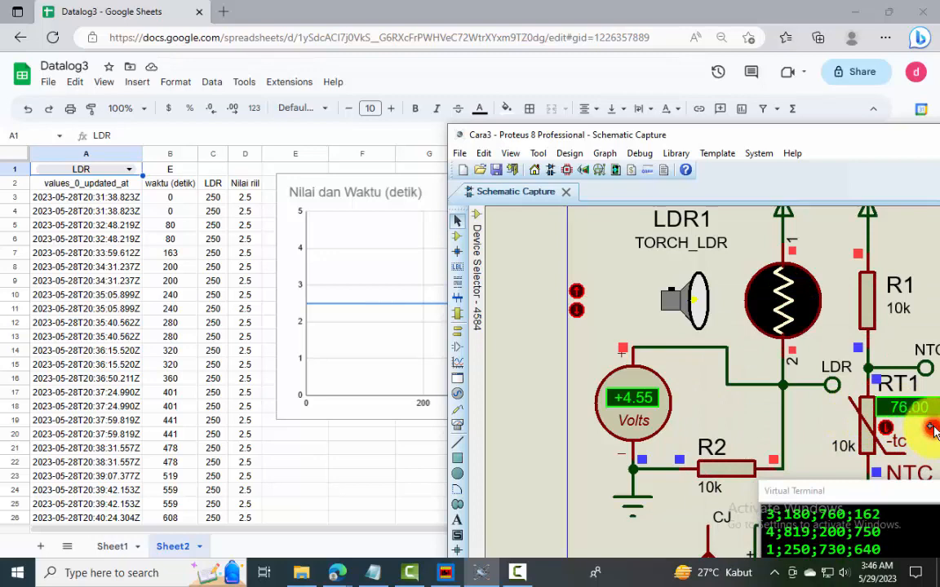
{"action": "left_click", "coordinate": [932, 427]}
{"action": "left_click", "coordinate": [751, 214]}
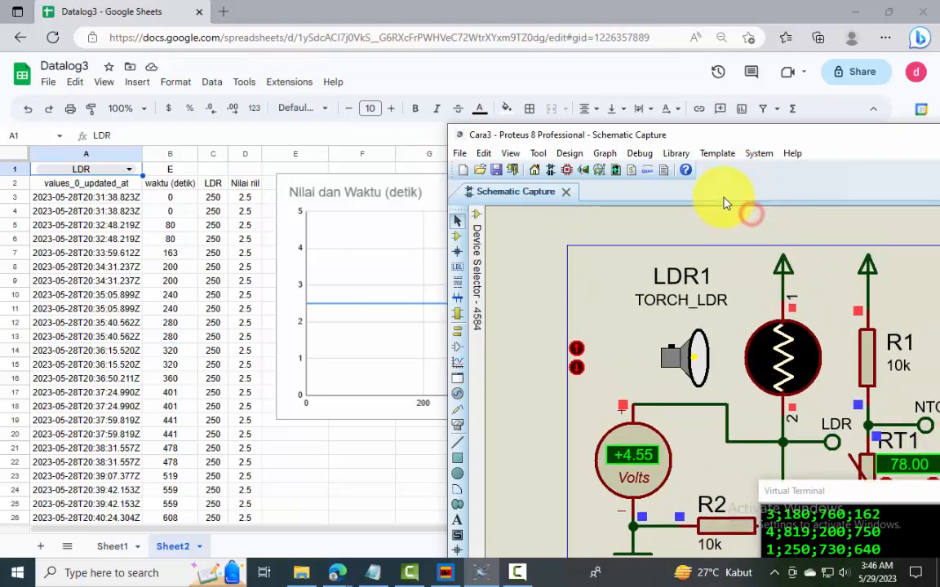
Reposition the Proteus window over the spreadsheet and lower the distance on the U10 SRF04 ultrasonic sensor
{"action": "left_click", "coordinate": [698, 131]}
{"action": "scroll", "coordinate": [692, 135], "scroll_direction": "down", "scroll_amount": 5}
{"action": "left_click_drag", "start_coordinate": [696, 140], "coordinate": [650, 156]}
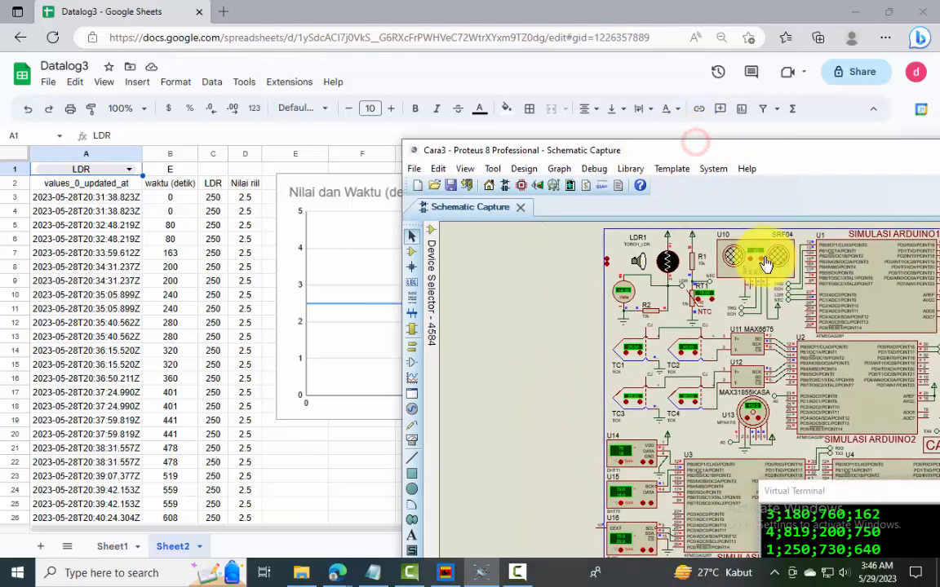
{"action": "scroll", "coordinate": [765, 262], "scroll_direction": "up", "scroll_amount": 2}
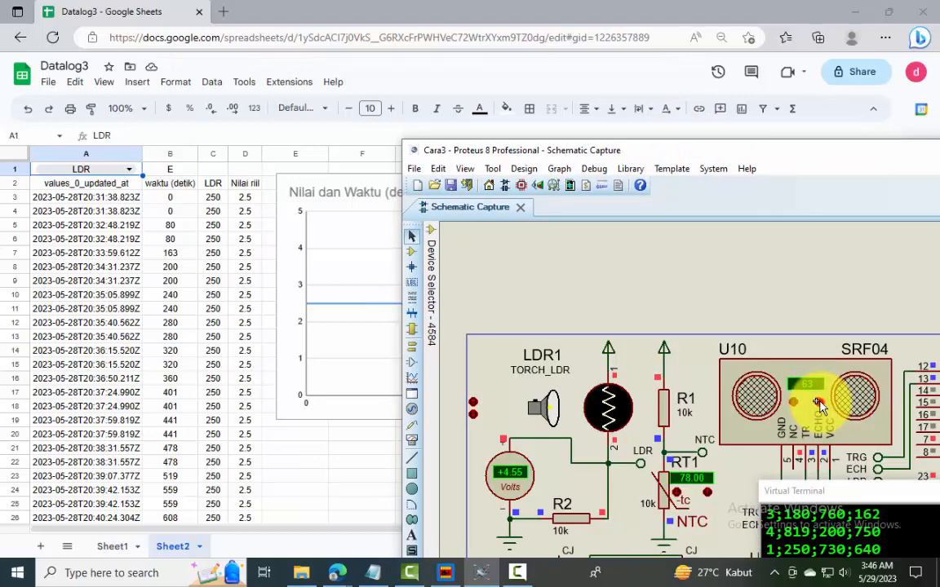
Set thermocouple TC2 to 96 and thermocouple TC4 to 98
{"action": "scroll", "coordinate": [735, 473], "scroll_direction": "down", "scroll_amount": 2}
{"action": "scroll", "coordinate": [734, 472], "scroll_direction": "up", "scroll_amount": 3}
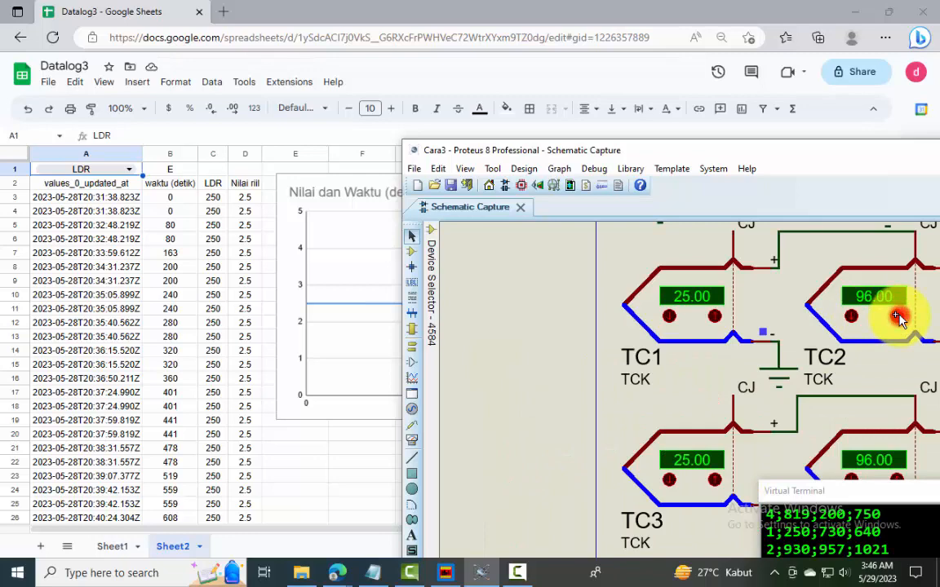
{"action": "scroll", "coordinate": [898, 318], "scroll_direction": "down", "scroll_amount": 1}
{"action": "scroll", "coordinate": [820, 408], "scroll_direction": "up", "scroll_amount": 1}
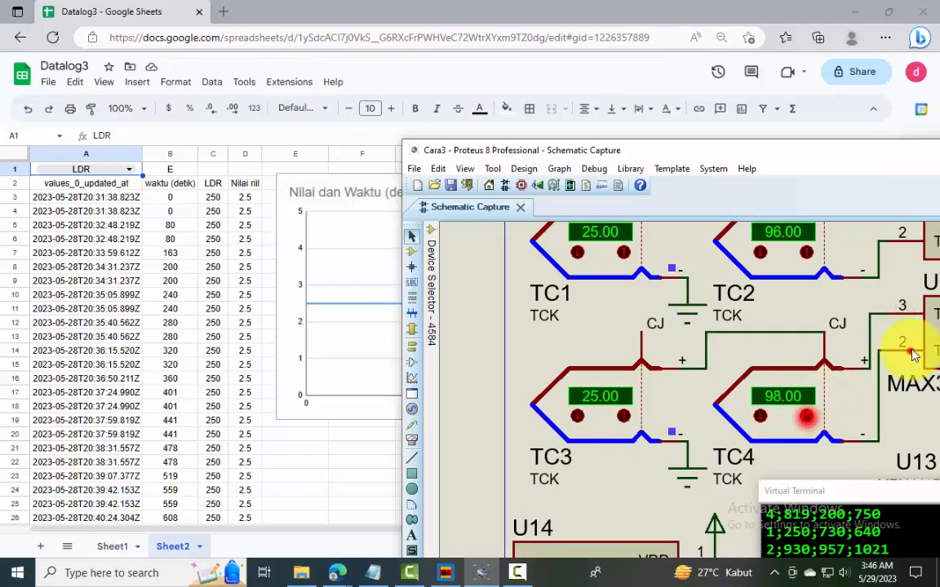
Adjust the pressure on the U13 MPX4115 sensor
{"action": "scroll", "coordinate": [881, 378], "scroll_direction": "down", "scroll_amount": 1}
{"action": "scroll", "coordinate": [838, 409], "scroll_direction": "up", "scroll_amount": 1}
{"action": "scroll", "coordinate": [840, 453], "scroll_direction": "down", "scroll_amount": 1}
{"action": "scroll", "coordinate": [840, 454], "scroll_direction": "up", "scroll_amount": 2}
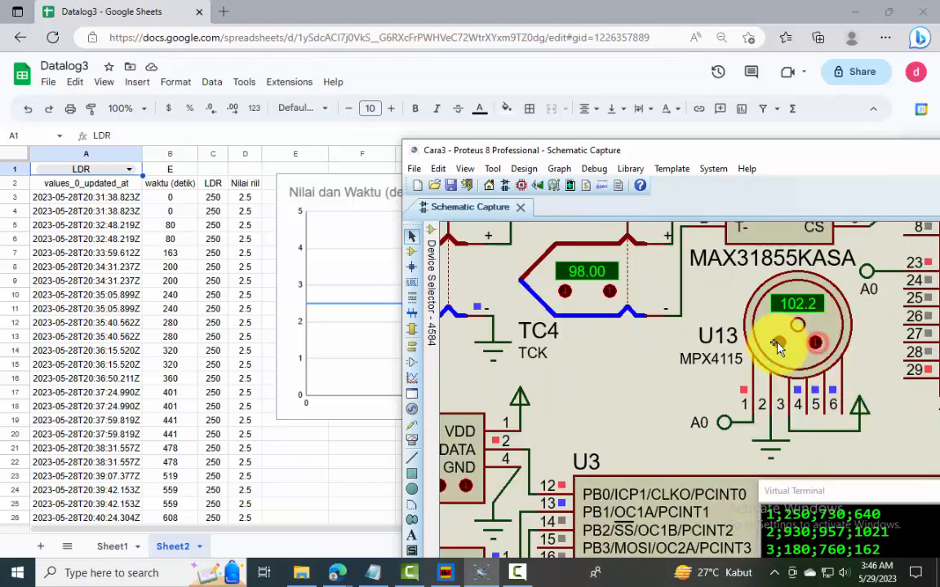
Set the U14 DHT11 sensor to 79 %RH humidity and 28 °C temperature
{"action": "scroll", "coordinate": [777, 347], "scroll_direction": "down", "scroll_amount": 1}
{"action": "scroll", "coordinate": [645, 385], "scroll_direction": "up", "scroll_amount": 1}
{"action": "scroll", "coordinate": [776, 411], "scroll_direction": "up", "scroll_amount": 1}
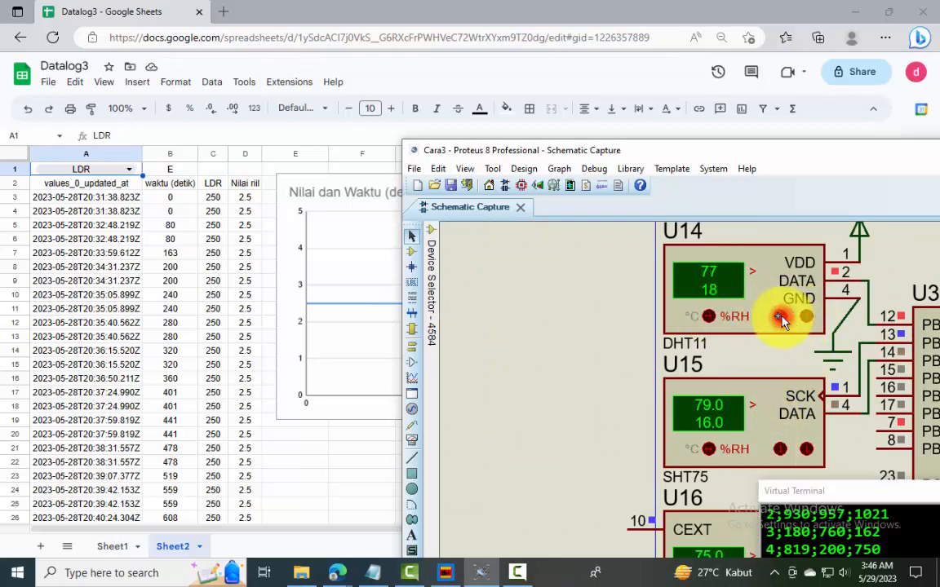
{"action": "left_click", "coordinate": [708, 316]}
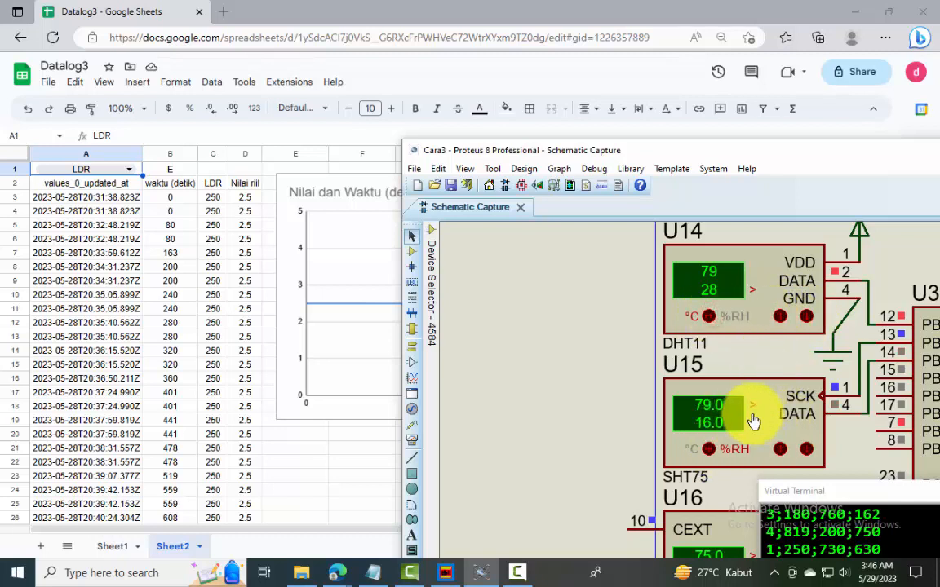
Set the U15 SHT75 sensor to 88 %RH humidity and 24 °C temperature
{"action": "left_click", "coordinate": [778, 449]}
{"action": "left_click", "coordinate": [778, 450]}
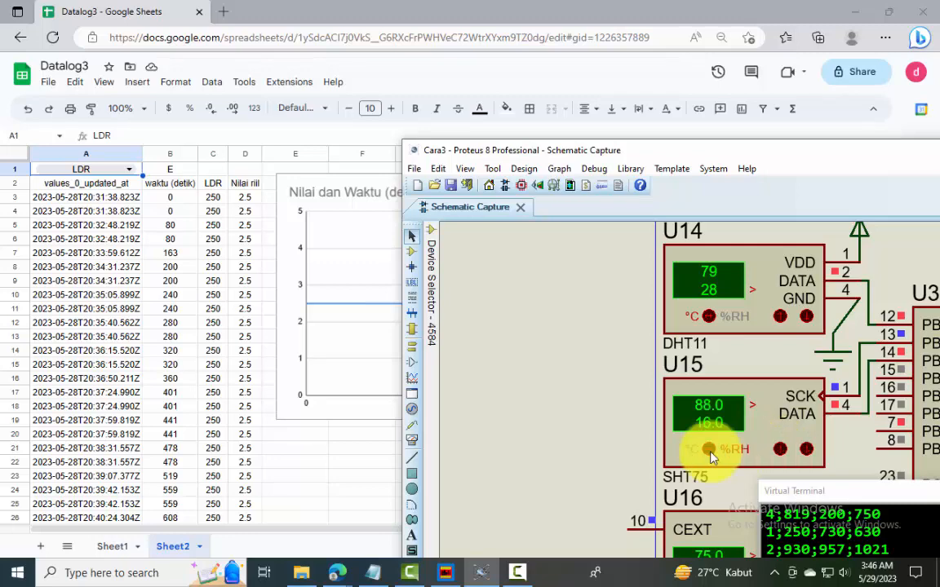
{"action": "left_click", "coordinate": [710, 451]}
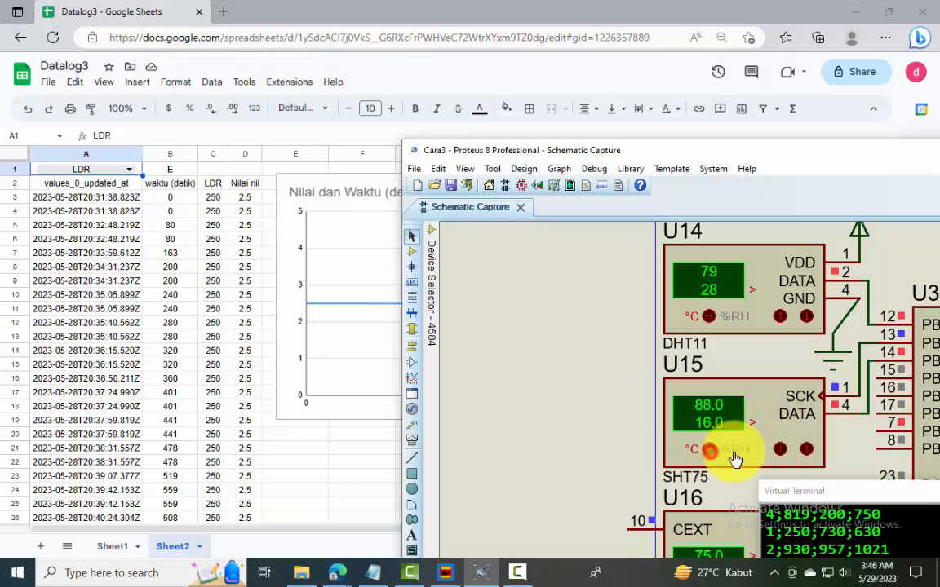
{"action": "left_click", "coordinate": [781, 450]}
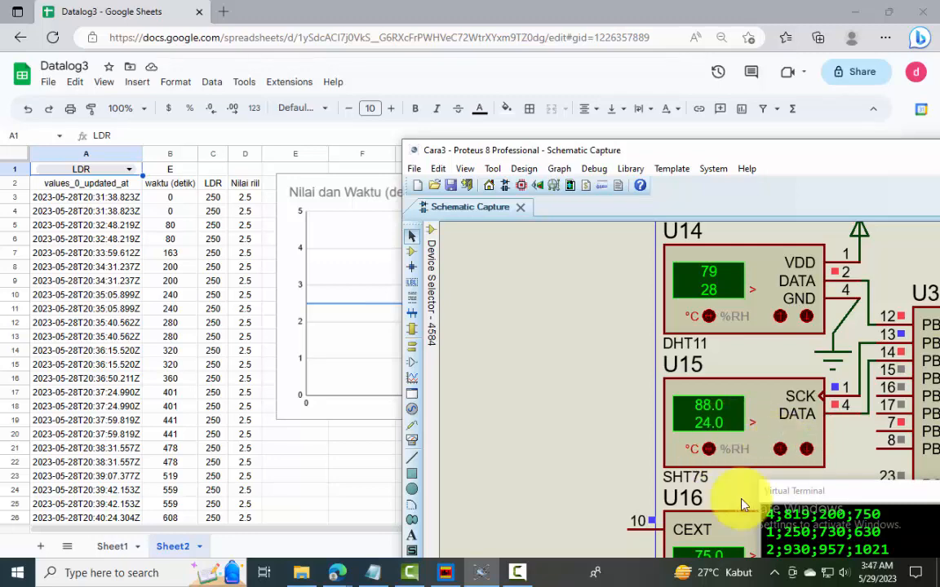
Set the U16 TH02 sensor to 84 %RH humidity and 33 °C temperature
{"action": "scroll", "coordinate": [744, 502], "scroll_direction": "down", "scroll_amount": 1}
{"action": "scroll", "coordinate": [760, 526], "scroll_direction": "up", "scroll_amount": 1}
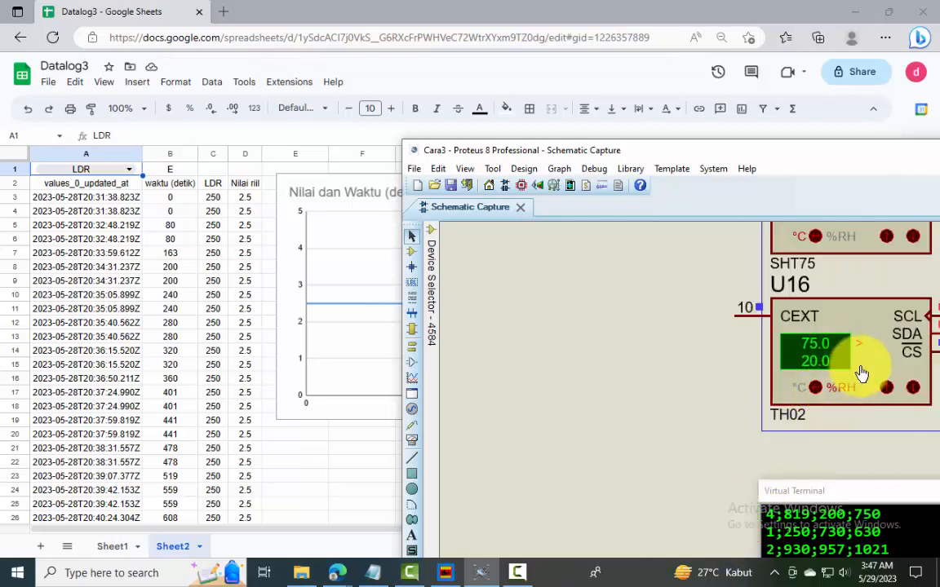
{"action": "scroll", "coordinate": [862, 378], "scroll_direction": "up", "scroll_amount": 1}
{"action": "left_click", "coordinate": [865, 422]}
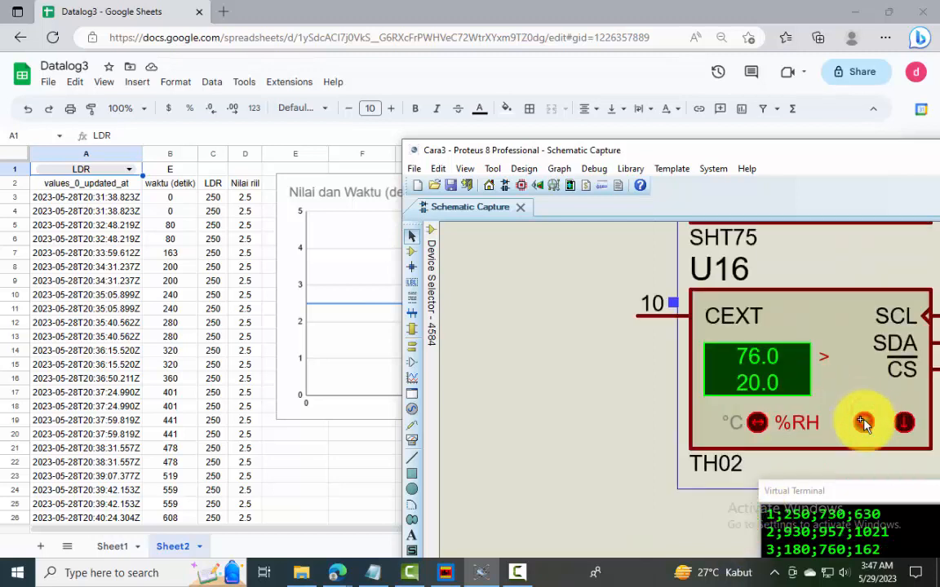
{"action": "left_click", "coordinate": [757, 422]}
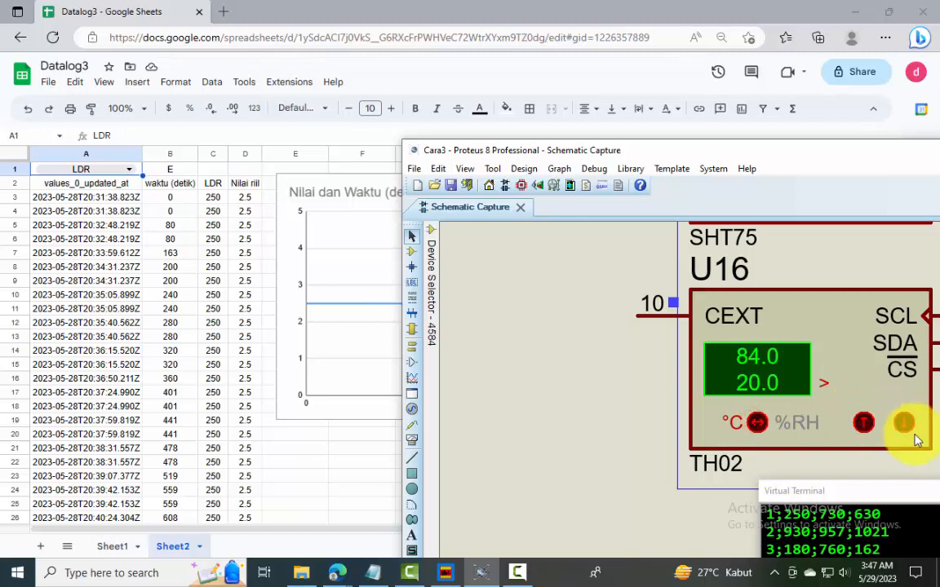
{"action": "left_click", "coordinate": [863, 422]}
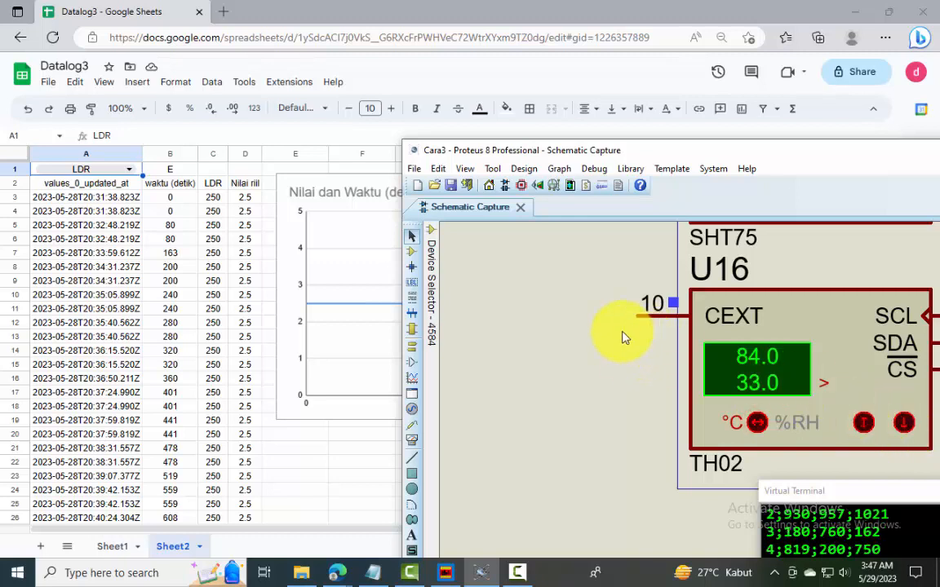
Switch to the Datalog3 spreadsheet and check the chart for LDR, NTC, SRF, TC1 and TC2 in turn using the A1 dropdown
{"action": "left_click", "coordinate": [286, 184]}
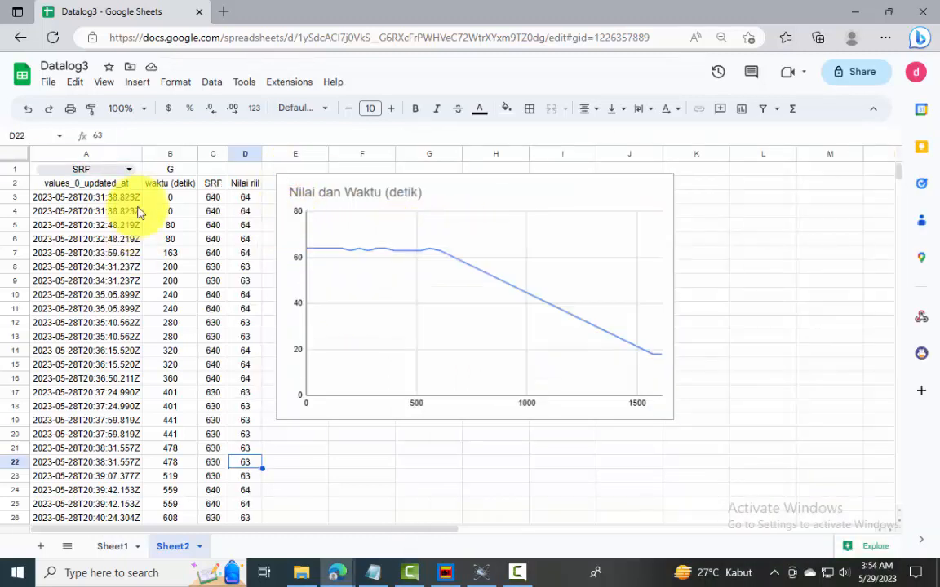
{"action": "left_click", "coordinate": [130, 169]}
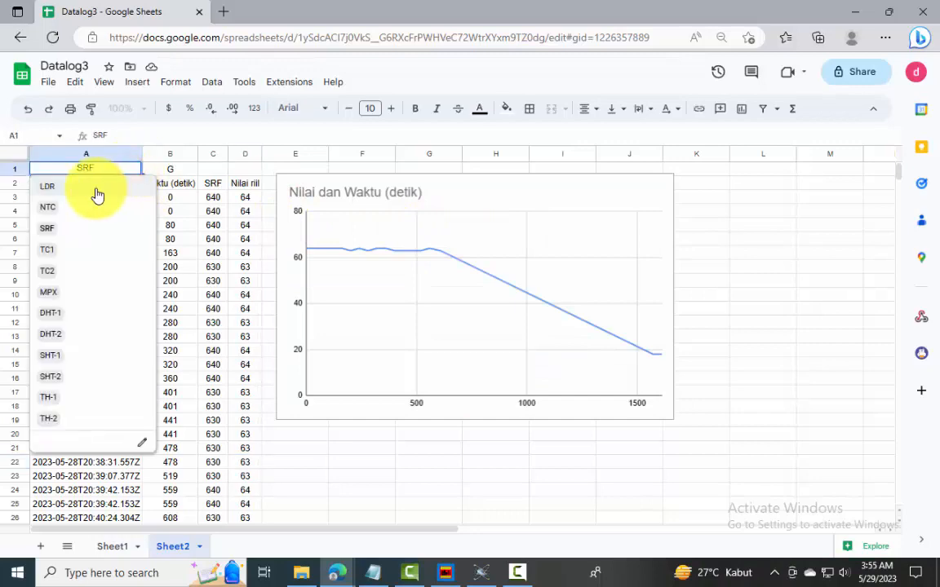
{"action": "left_click", "coordinate": [97, 189]}
{"action": "left_click", "coordinate": [130, 173]}
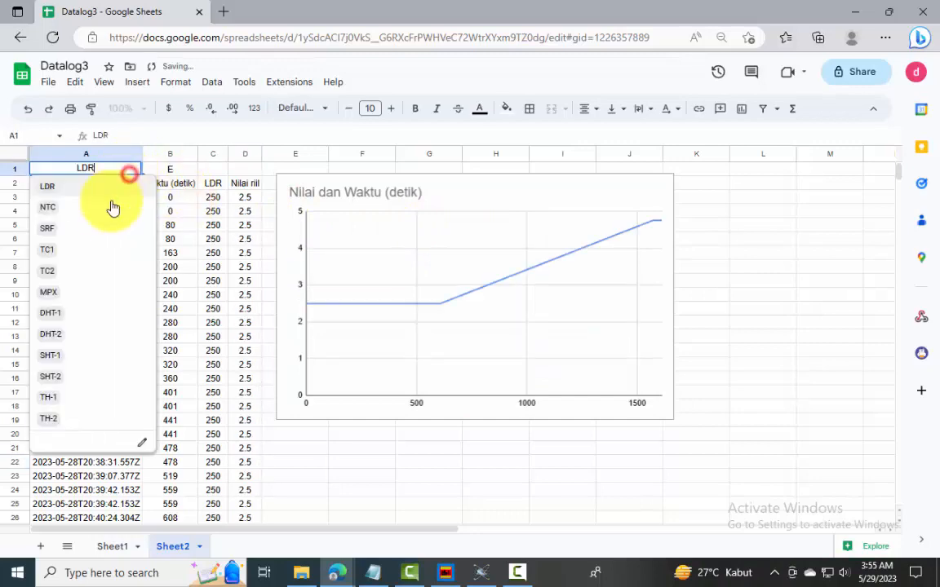
{"action": "left_click", "coordinate": [107, 209]}
{"action": "left_click", "coordinate": [130, 173]}
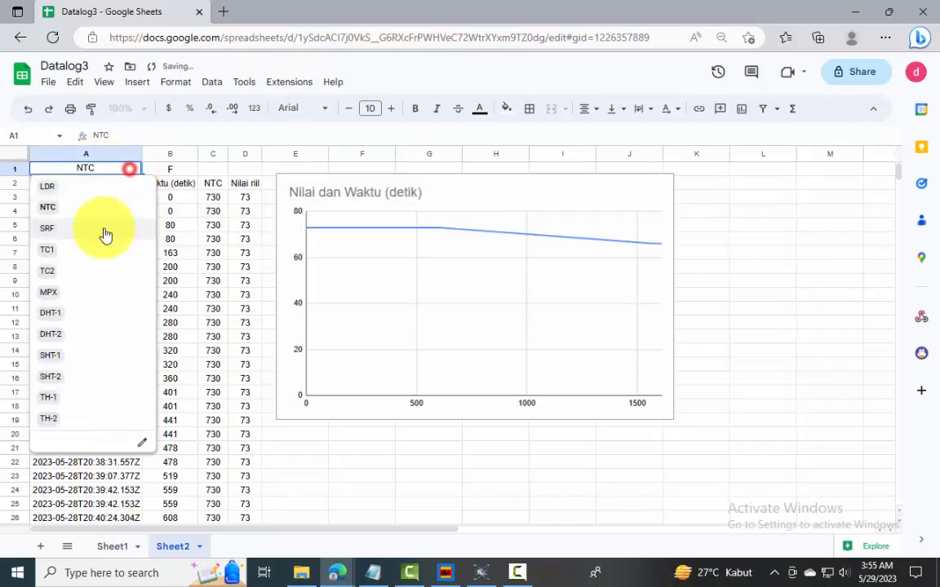
{"action": "left_click", "coordinate": [105, 229]}
{"action": "left_click", "coordinate": [127, 169]}
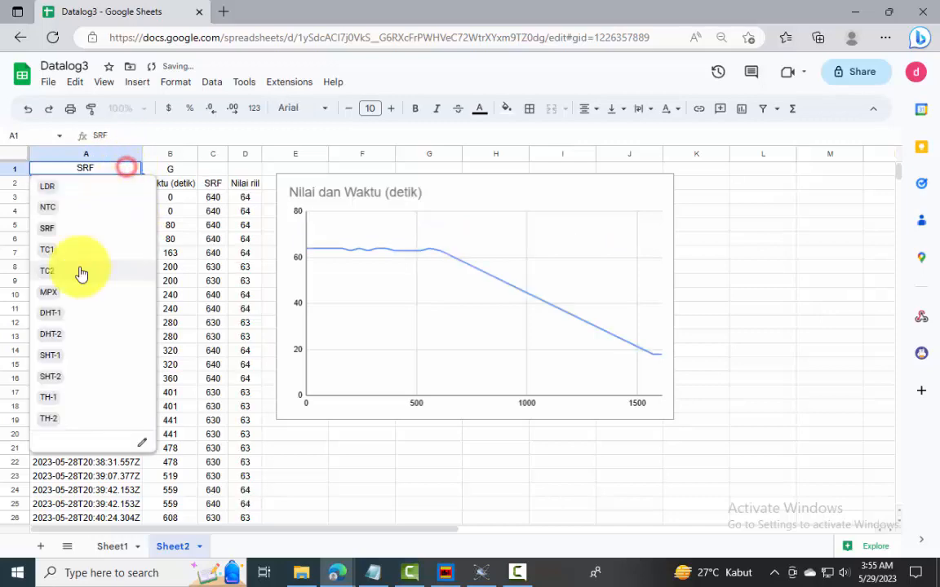
{"action": "left_click", "coordinate": [82, 253]}
{"action": "left_click", "coordinate": [127, 172]}
{"action": "left_click", "coordinate": [73, 270]}
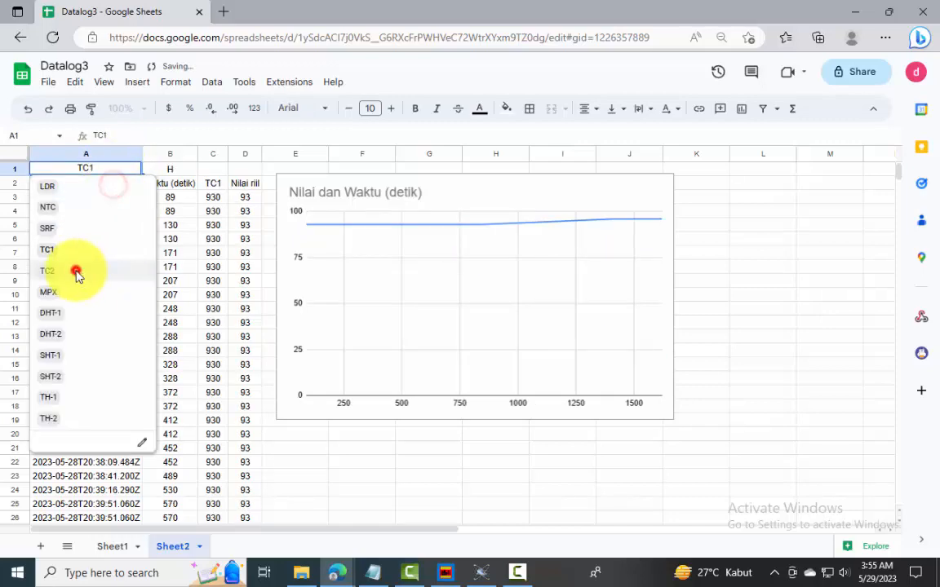
Check the chart for DHT-1, MPX, SHT-1, SHT-2, TH-1 and TH-2 in turn using the A1 dropdown
{"action": "left_click", "coordinate": [128, 169]}
{"action": "left_click", "coordinate": [63, 313]}
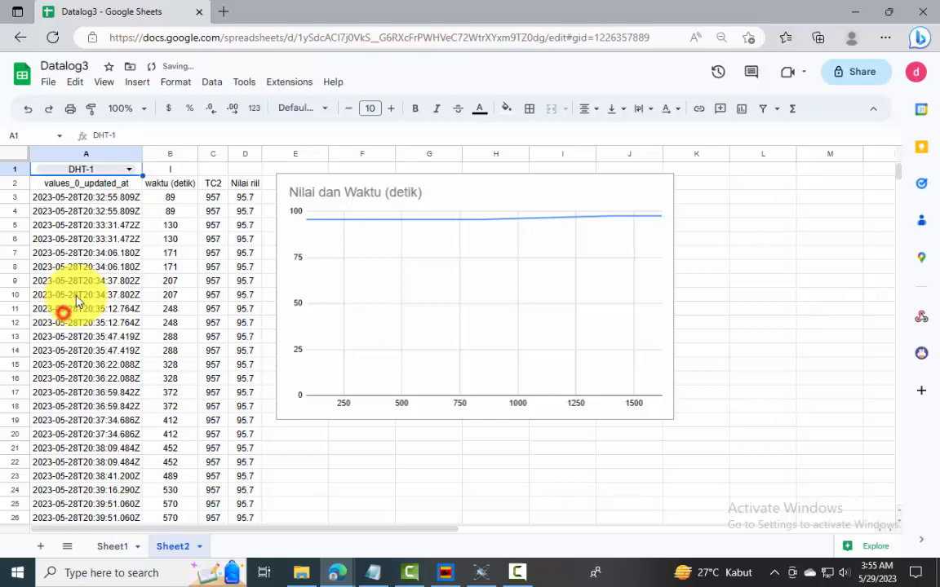
{"action": "left_click", "coordinate": [124, 169]}
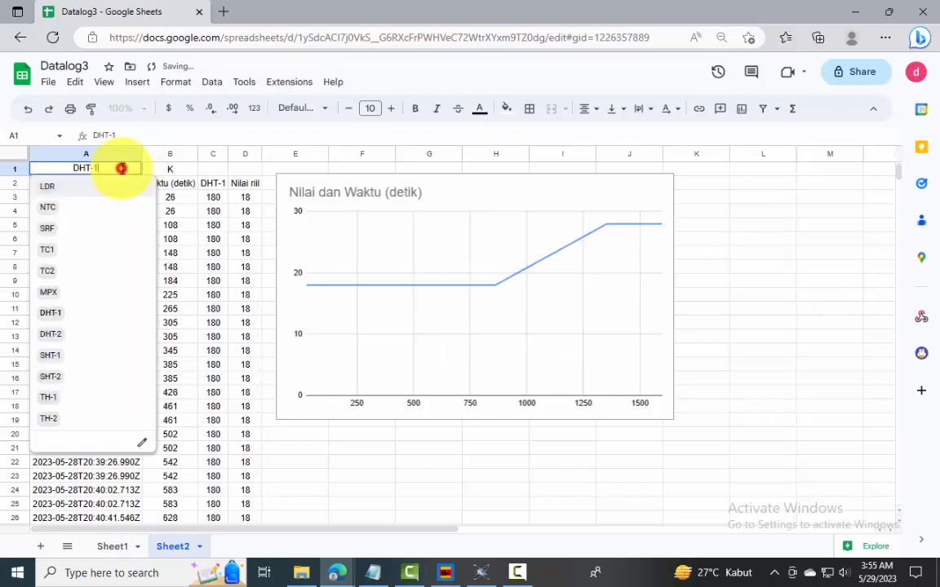
{"action": "left_click", "coordinate": [80, 294]}
{"action": "left_click", "coordinate": [124, 171]}
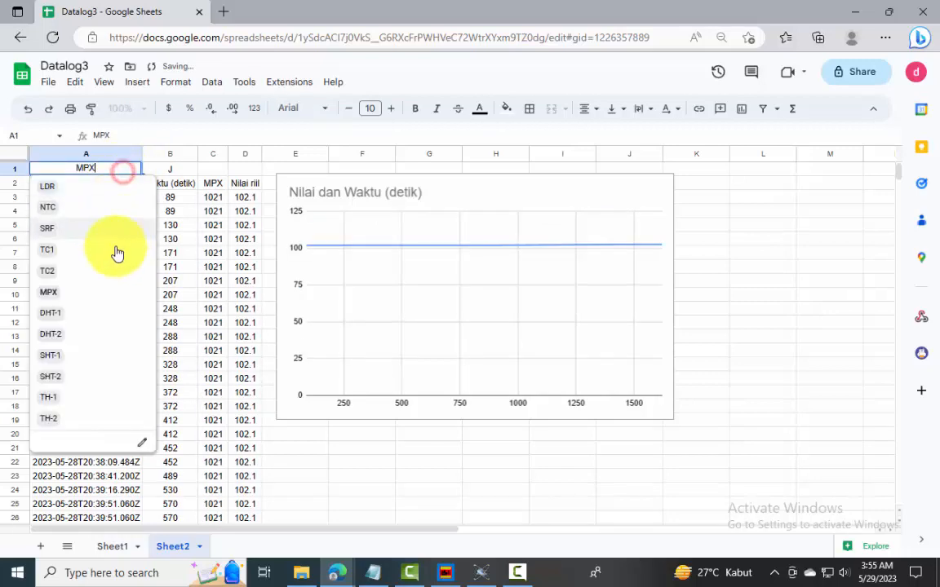
{"action": "left_click", "coordinate": [82, 353]}
{"action": "left_click", "coordinate": [128, 168]}
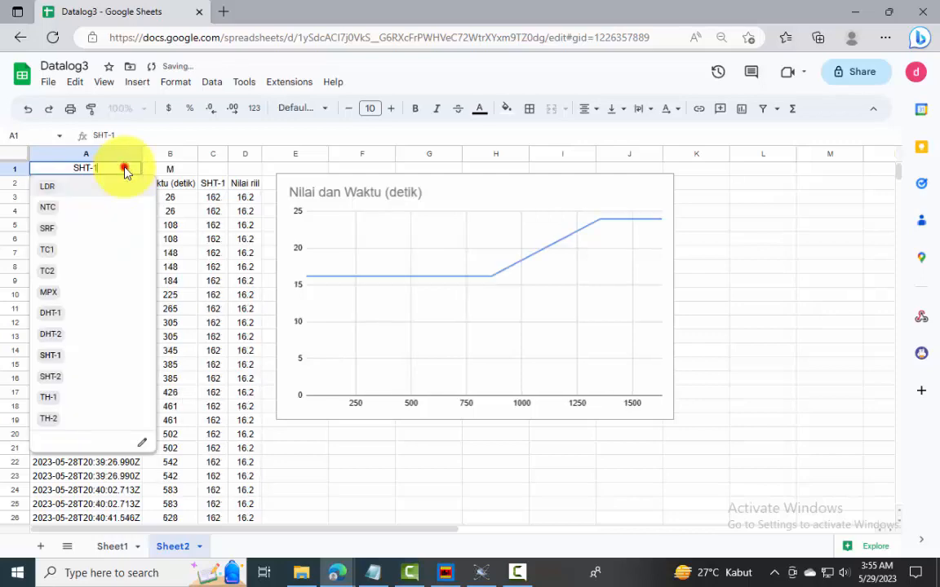
{"action": "left_click", "coordinate": [73, 379]}
{"action": "left_click", "coordinate": [128, 168]}
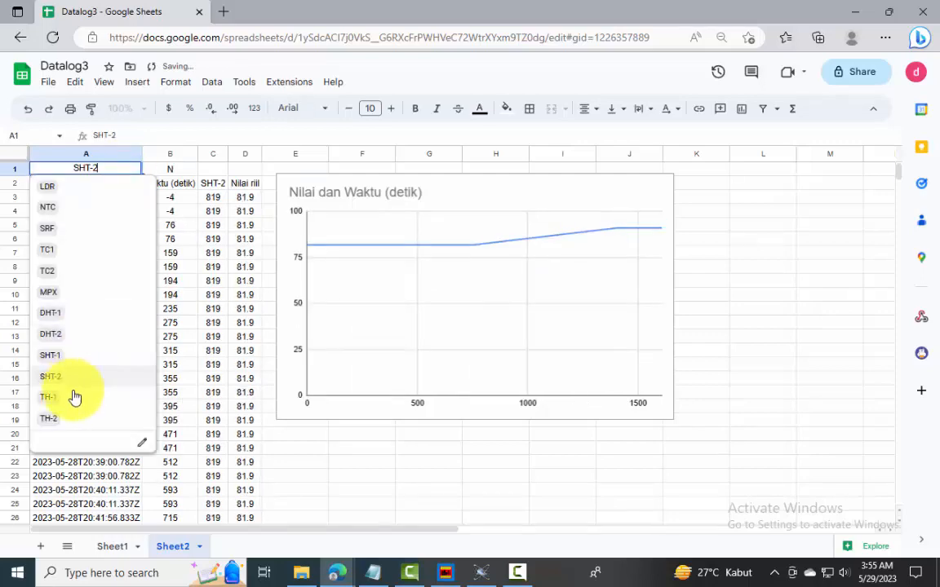
{"action": "left_click", "coordinate": [73, 397]}
{"action": "left_click", "coordinate": [123, 168]}
{"action": "left_click", "coordinate": [75, 419]}
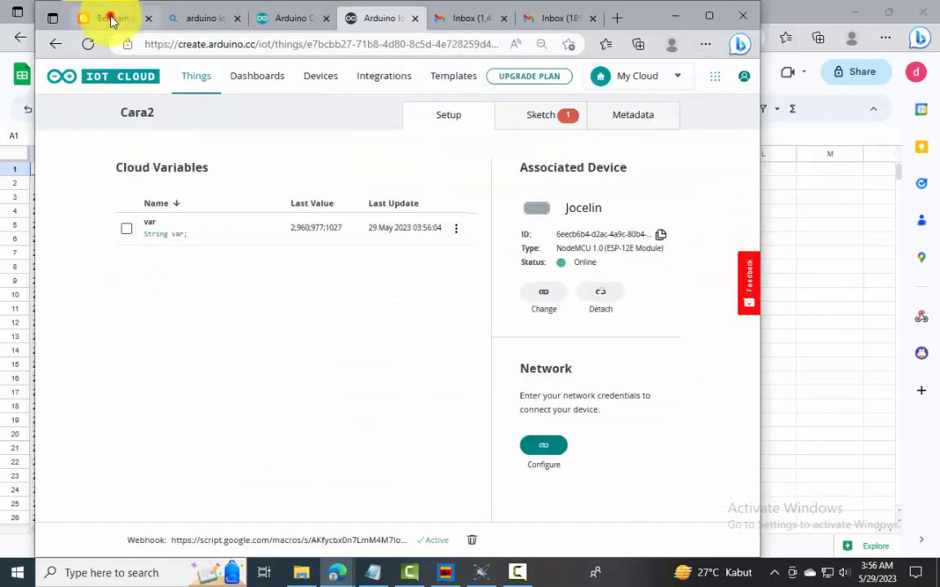
Switch to the Datalogger tutorial blog page and read its closing sections on Cara3's pros and cons, correction notes and required files
{"action": "left_click", "coordinate": [111, 20]}
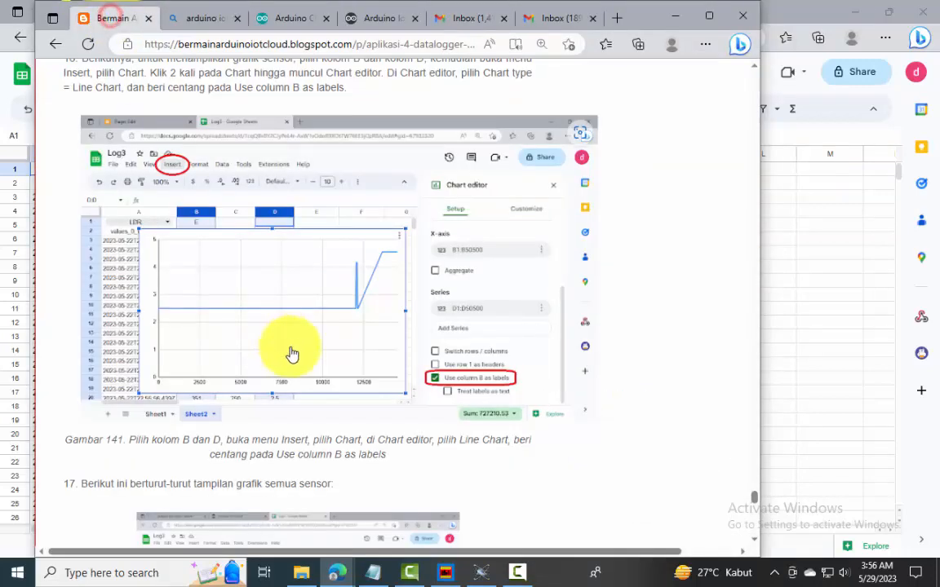
{"action": "scroll", "coordinate": [306, 353], "scroll_direction": "down", "scroll_amount": 15}
{"action": "scroll", "coordinate": [308, 355], "scroll_direction": "down", "scroll_amount": 20}
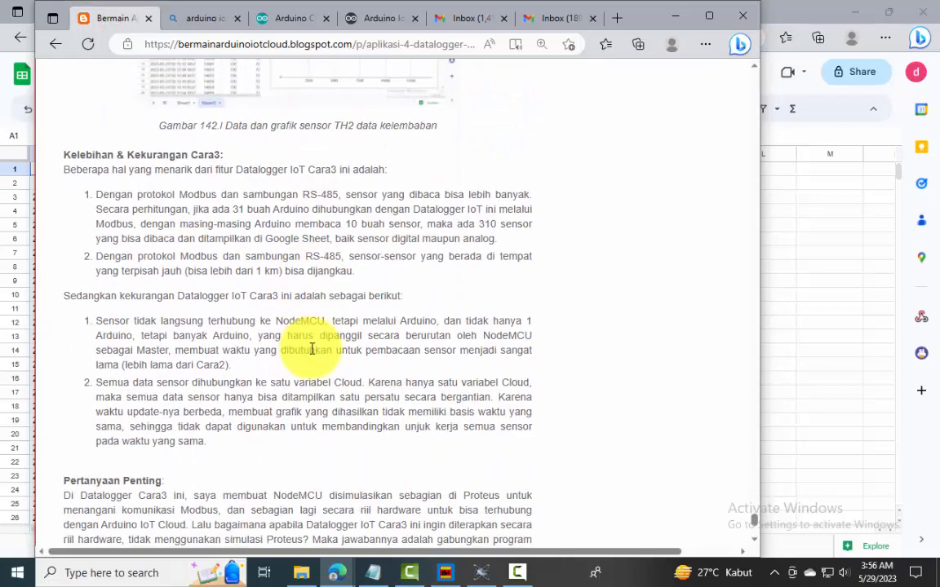
{"action": "scroll", "coordinate": [342, 351], "scroll_direction": "down", "scroll_amount": 15}
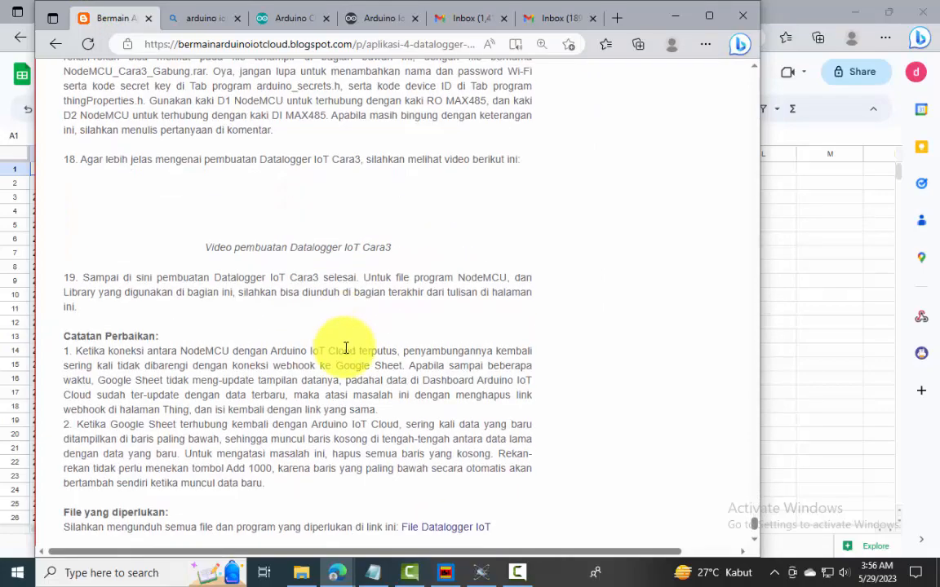
{"action": "scroll", "coordinate": [346, 348], "scroll_direction": "down", "scroll_amount": 4}
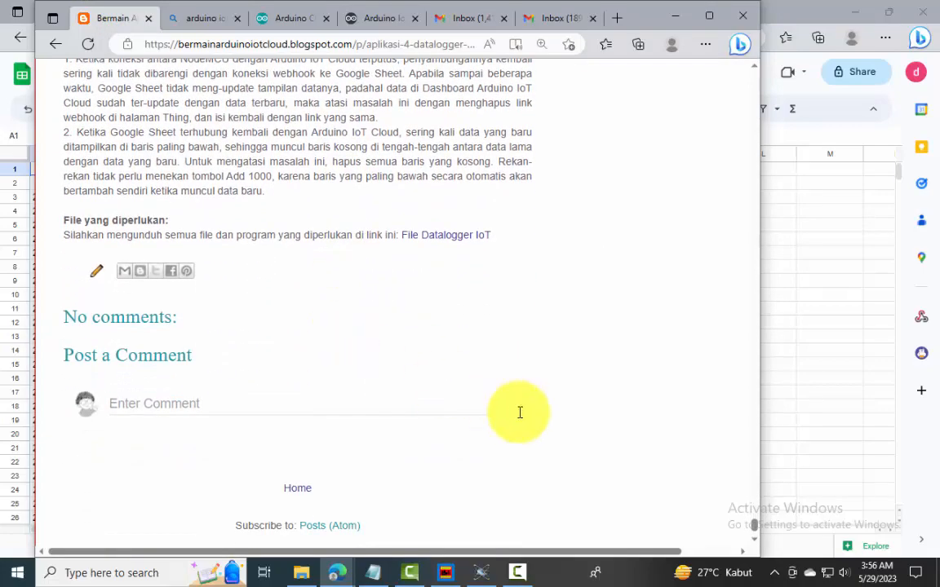